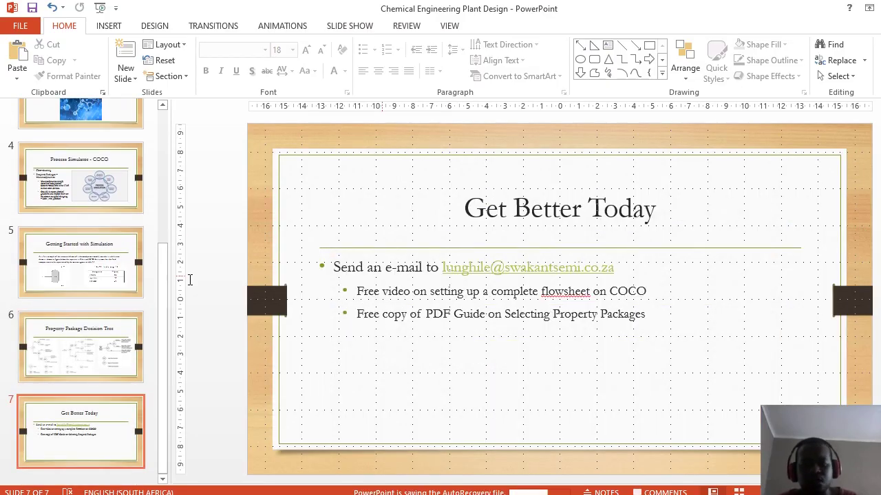
Show the Getting Started with Simulation slide, switch to COFE, and decline the CUP update
click(81, 279)
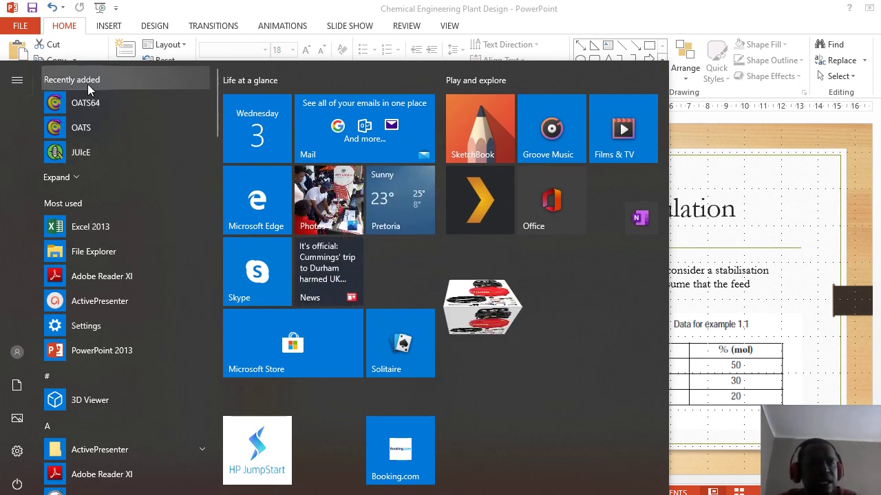
click(78, 176)
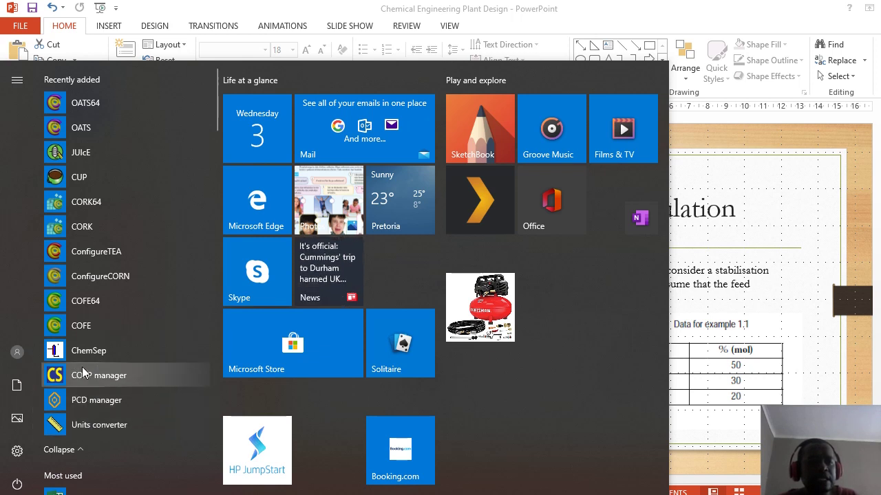
click(90, 329)
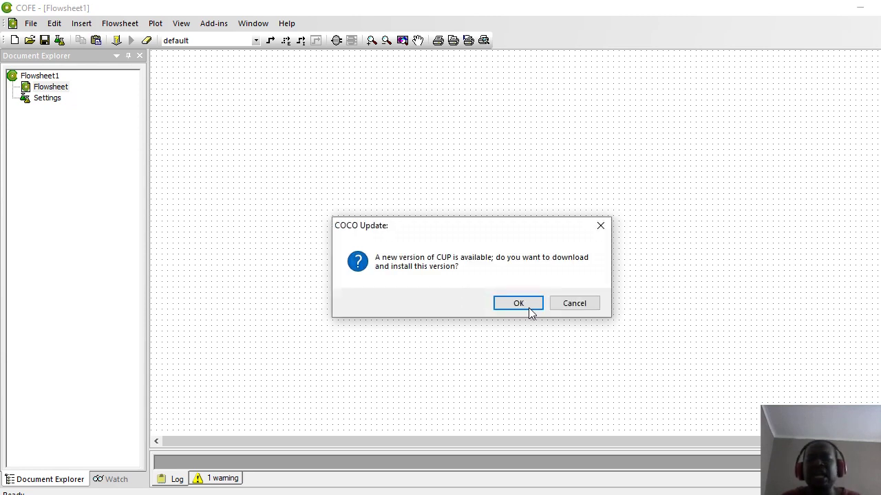
click(574, 304)
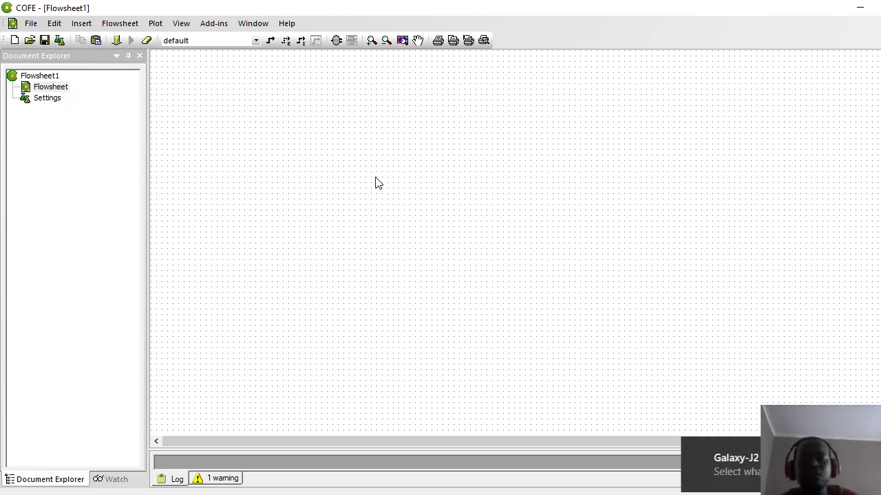
Try inserting a long horizontal material stream on the empty flowsheet, and delete it
click(269, 40)
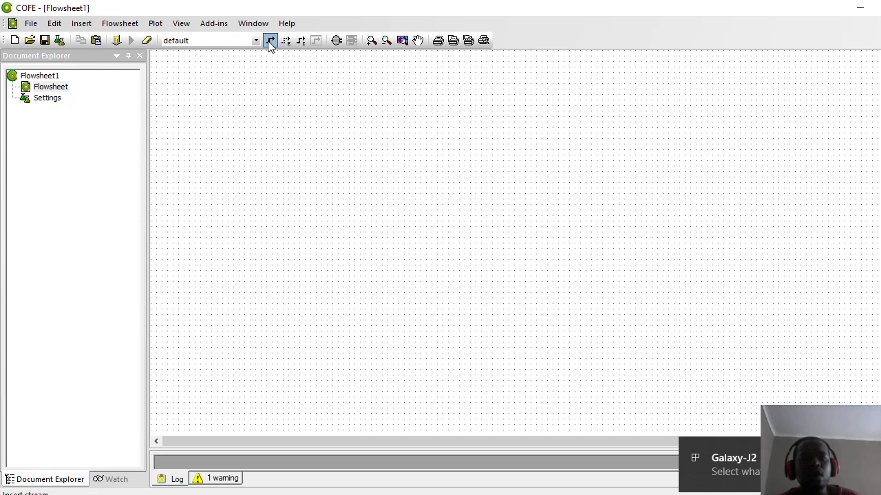
click(207, 218)
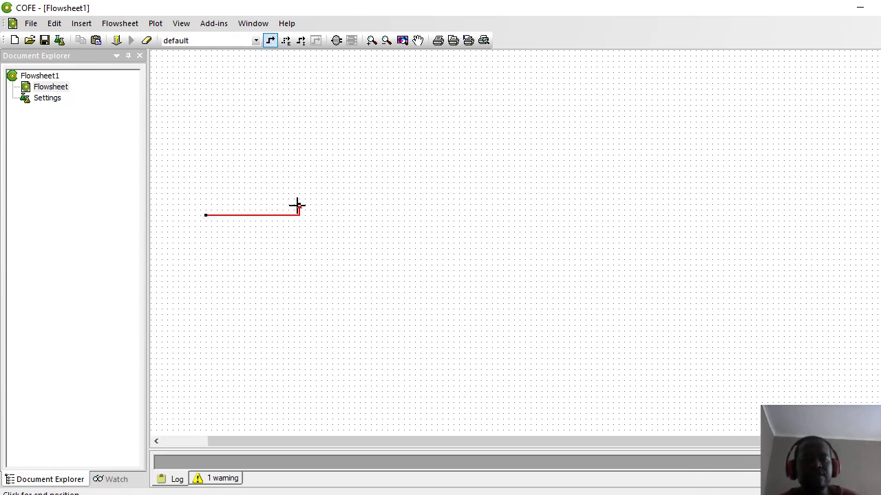
click(492, 216)
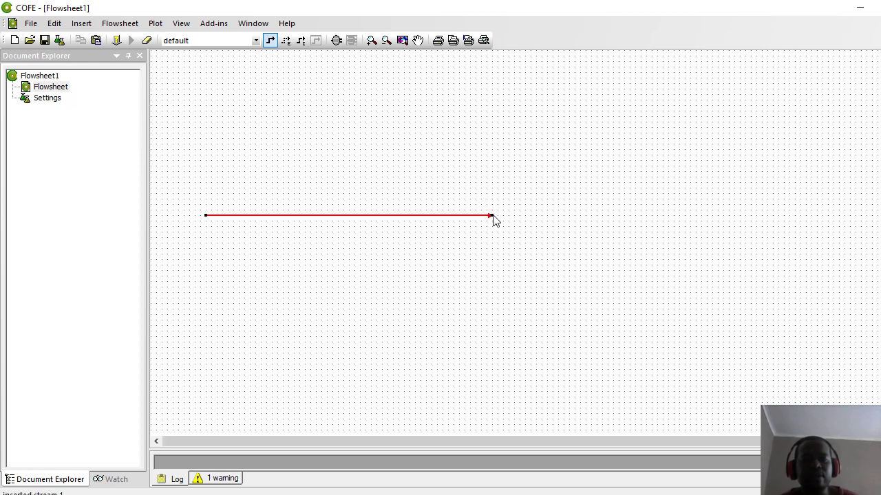
click(317, 219)
key(Delete)
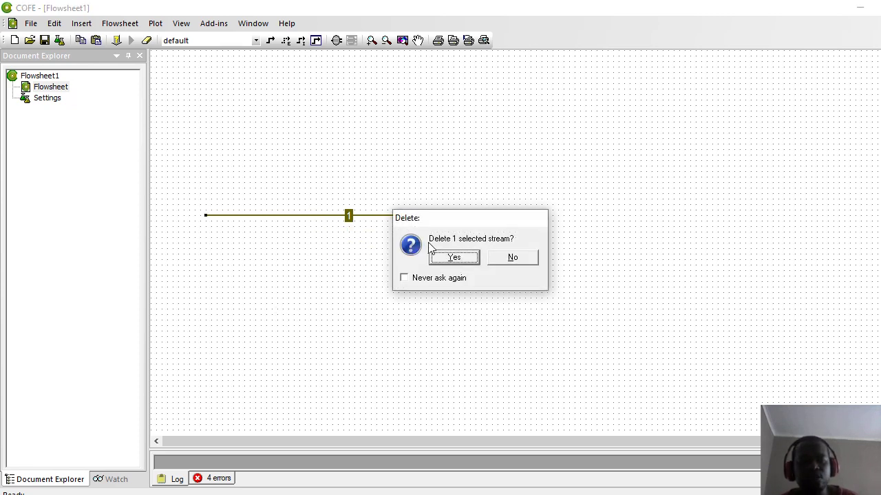
click(444, 259)
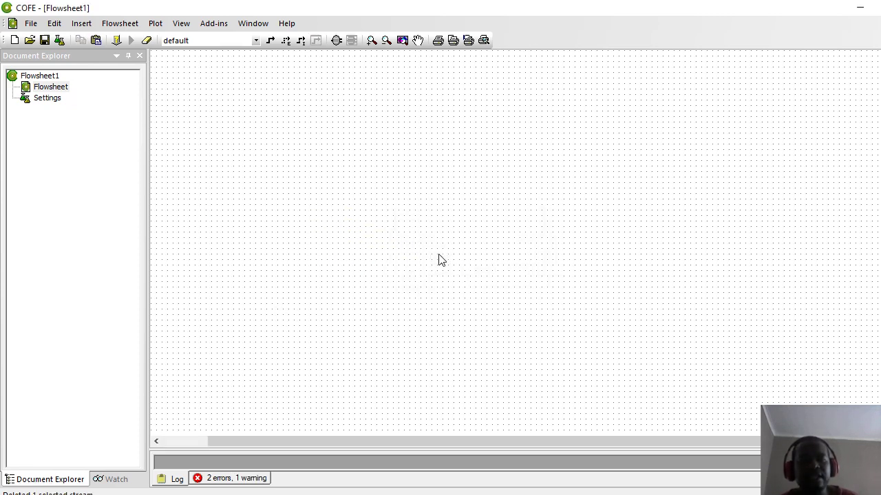
Insert a horizontal material stream in the middle of the empty flowsheet, flowing left to right
click(270, 41)
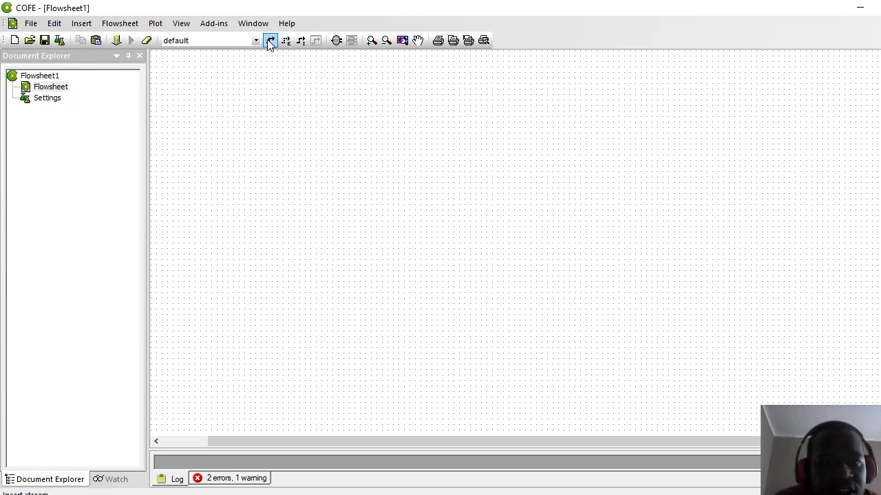
key(Escape)
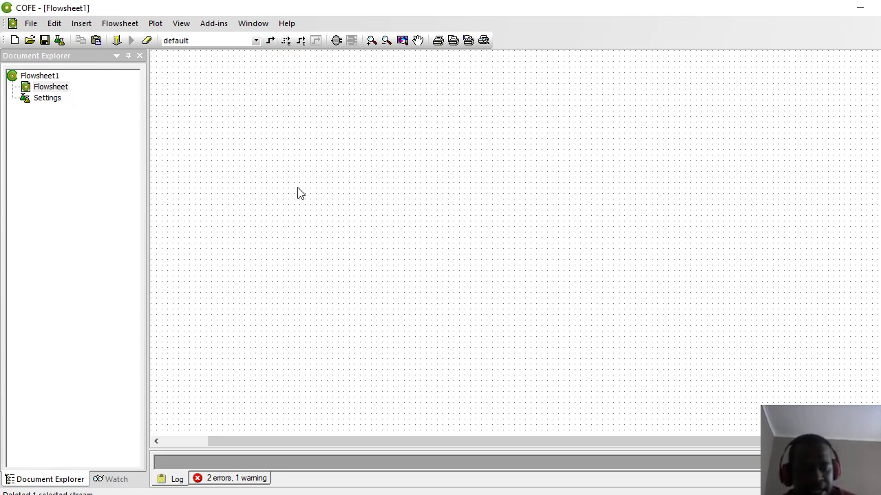
key(ctrl+m)
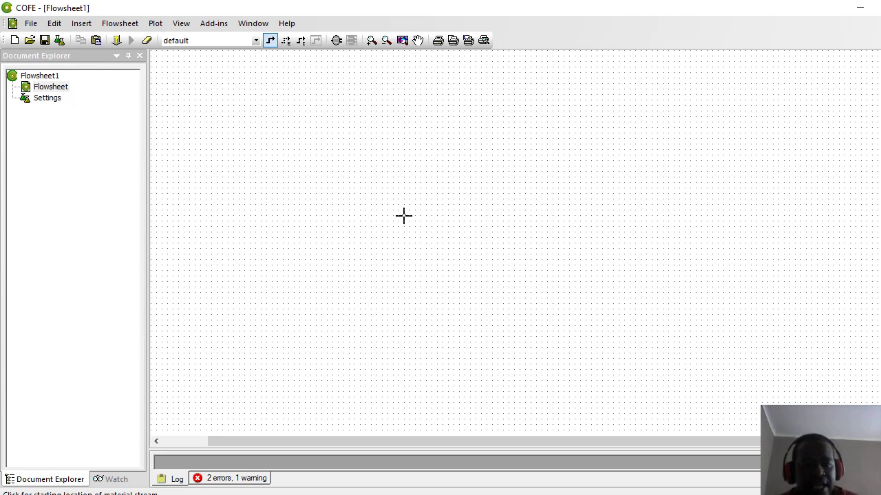
click(268, 203)
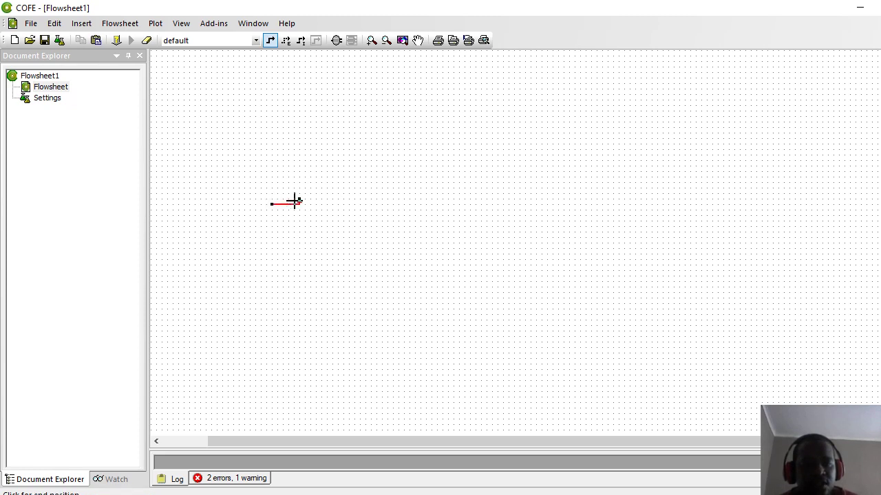
click(419, 203)
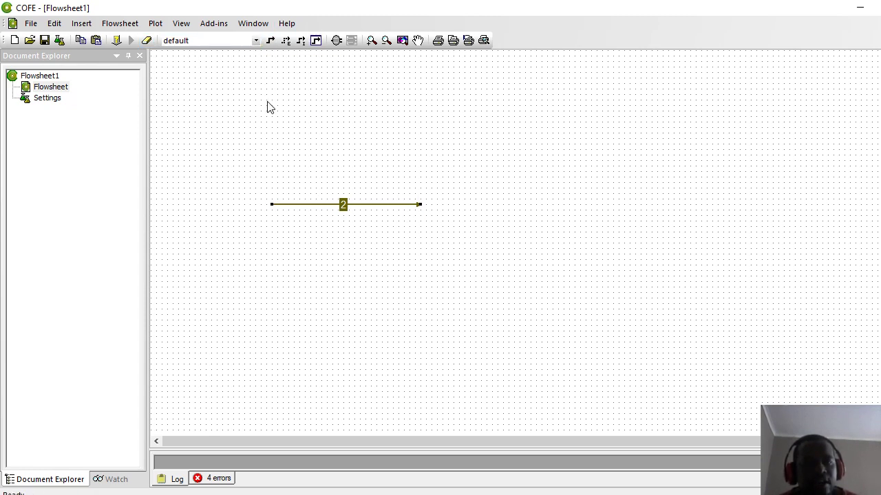
Insert a second horizontal material stream above stream 2, with similar length and the same flow direction
click(272, 41)
click(272, 41)
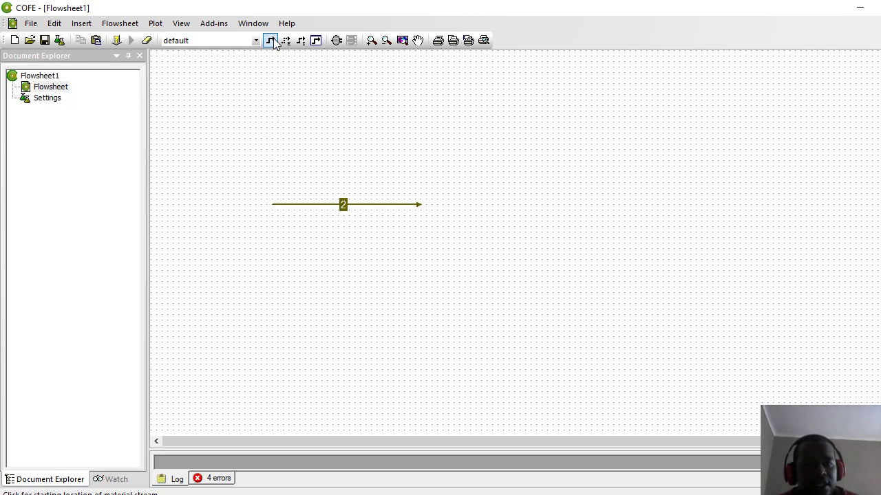
click(273, 138)
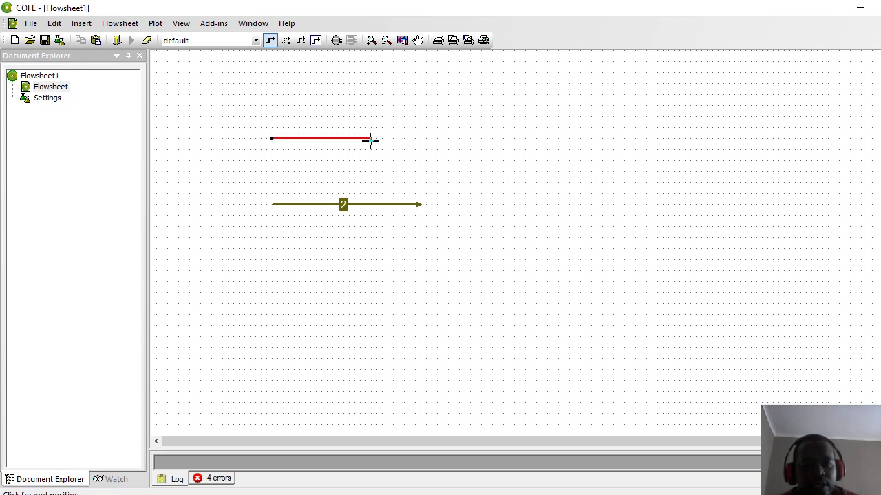
click(412, 137)
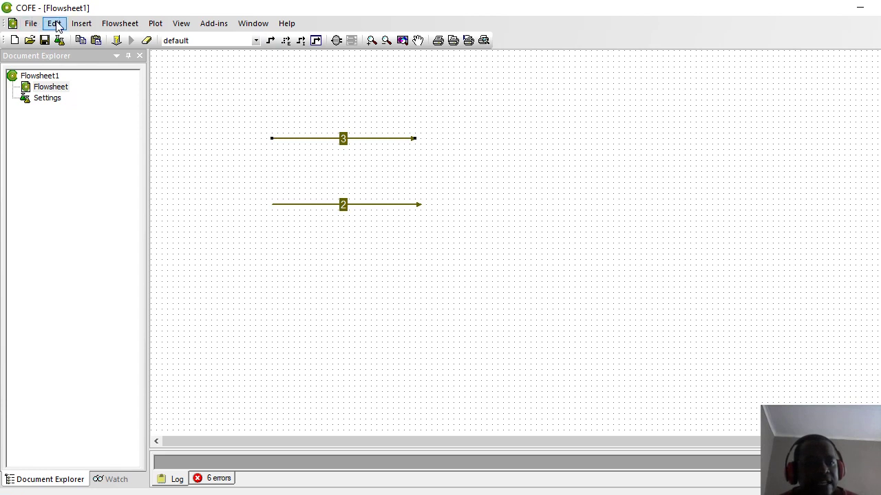
Insert a third horizontal material stream below stream 2, aligned with the start of the other two
click(80, 24)
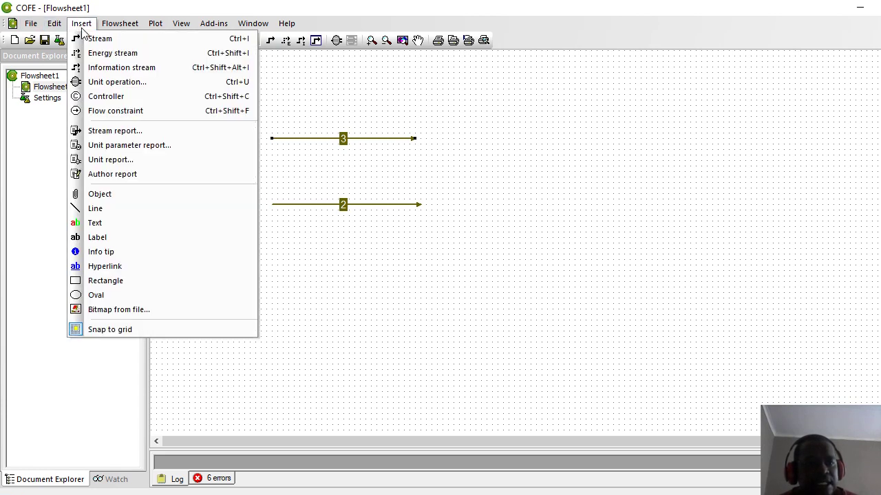
click(97, 39)
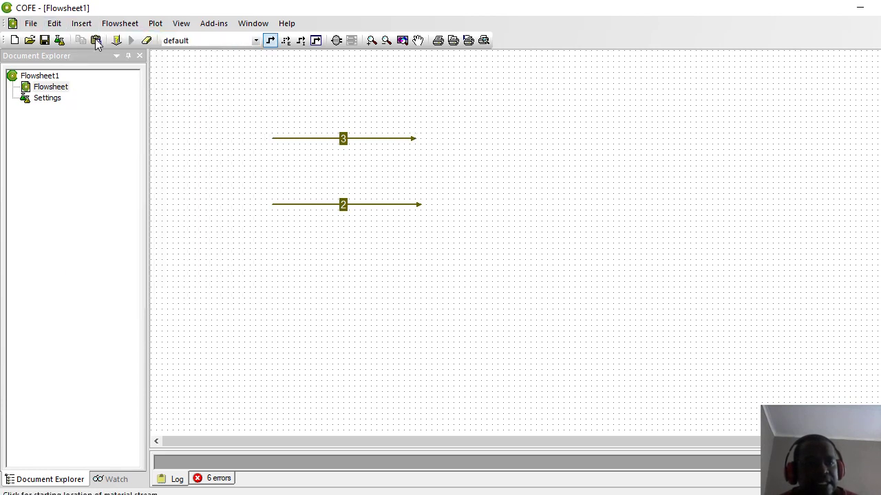
click(272, 271)
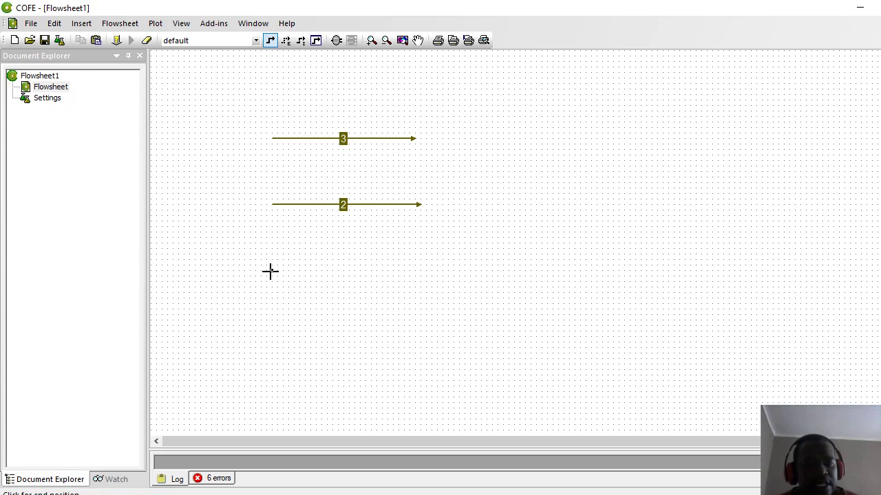
click(408, 269)
click(409, 352)
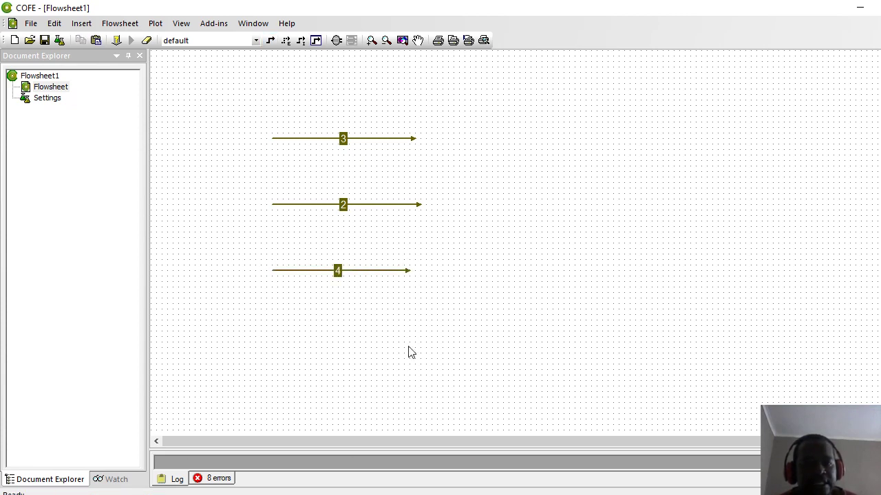
Examine the pressure, temperature and flow properties of stream 3, and return to the flowsheet drawing
double_click(306, 140)
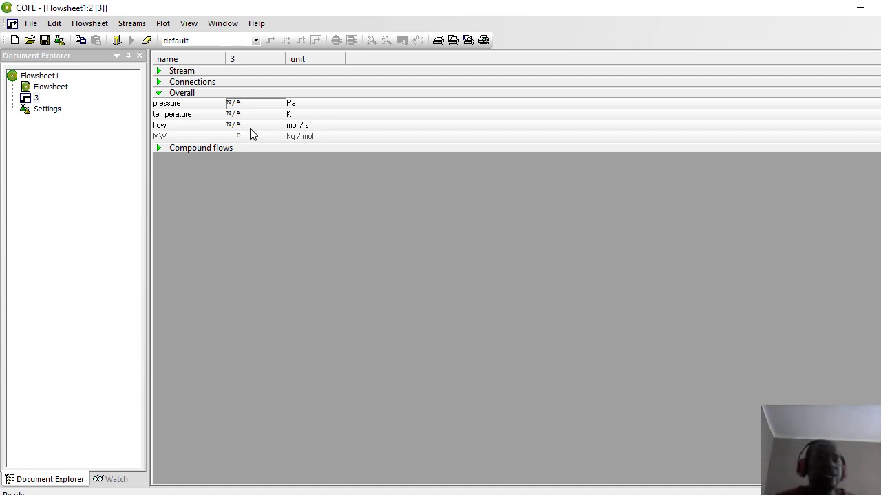
double_click(42, 89)
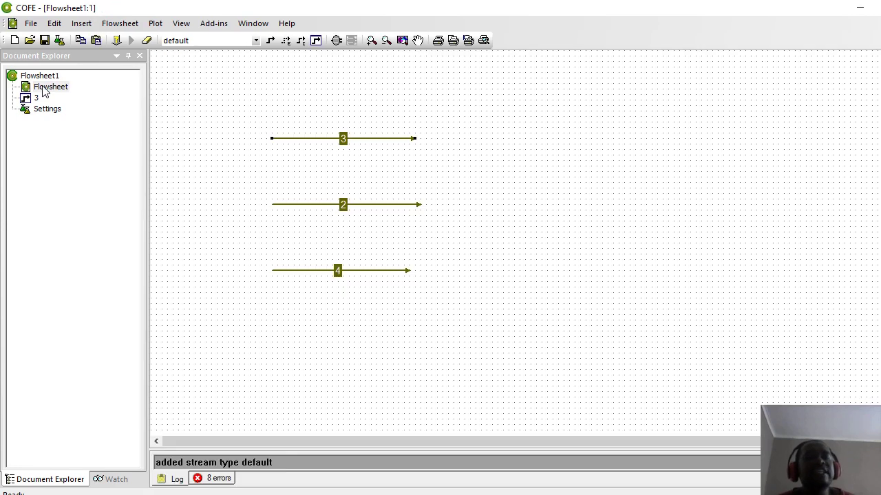
click(203, 167)
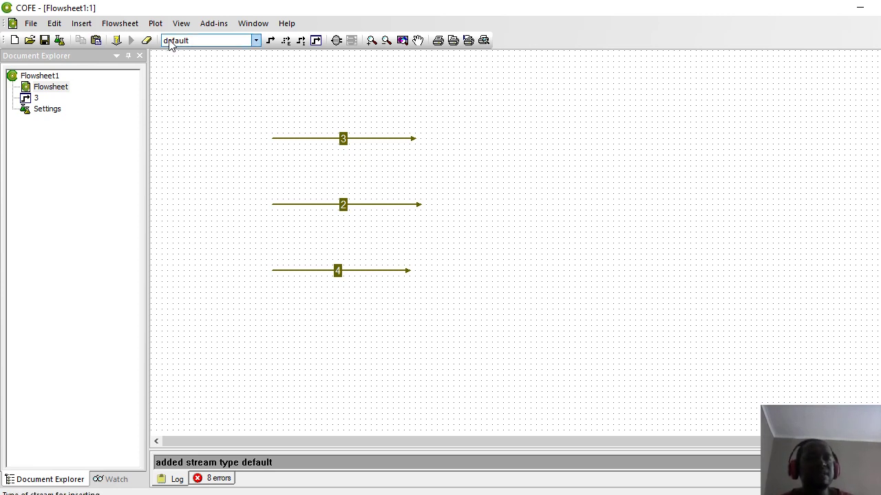
Start a new property package from the ChemSep Property Package Manager in the flowsheet configuration
click(110, 27)
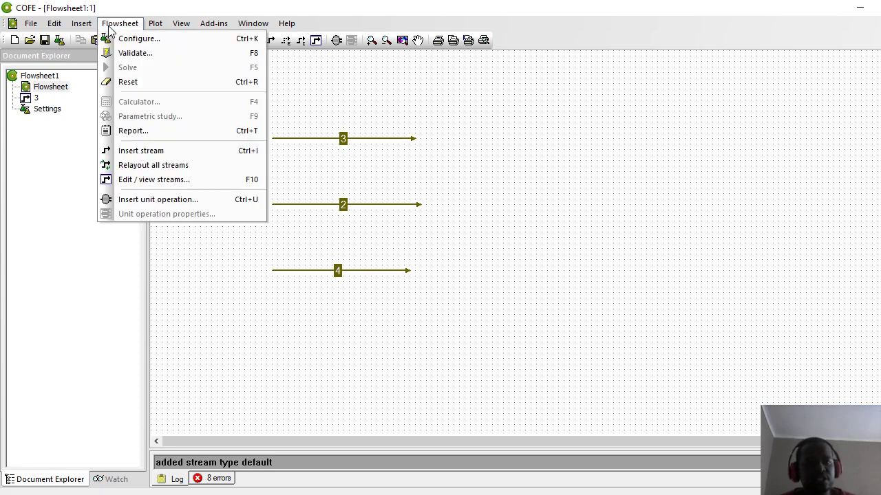
click(130, 40)
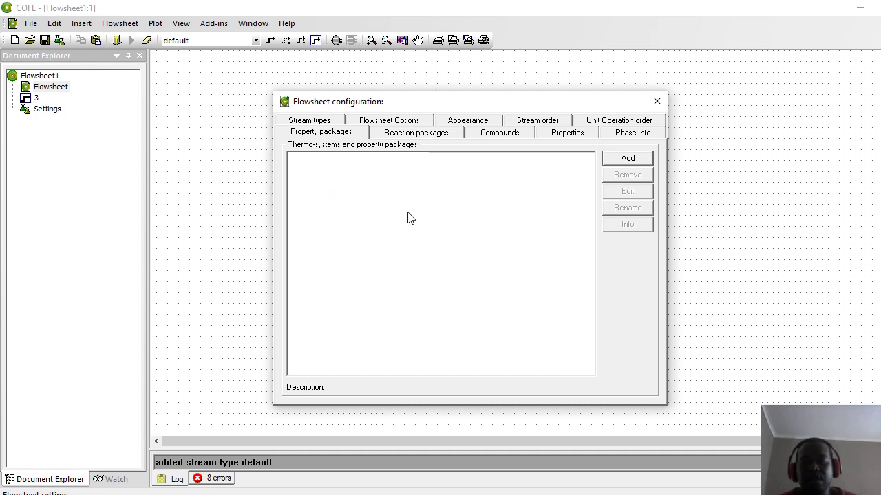
click(629, 159)
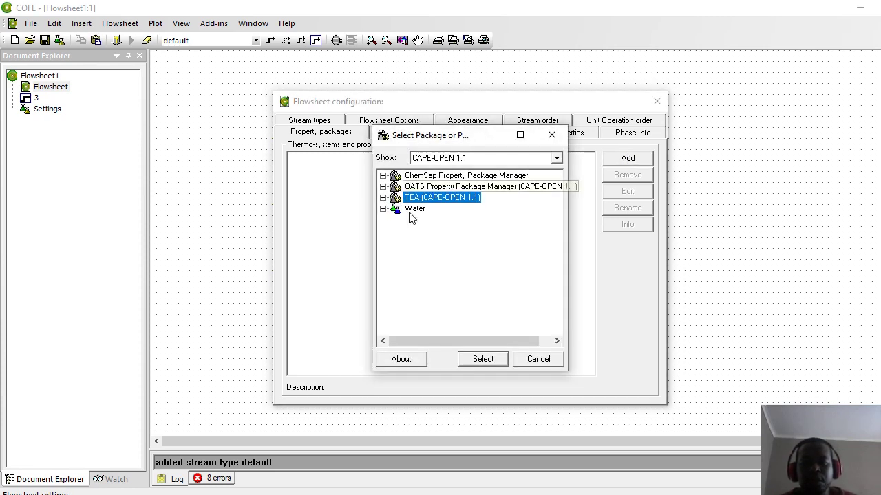
click(421, 178)
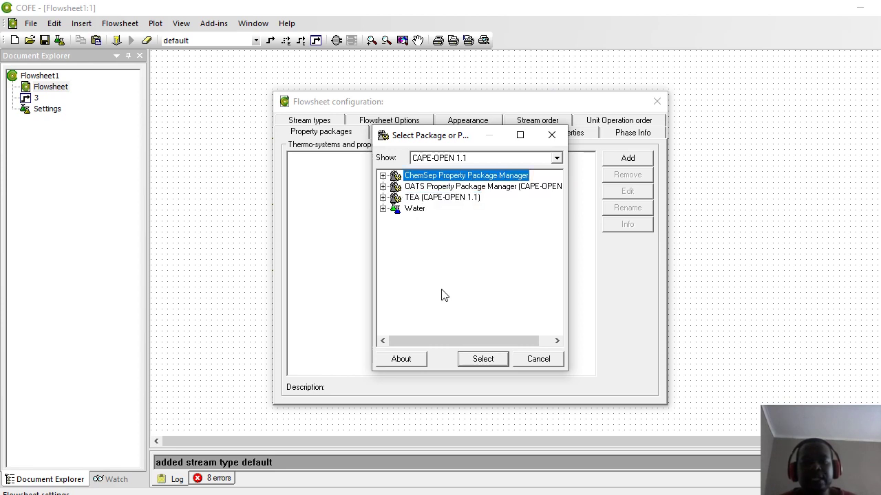
click(483, 360)
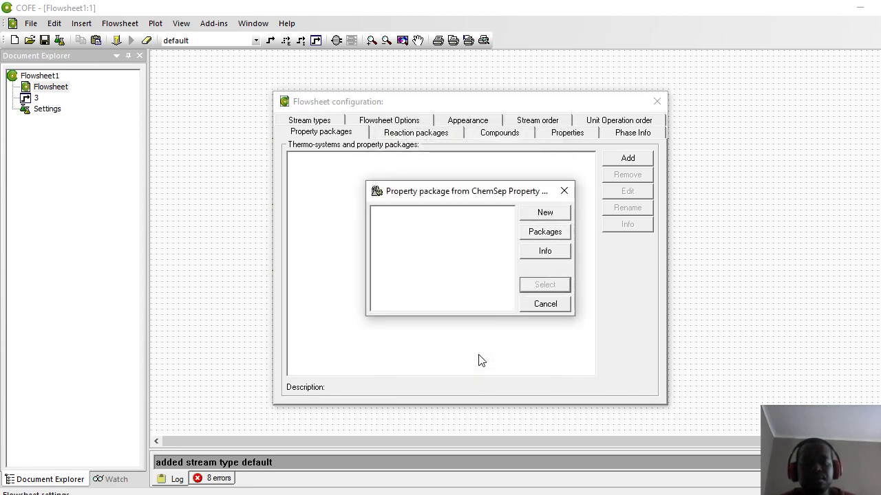
click(542, 215)
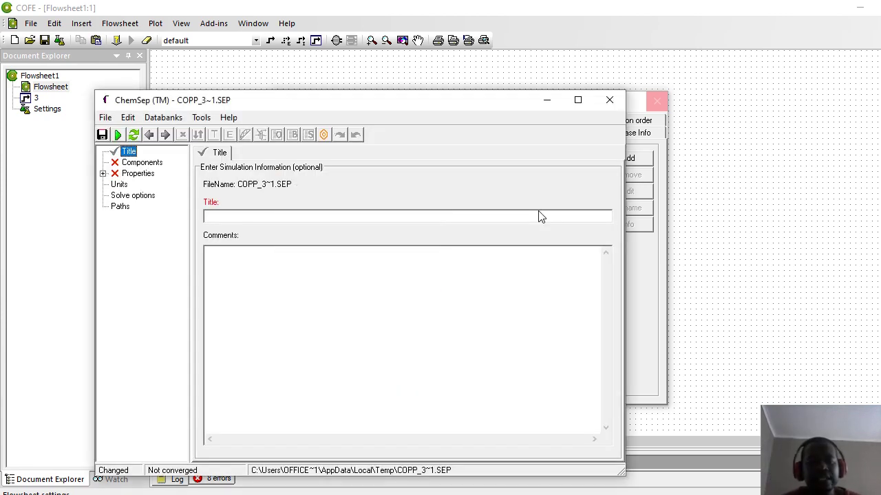
Set the title of the new ChemSep property package to "Example Simulation"
click(232, 216)
text(Example)
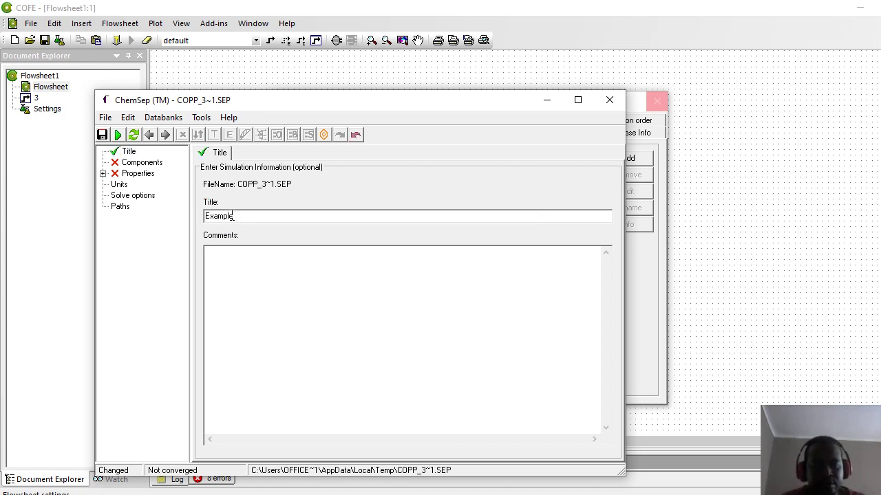
text( Simulation)
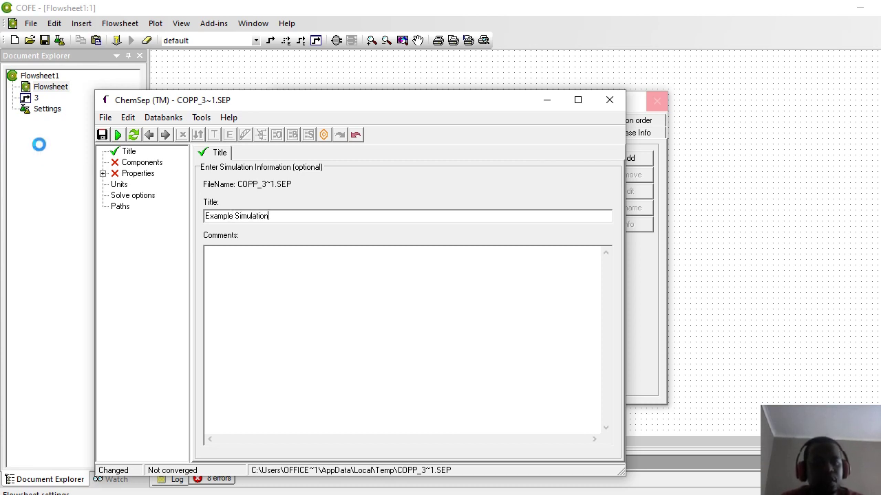
Add N-Hexane, N-Butane and N-Pentane from the component databank to the selected components of the simulation
click(140, 163)
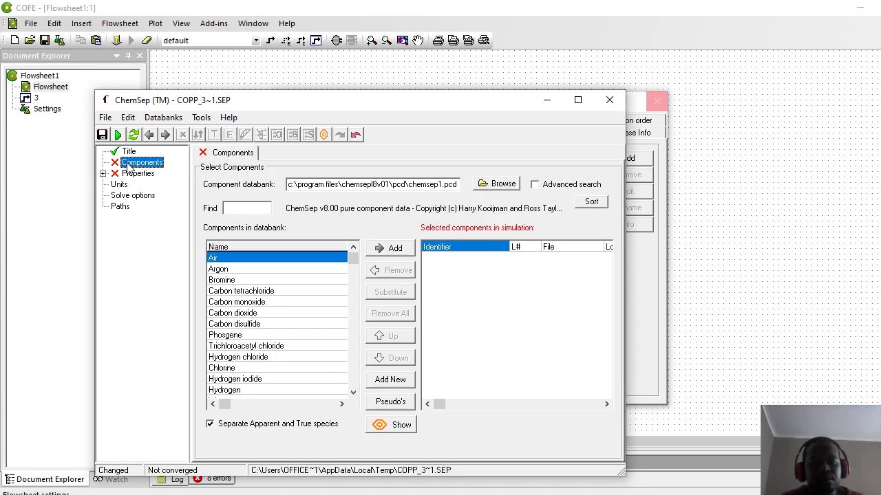
click(232, 212)
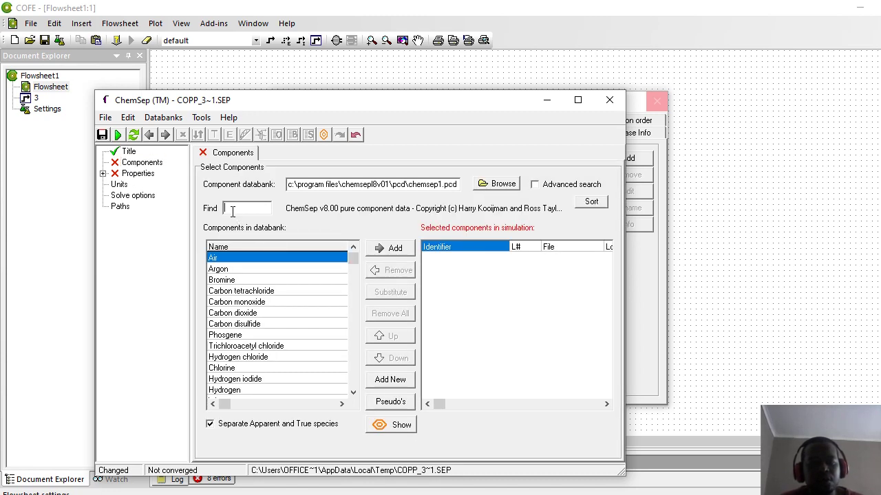
text(N-hexane)
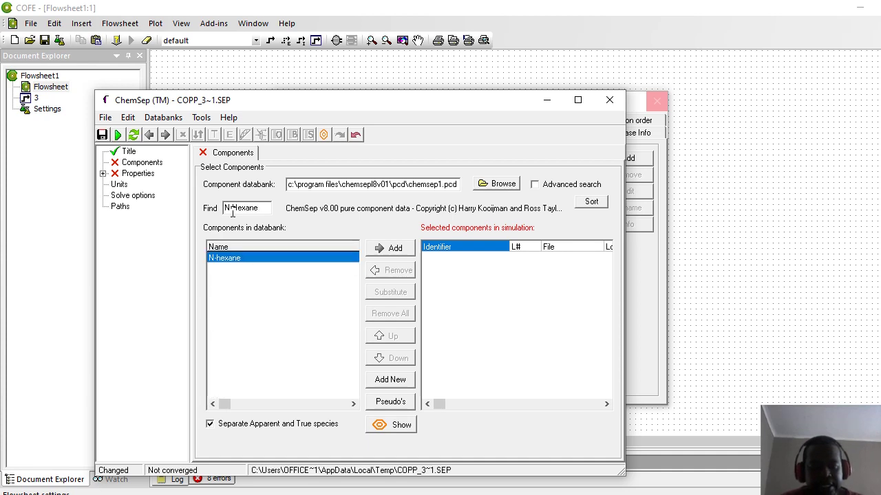
key(Return)
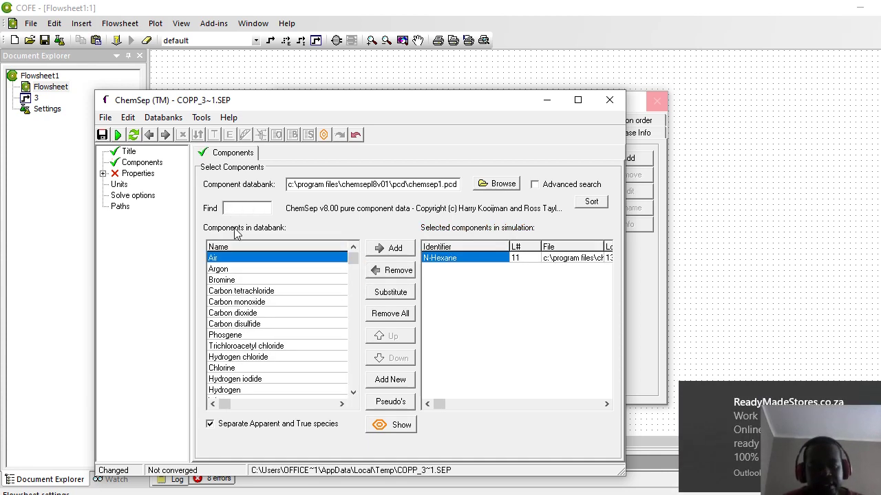
text(N-)
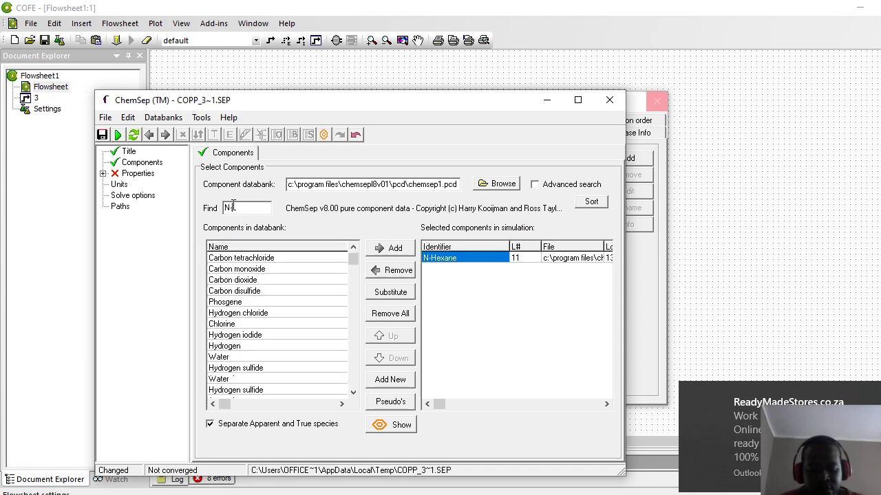
text(butane)
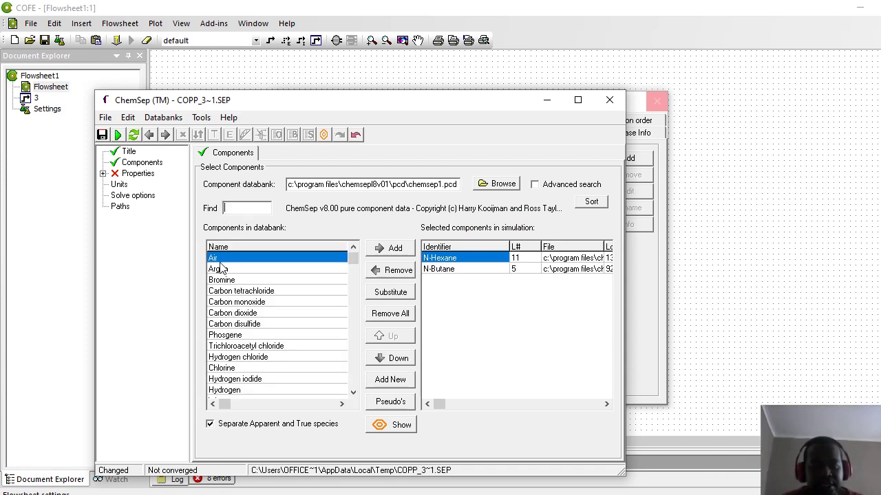
text(N)
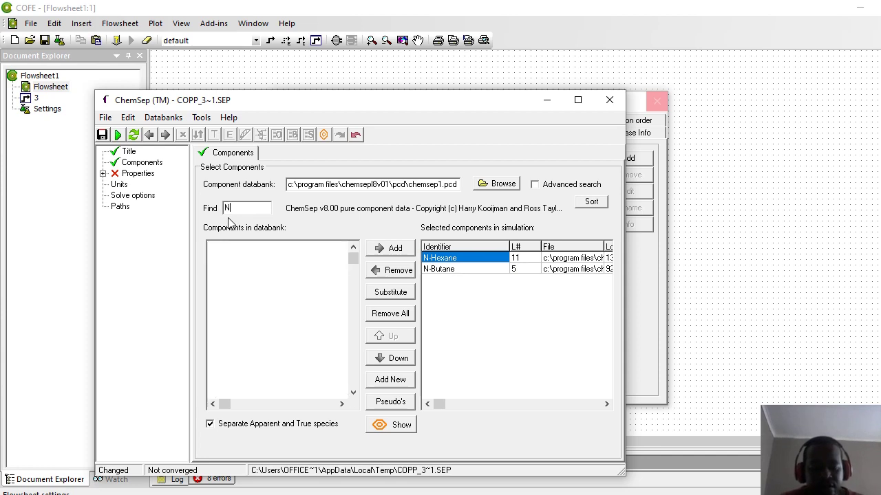
text(-P)
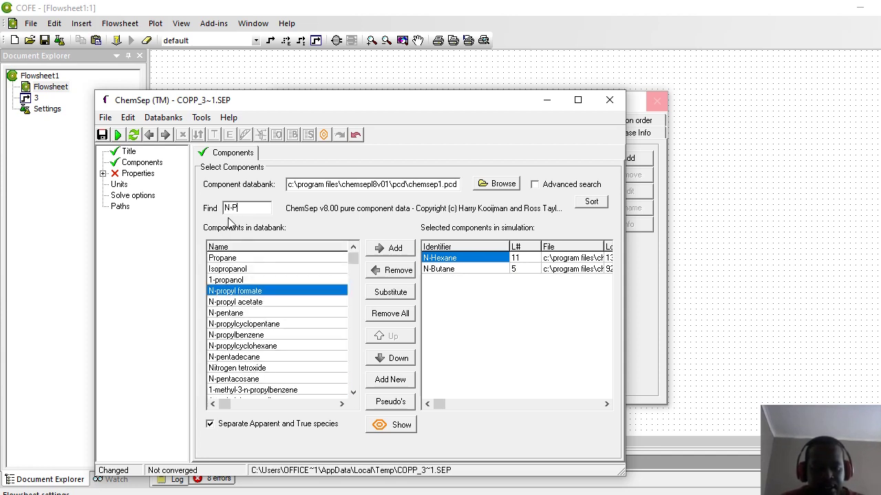
text(entane)
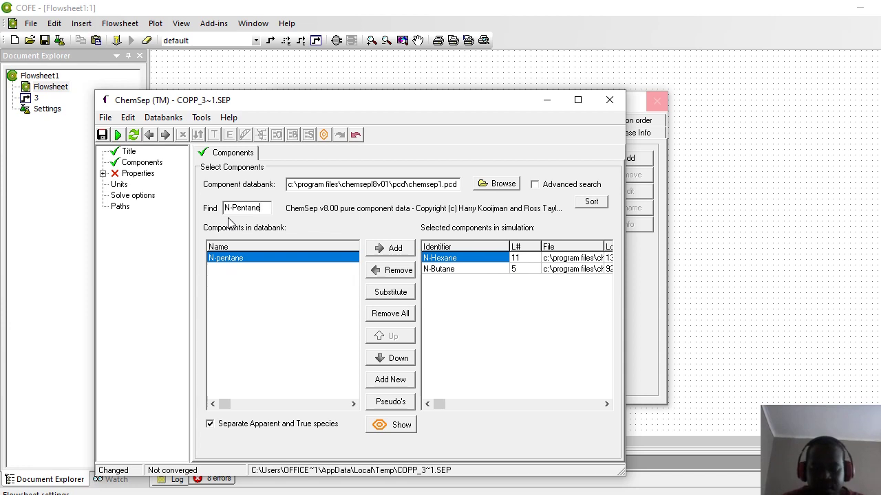
key(Return)
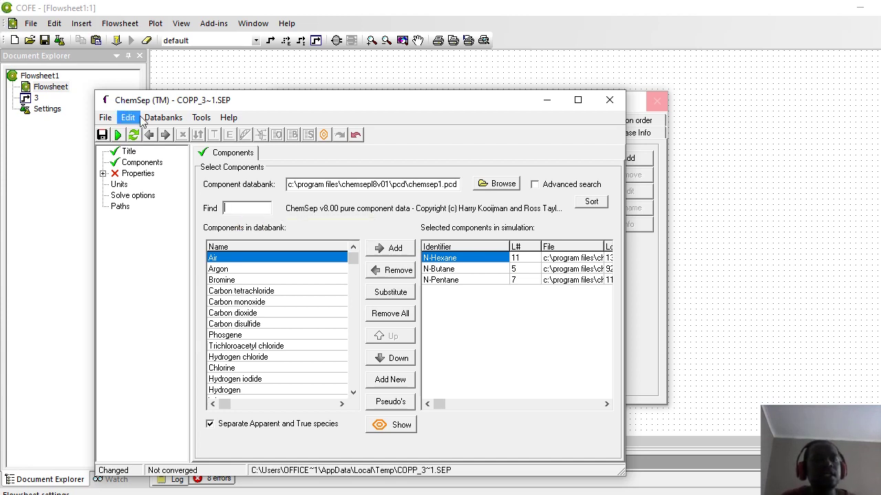
Set the thermodynamic models to Raoult's law for K-value, Antoine for vapour pressure and Peng-Robinson 76 for enthalpy
click(137, 173)
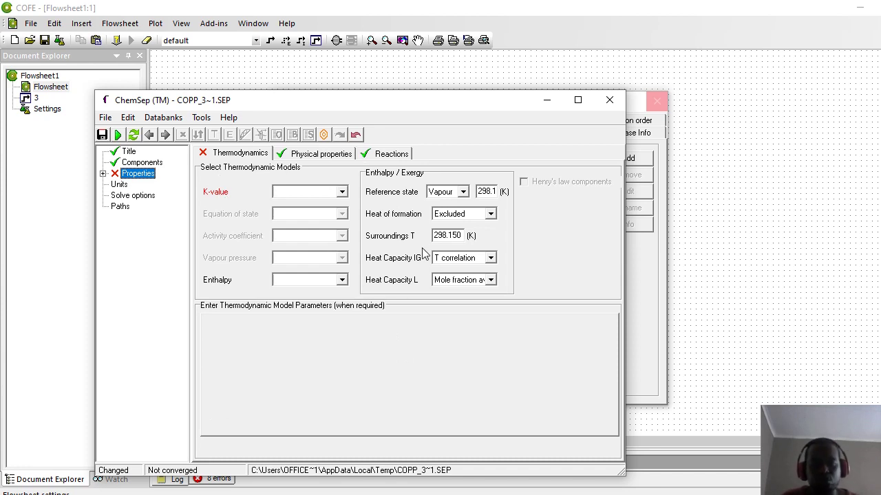
click(342, 193)
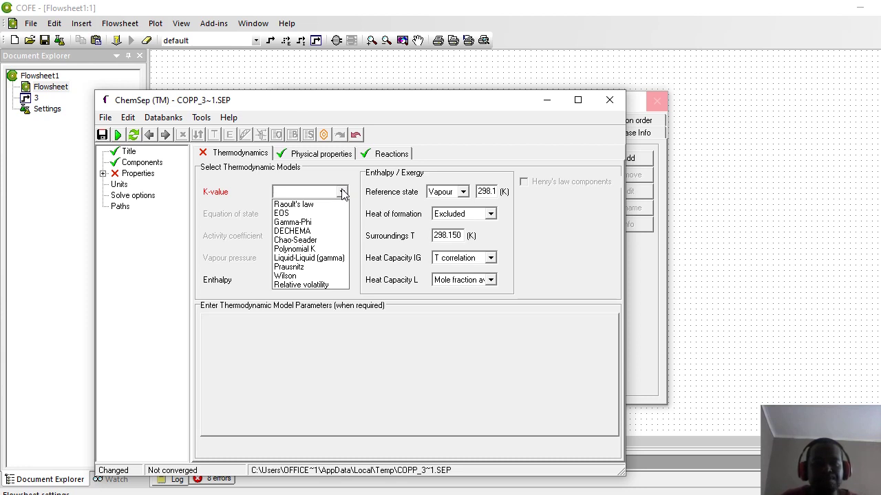
click(301, 205)
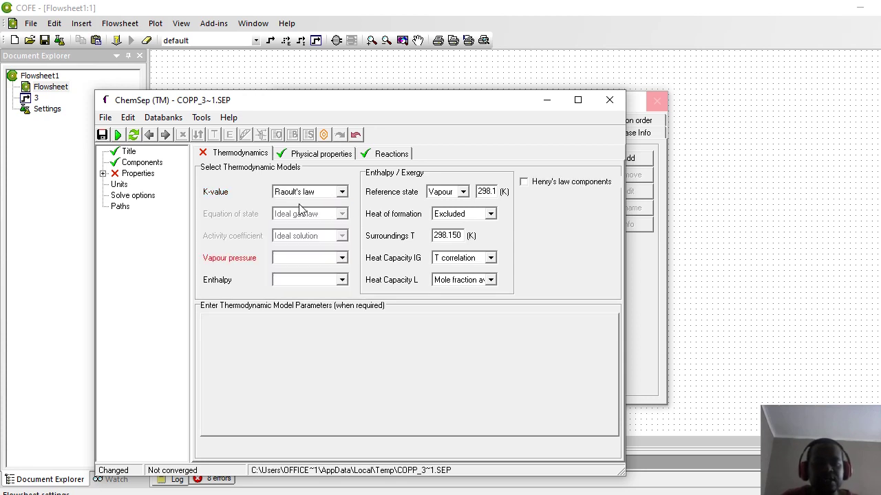
click(344, 259)
click(342, 258)
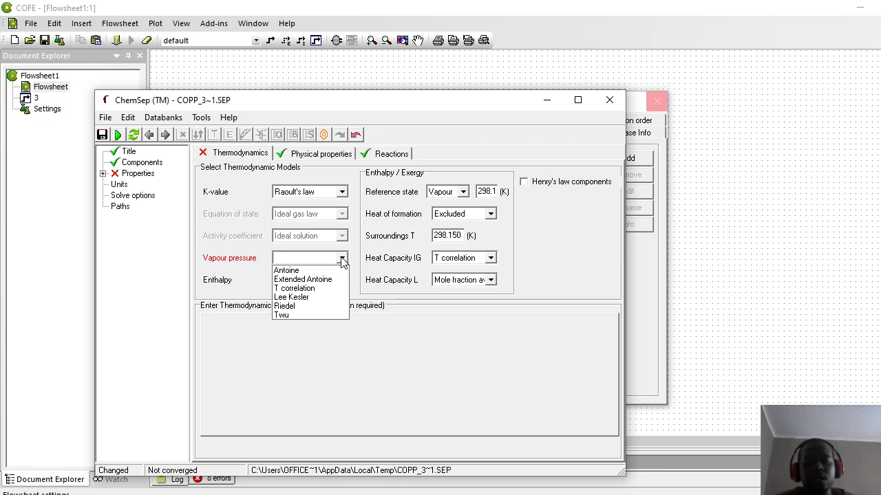
click(286, 272)
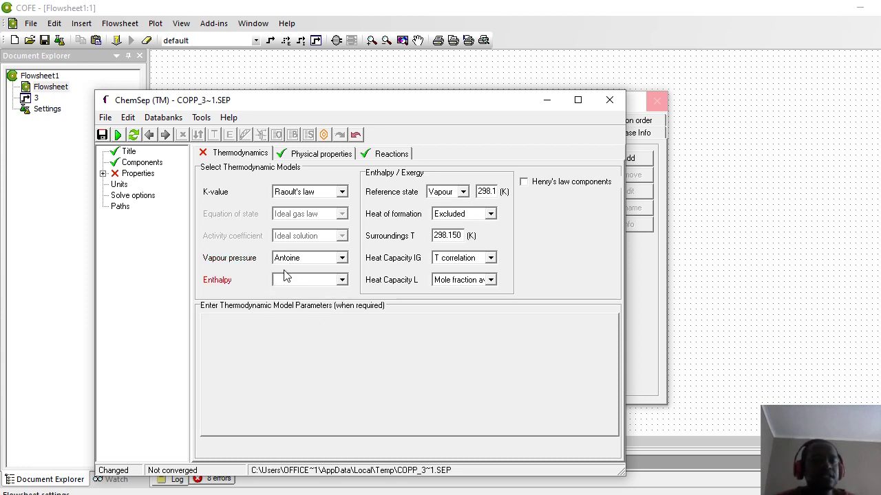
click(342, 284)
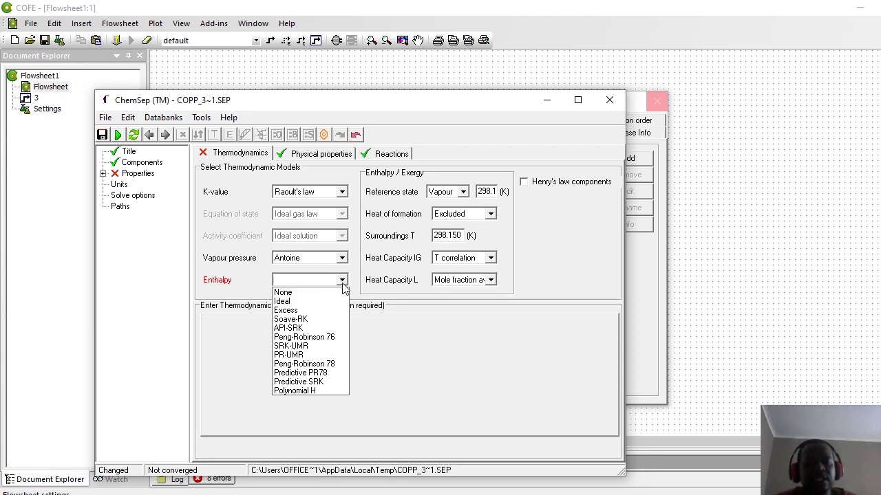
click(318, 337)
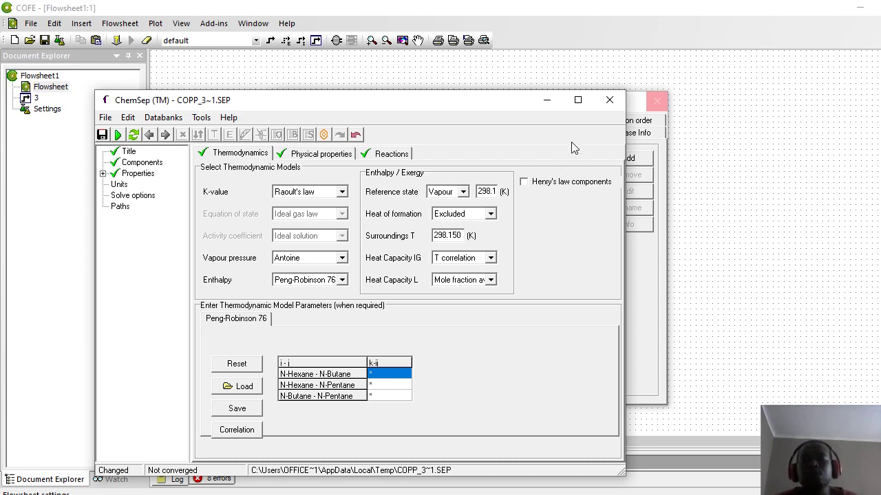
Save the ChemSep property package, assign it to the default stream type and return to the flowsheet drawing
click(609, 101)
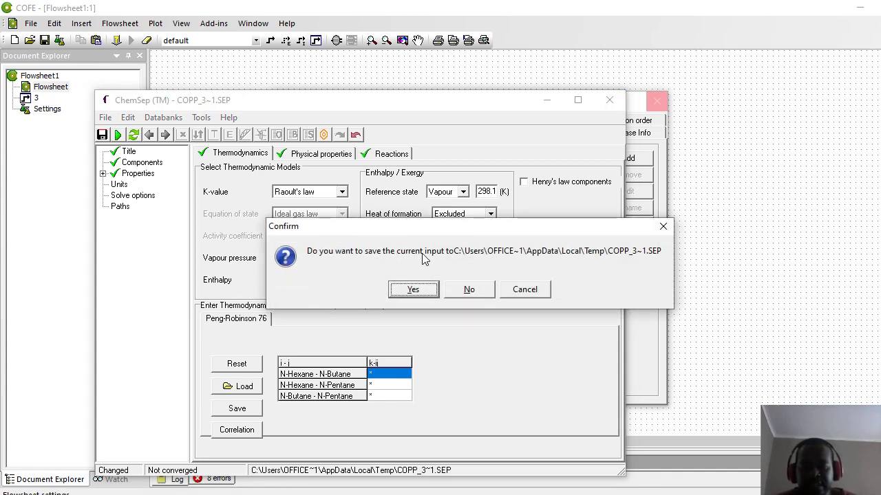
click(415, 290)
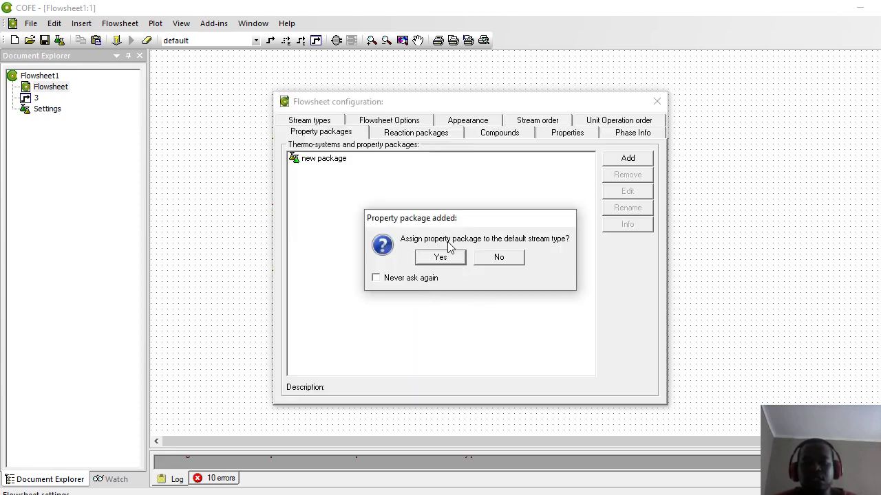
click(442, 257)
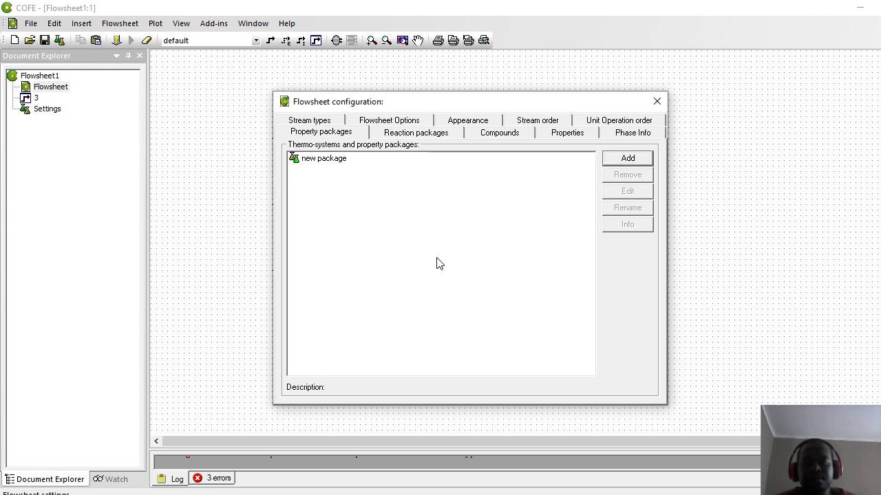
click(654, 104)
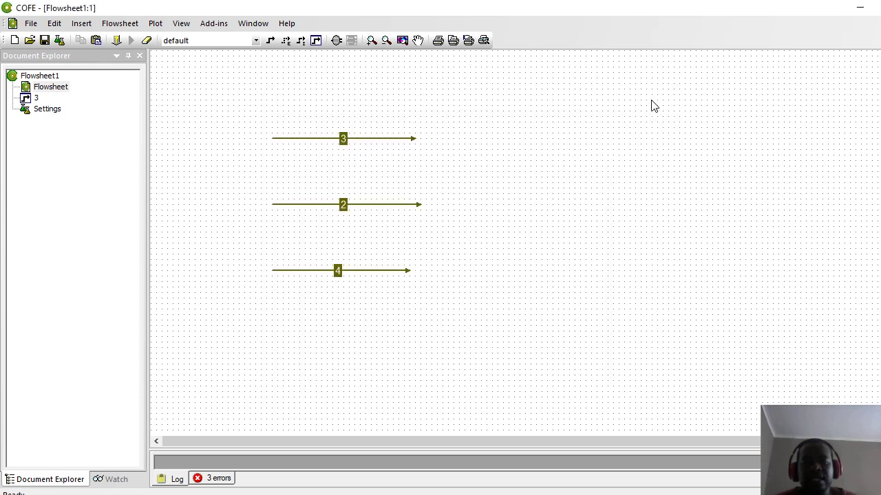
Set the overall pressure of stream 3 to 2 bar, changing its unit to bar
double_click(309, 141)
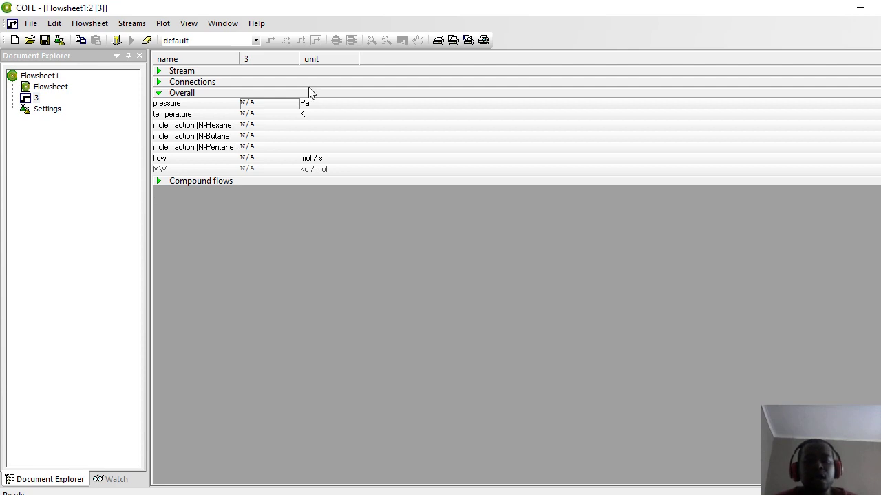
click(308, 107)
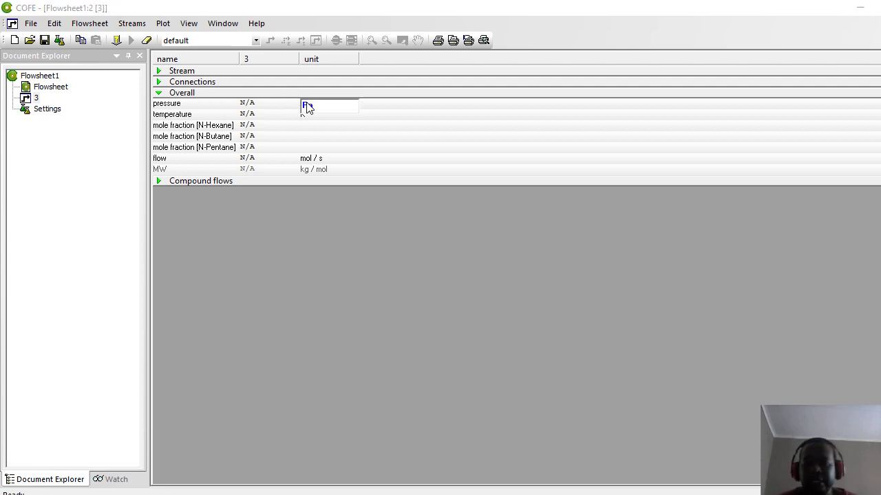
click(307, 105)
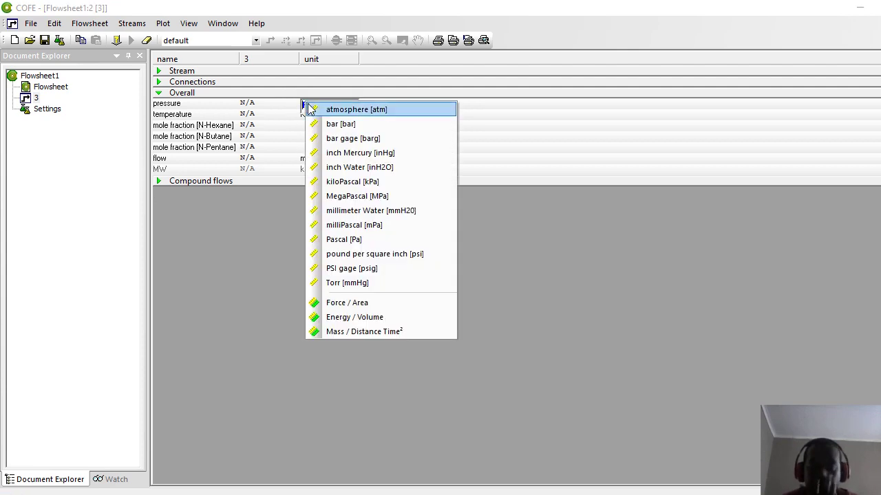
click(339, 124)
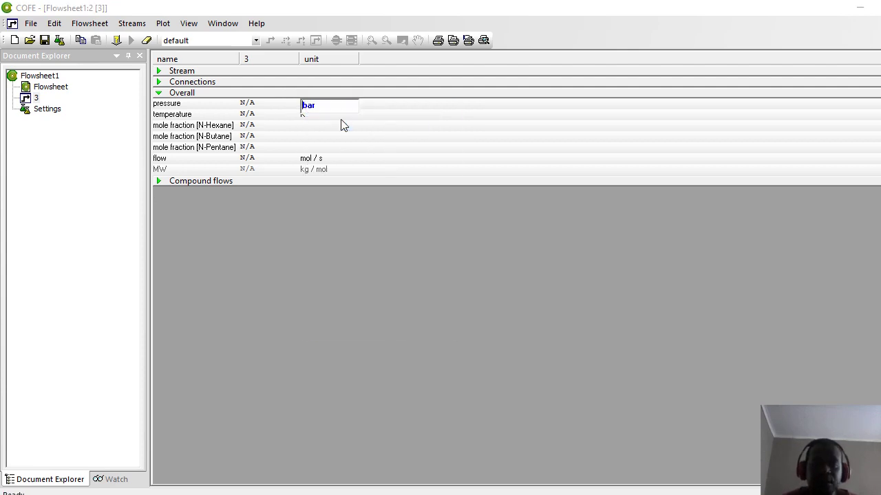
click(248, 105)
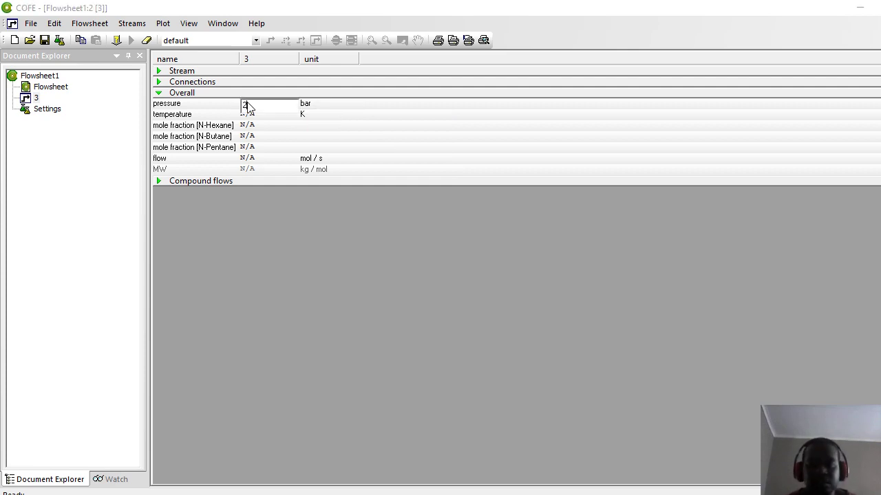
text(2)
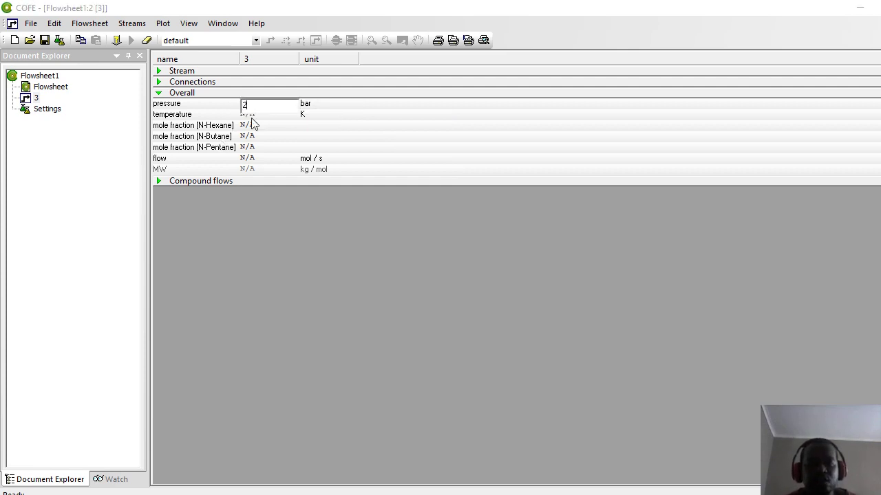
key(Return)
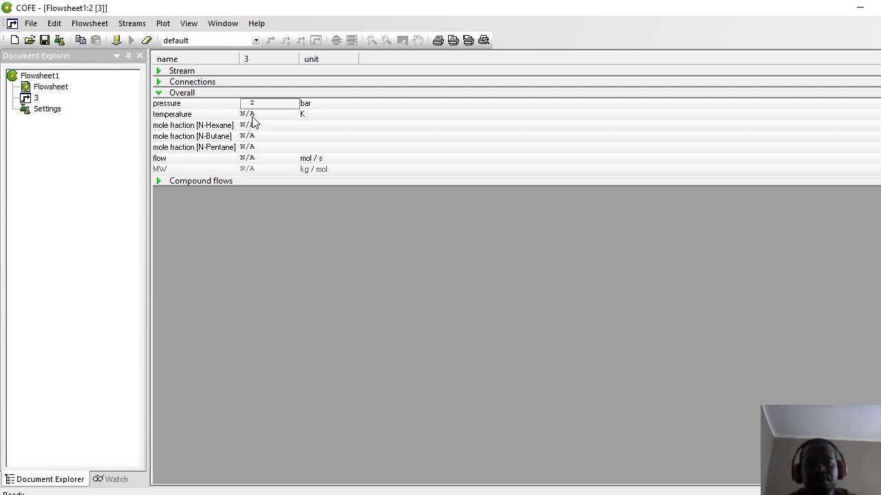
Set the temperature of stream 3 to 50 °C, changing its unit to Celsius
click(310, 117)
click(307, 117)
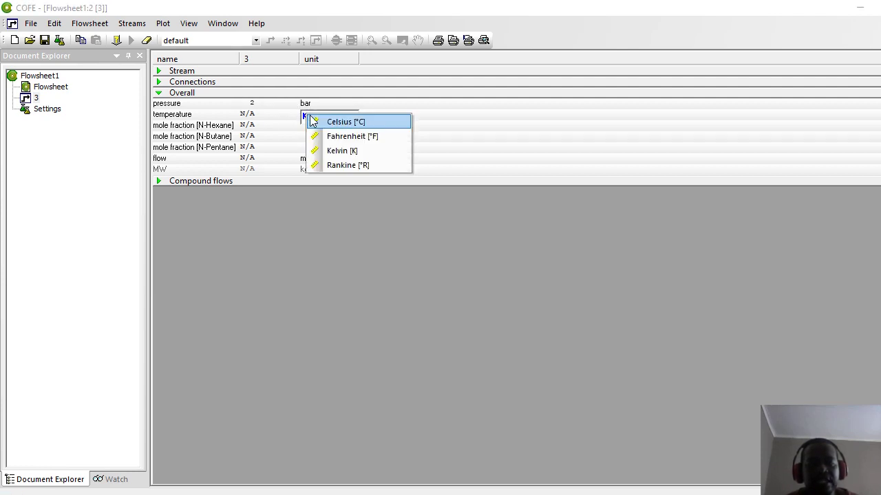
click(333, 122)
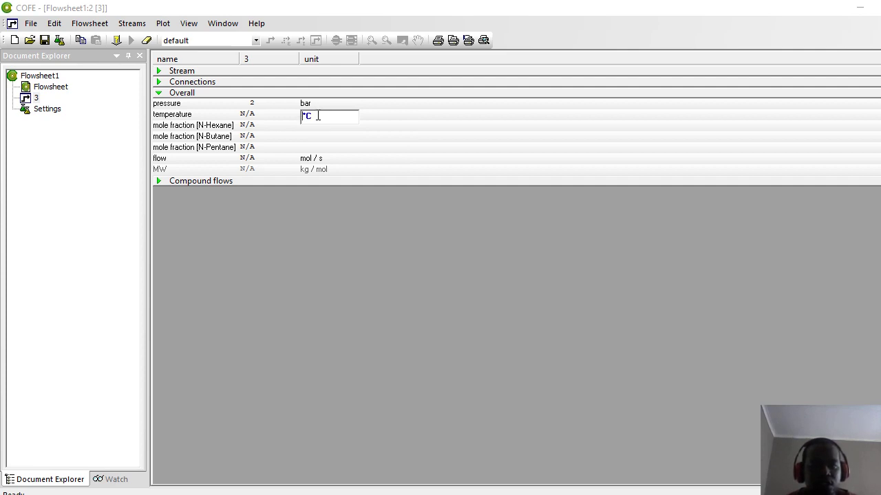
click(249, 115)
text(50)
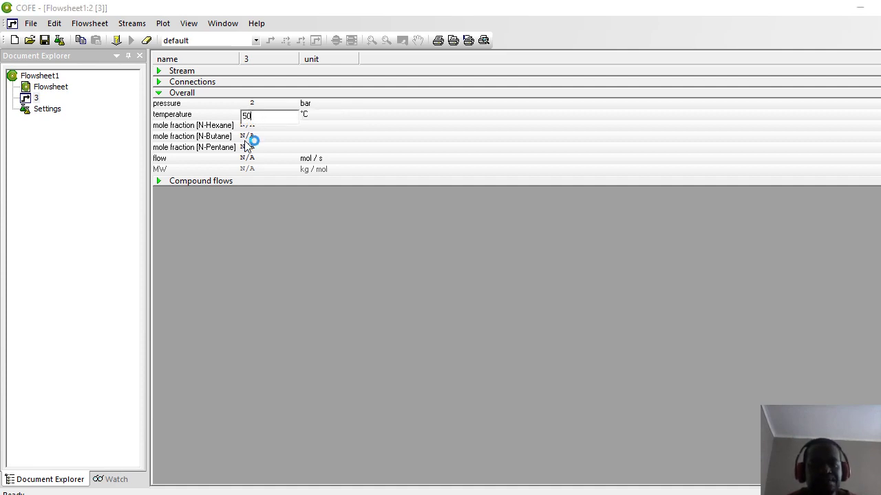
key(Return)
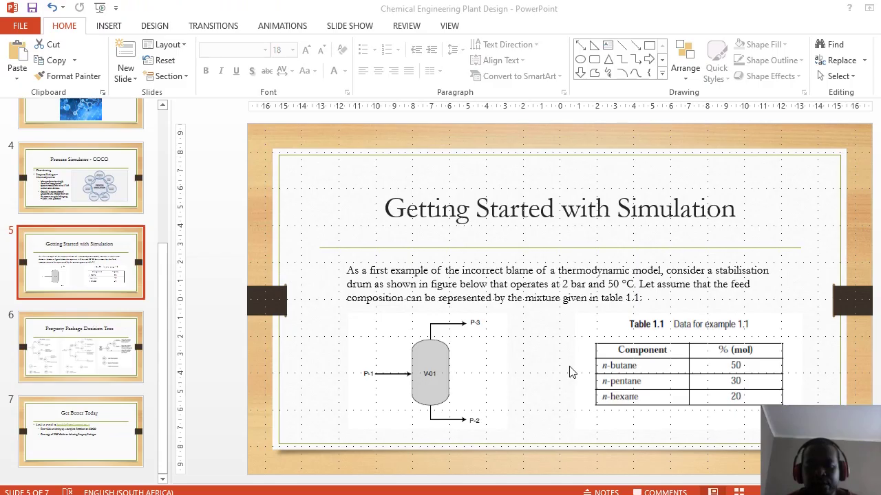
Check the feed composition table in PowerPoint, return to COFE and try entering 50 as stream 3's N-Butane mole fraction
click(592, 414)
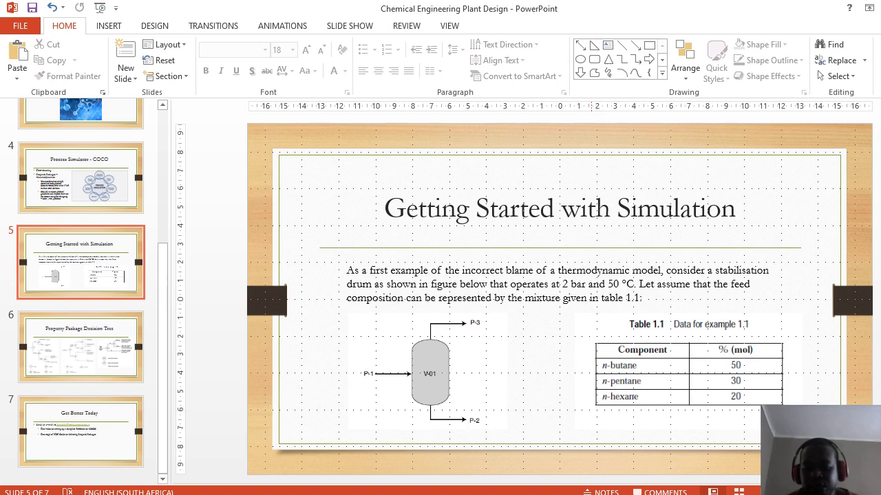
key(alt+Tab)
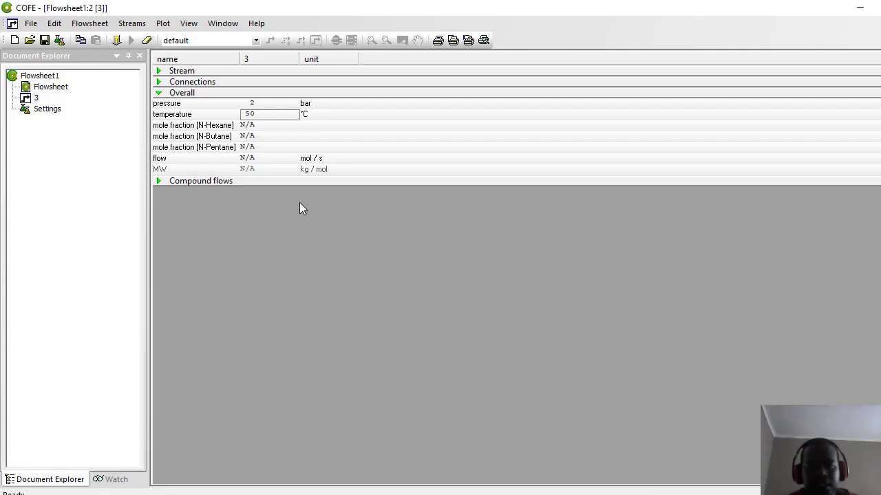
click(243, 137)
click(255, 137)
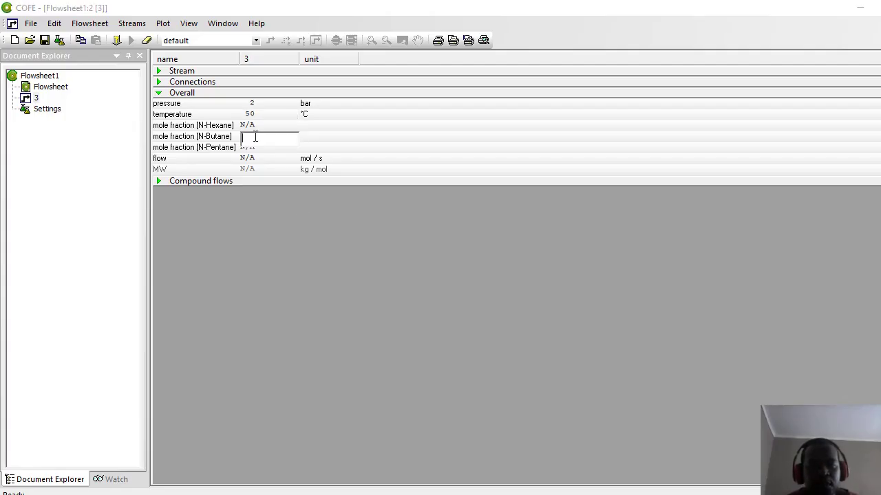
text(50)
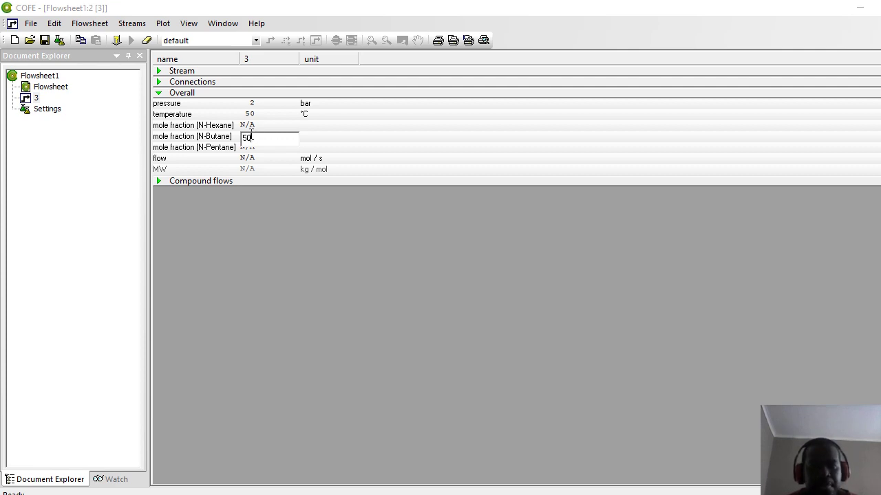
key(Return)
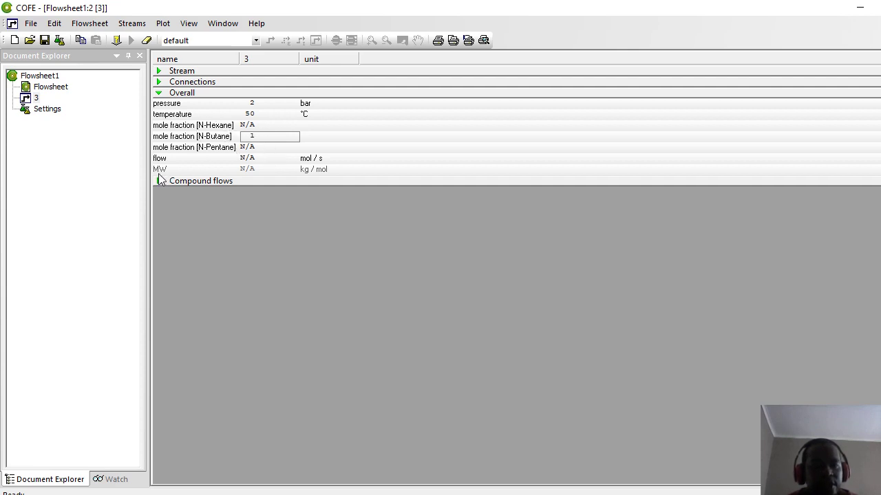
Set stream 3's mole fractions to 0.5 for N-Butane and 0.3 for N-Pentane, consulting the composition table in PowerPoint
click(261, 142)
text(0.5)
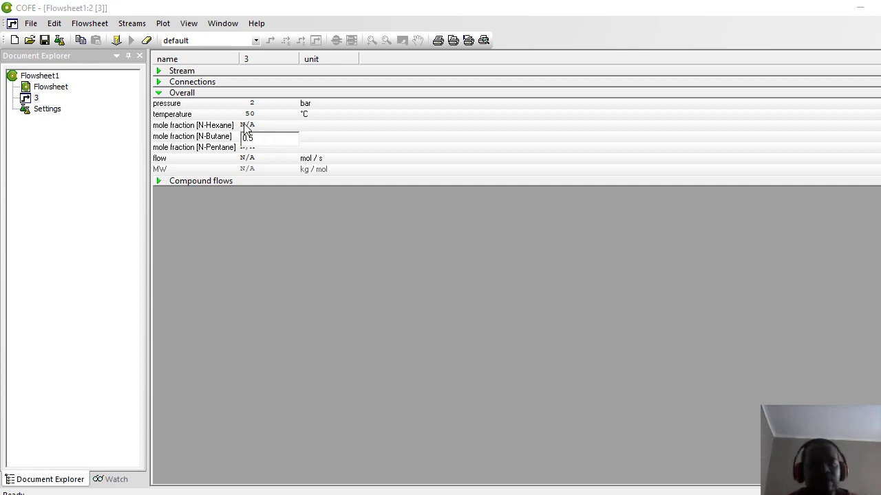
key(Return)
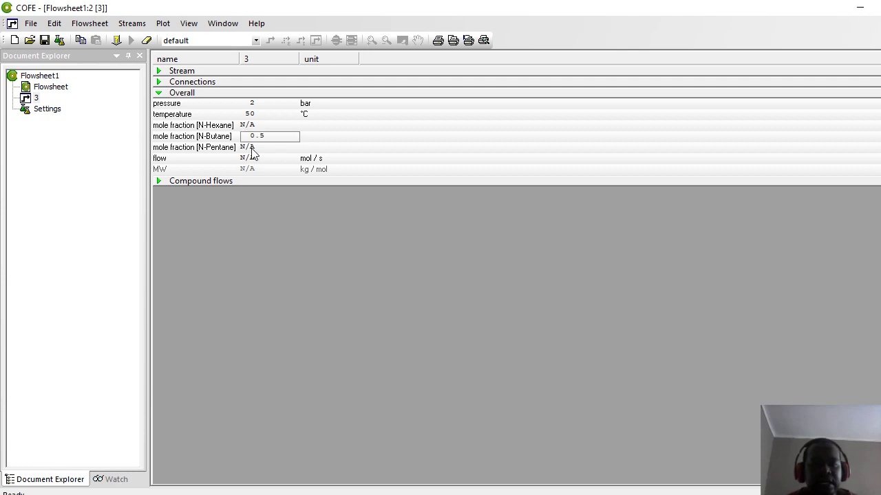
key(alt+Tab)
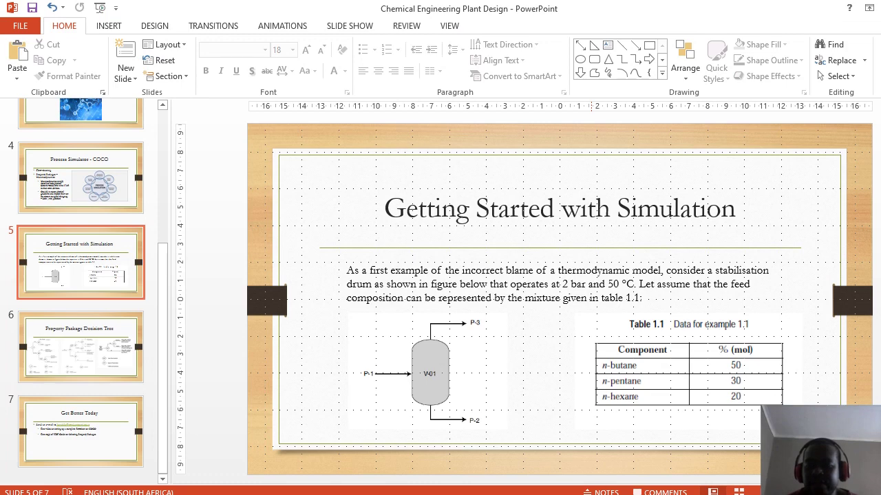
key(alt+Tab)
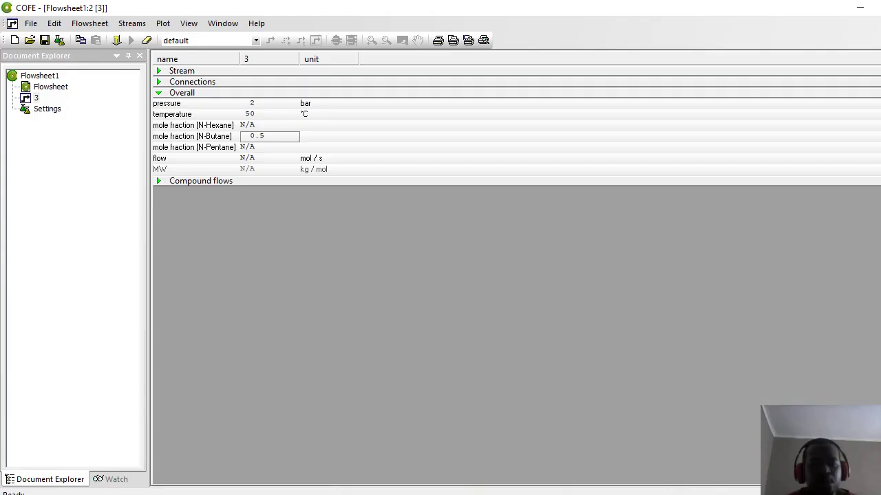
click(250, 148)
text(0.3)
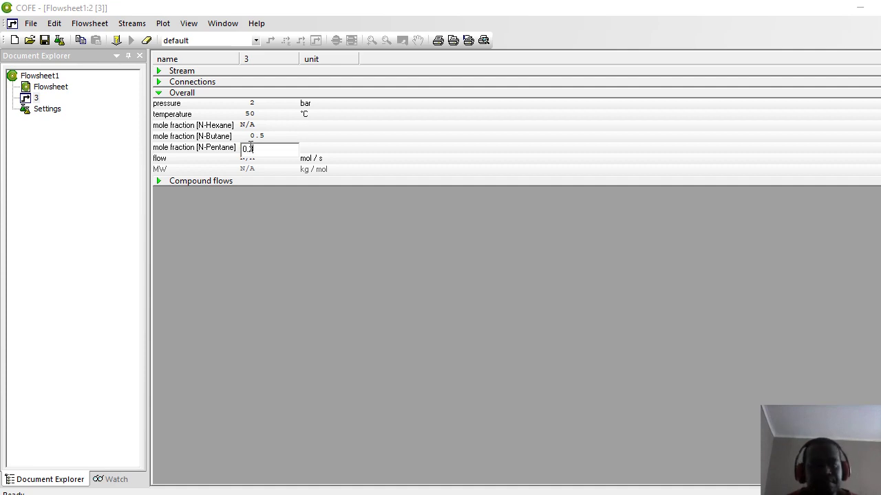
click(269, 122)
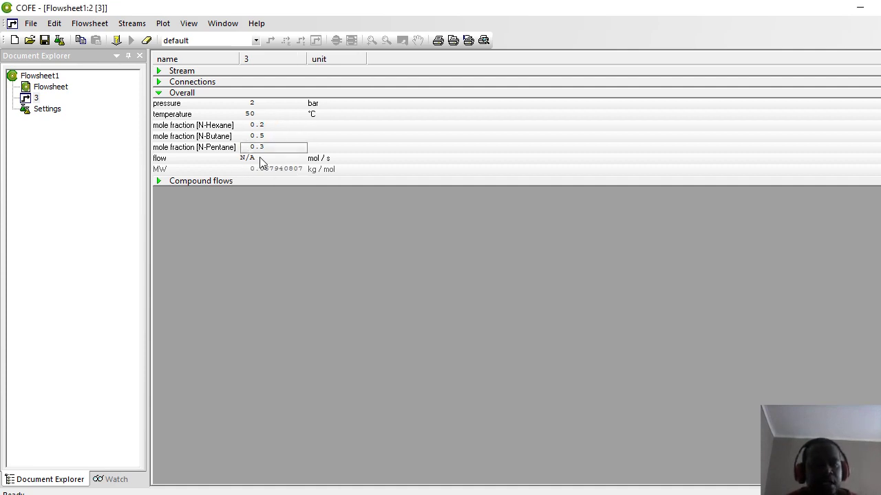
Set the flow of stream 3 to 2 kmol/s, changing its unit to kmol/s, and show its compound flows
click(319, 159)
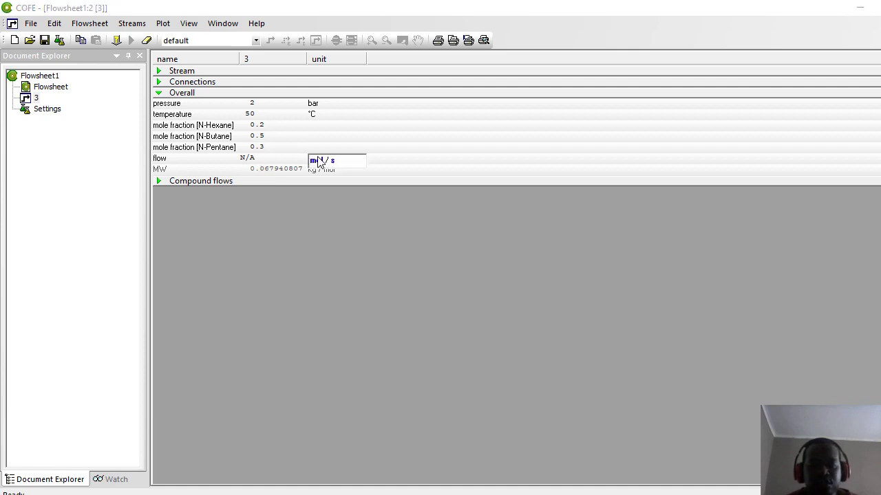
click(319, 159)
click(357, 189)
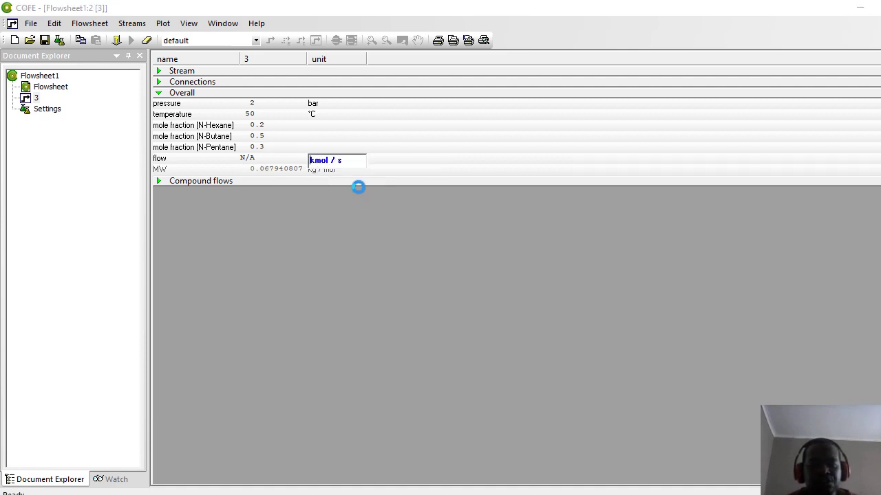
click(246, 161)
text(2)
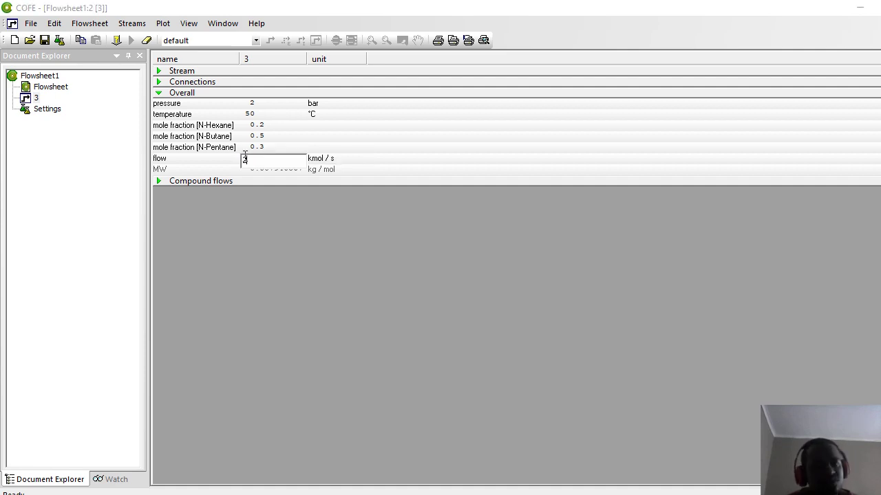
click(210, 244)
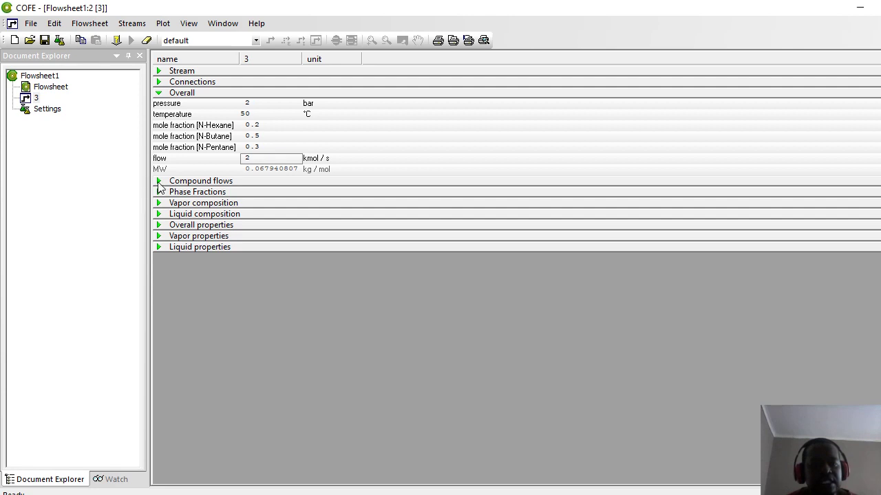
click(159, 181)
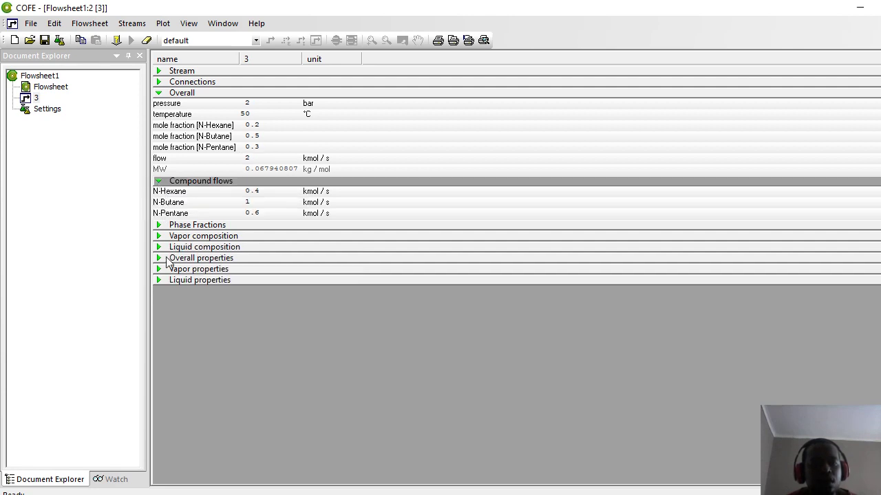
Return to the flowsheet drawing and delete the unused streams 2 and 4
double_click(46, 89)
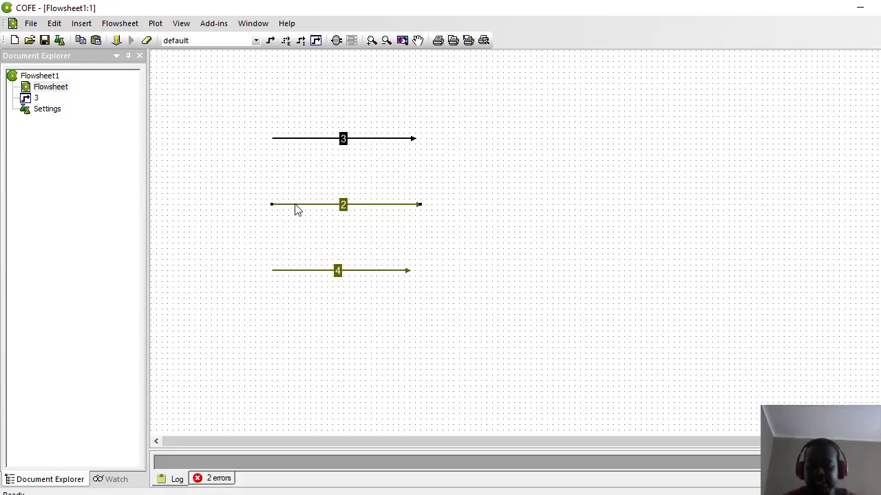
key(Delete)
click(453, 256)
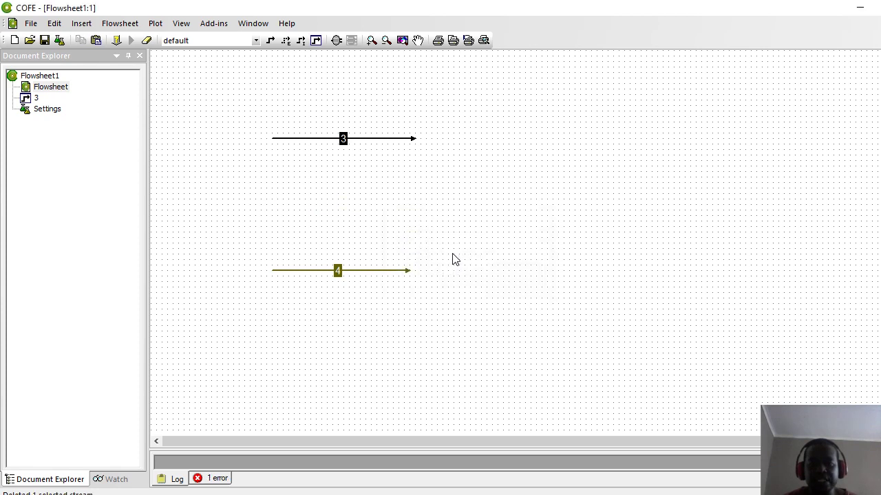
click(295, 270)
key(Delete)
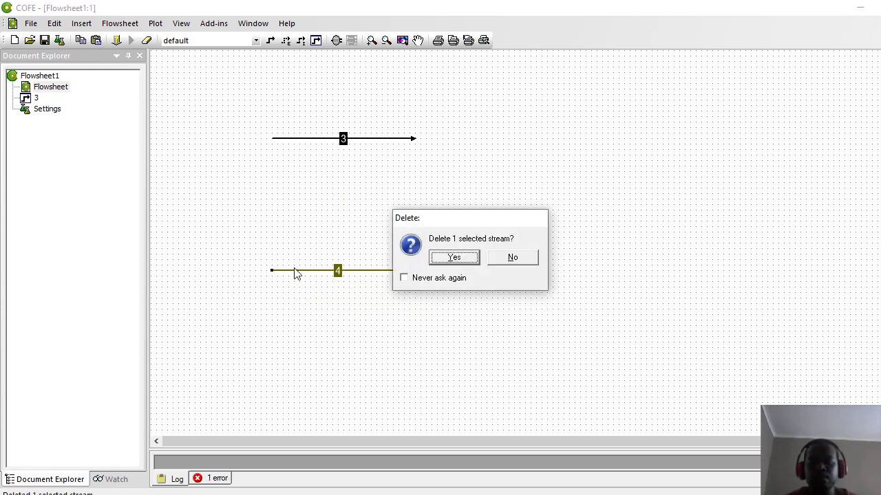
click(435, 259)
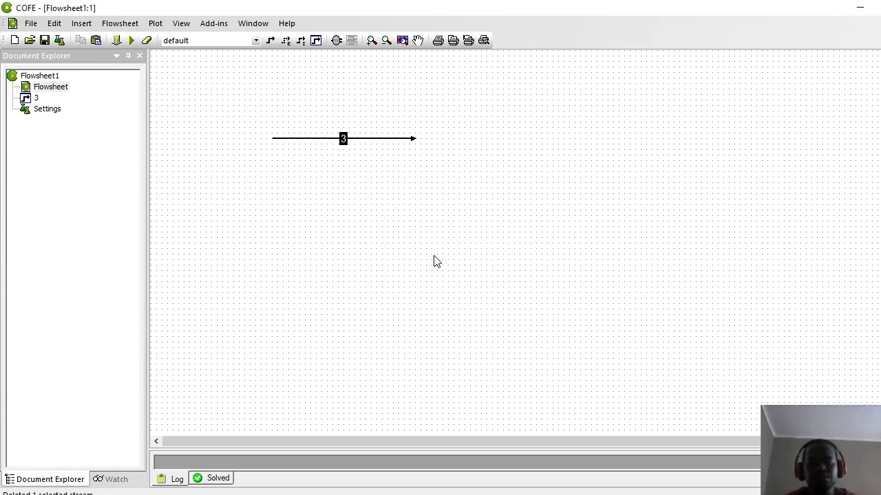
Insert a ChemSep separator unit on the flowsheet at the outlet end of stream 3
click(336, 40)
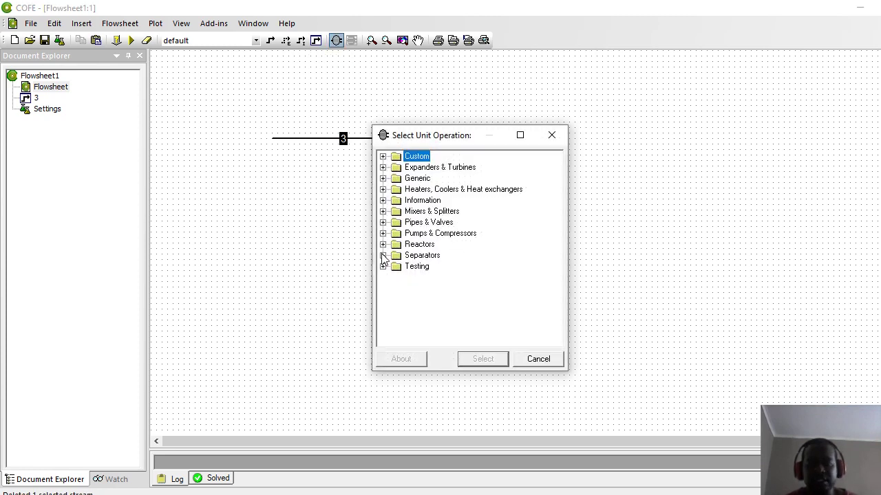
click(384, 256)
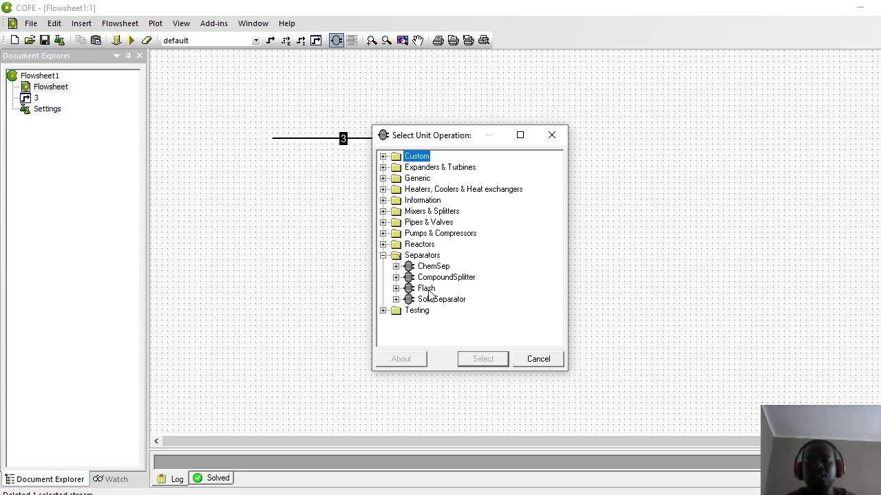
click(430, 266)
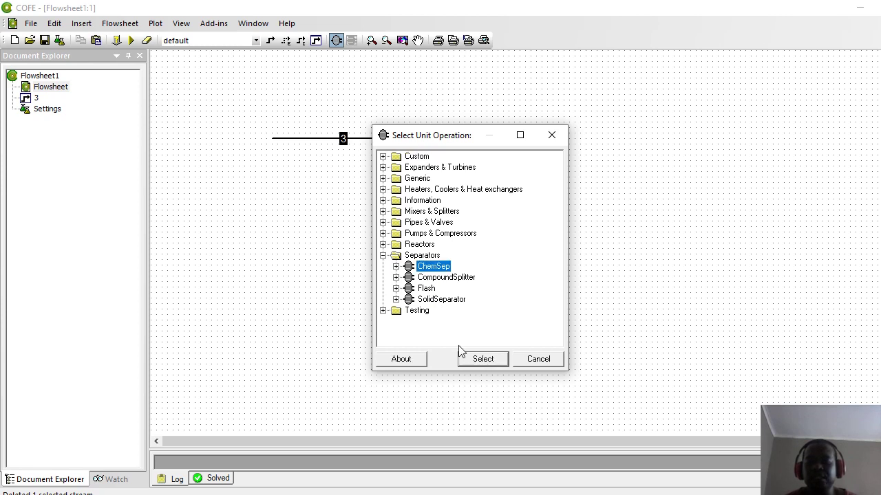
click(482, 360)
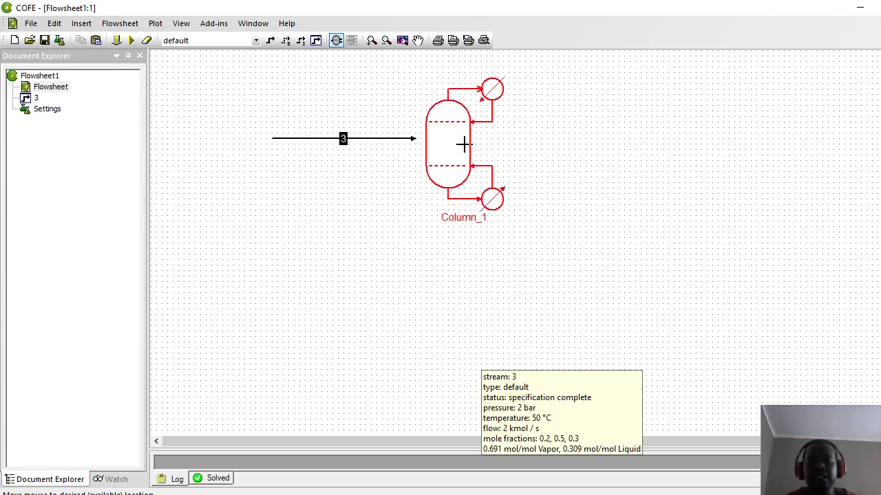
click(463, 144)
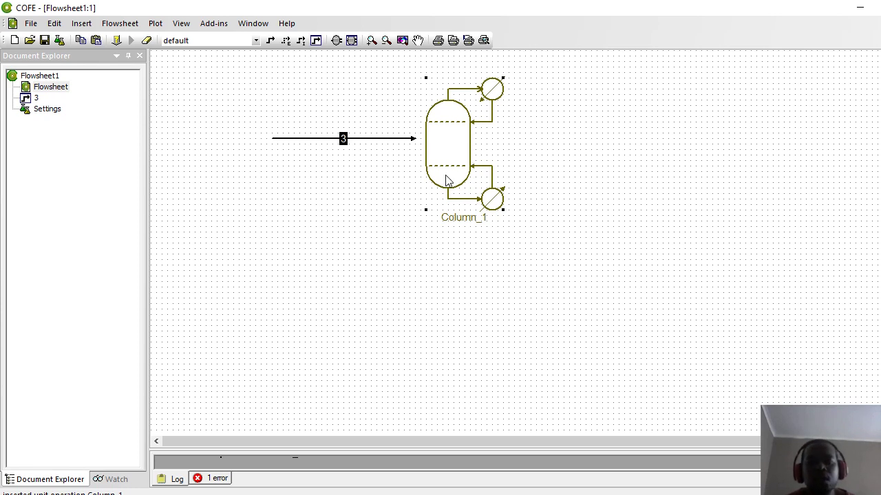
Open the column unit for editing and make it a Flash VL operation, accepting the switch to flash
right_click(447, 152)
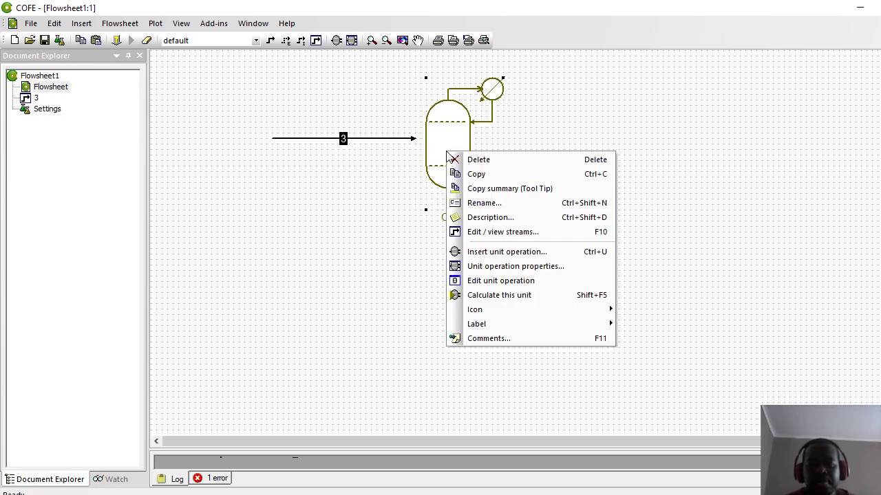
click(501, 282)
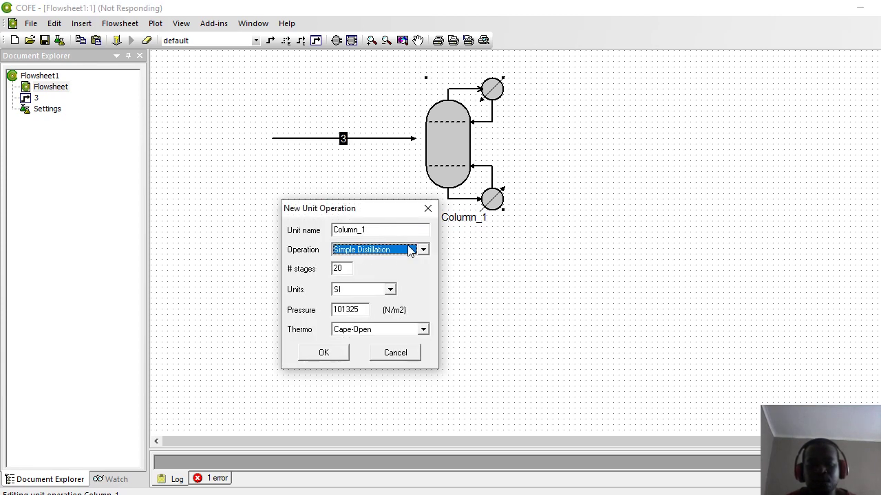
click(423, 250)
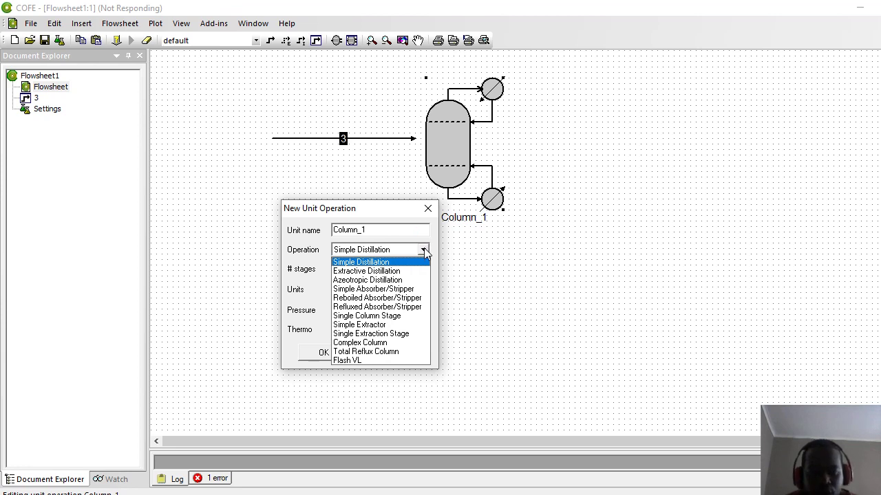
click(356, 362)
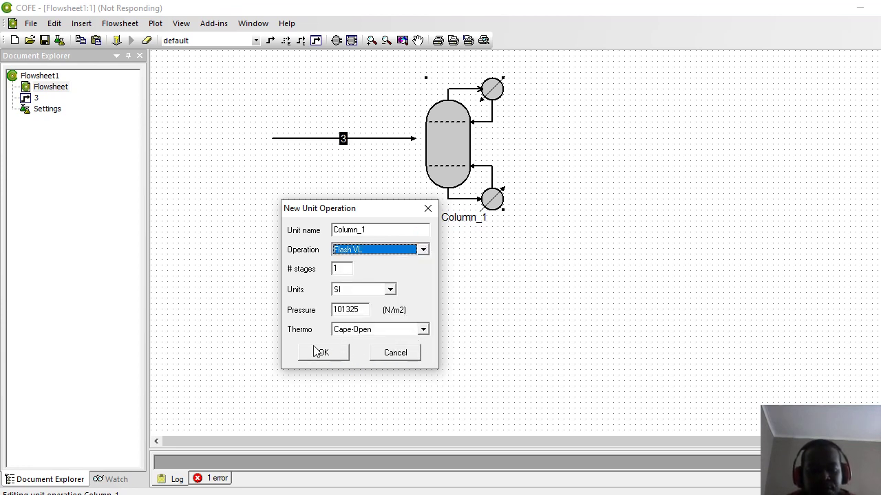
click(323, 353)
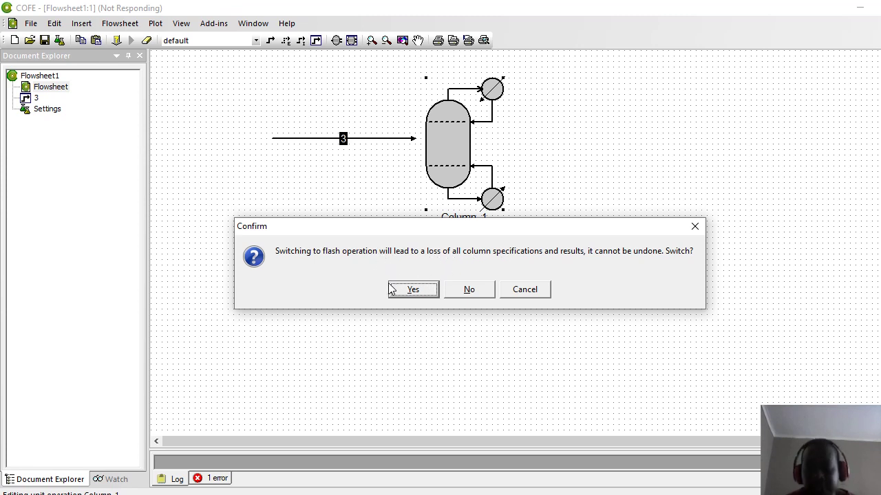
click(412, 289)
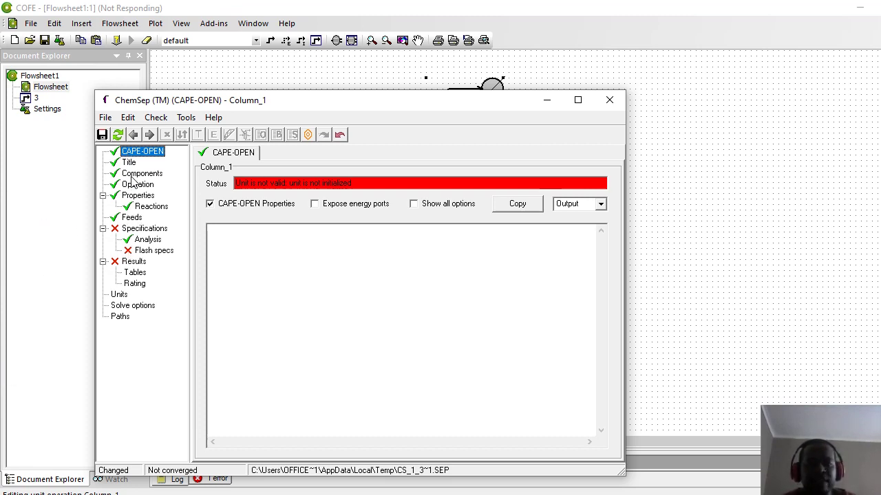
Set the column's flash specifications to the No flash type with a pressure of 200000 N/m2
click(134, 174)
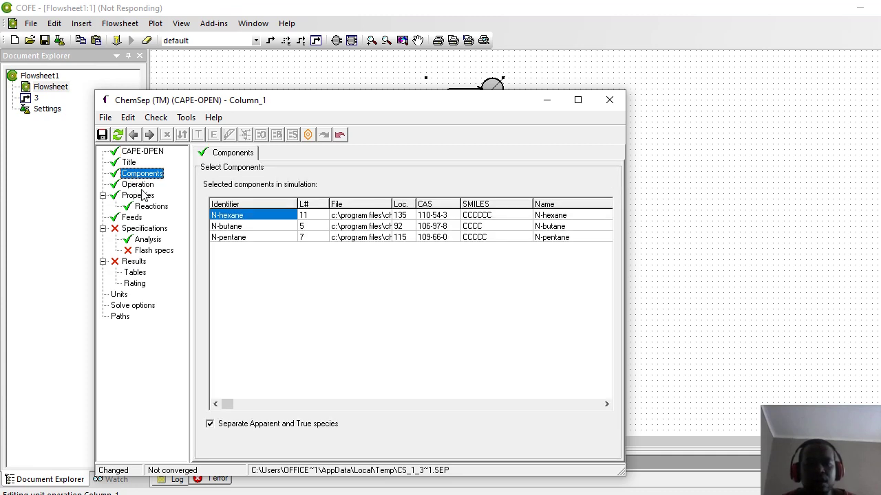
click(140, 187)
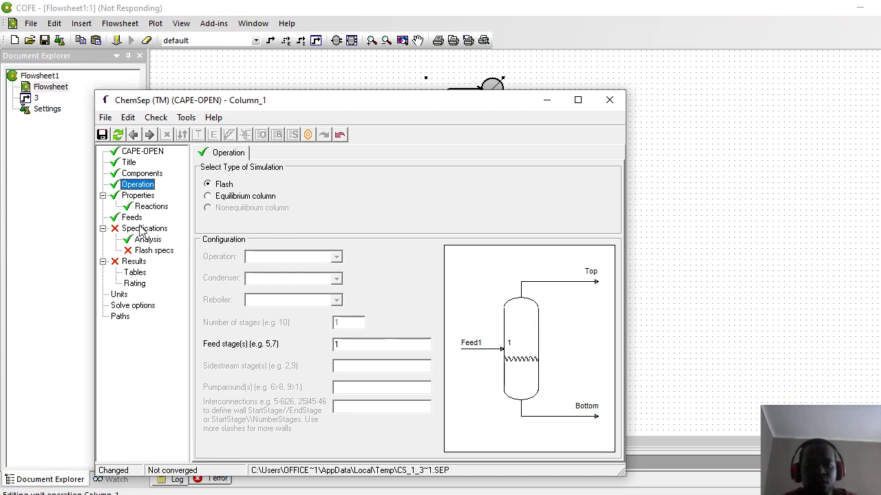
click(144, 252)
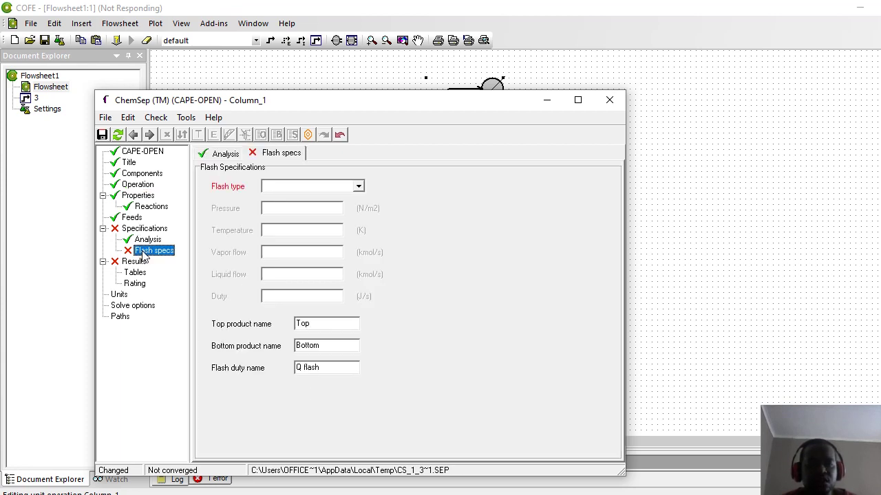
click(359, 187)
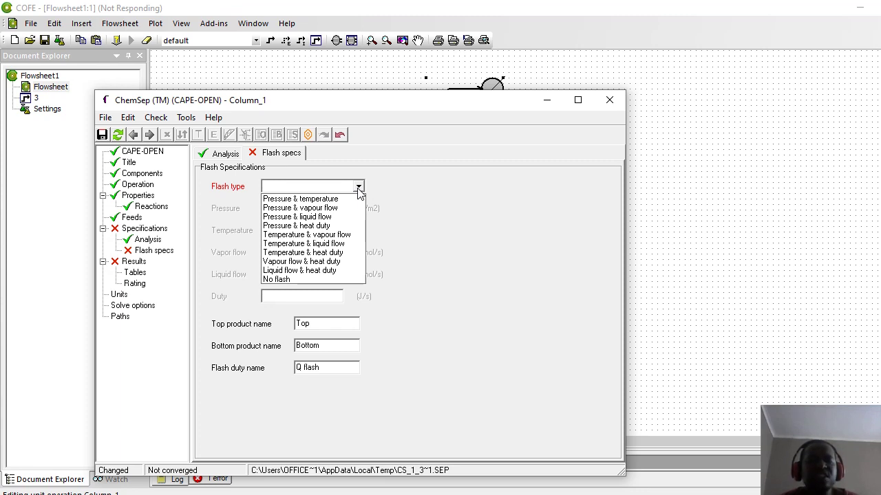
click(287, 280)
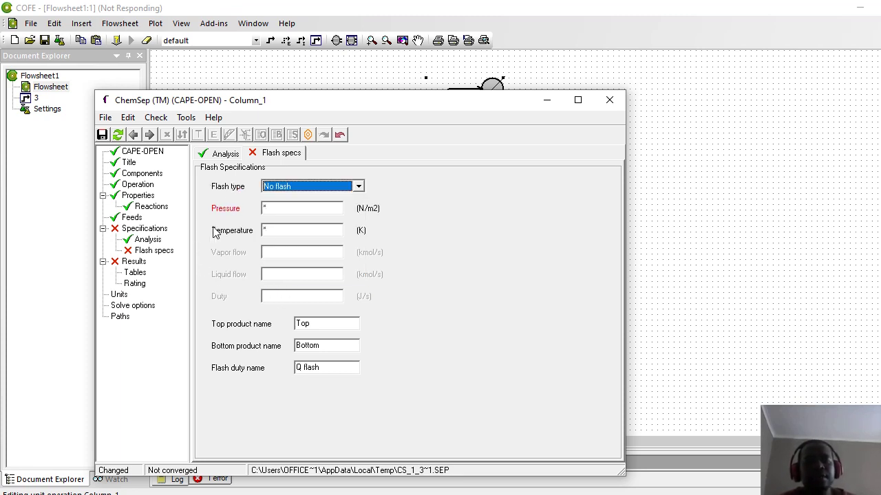
click(277, 208)
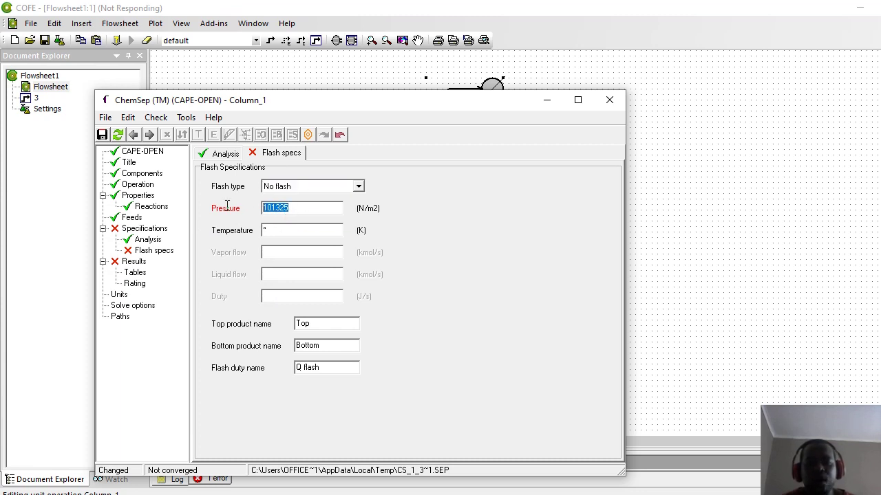
text(200)
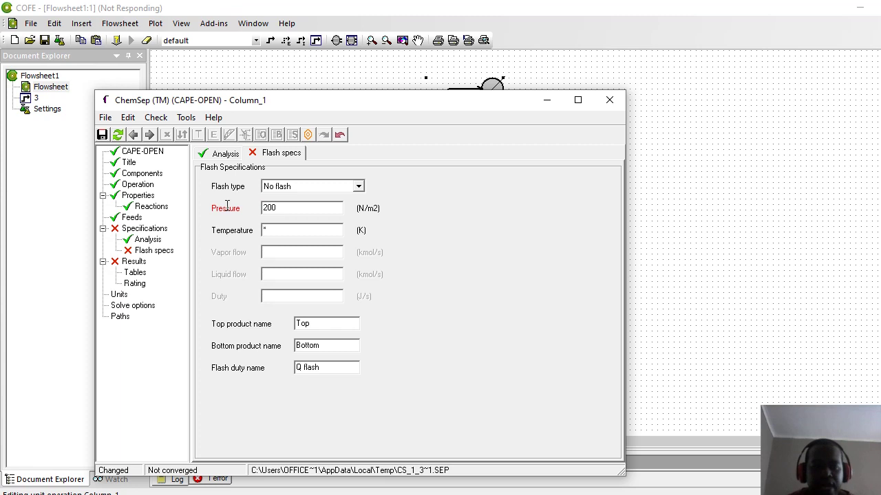
text(000)
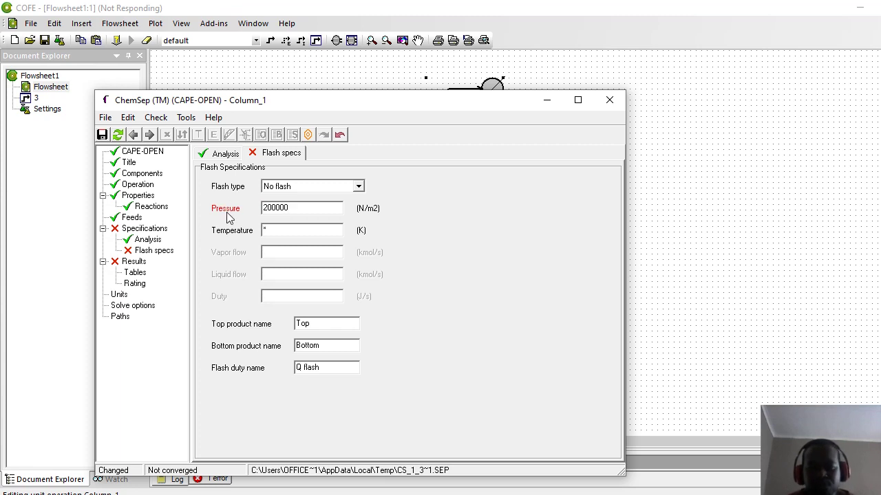
Set the flash temperature to 323.15 K
click(268, 231)
text(298.15)
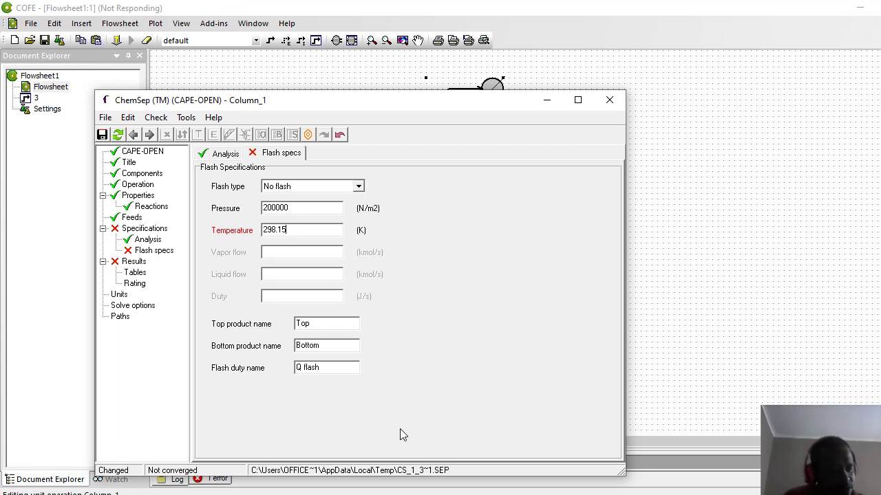
key(BackSpace)
key(BackSpace)
key(BackSpace)
key(BackSpace)
key(BackSpace)
key(BackSpace)
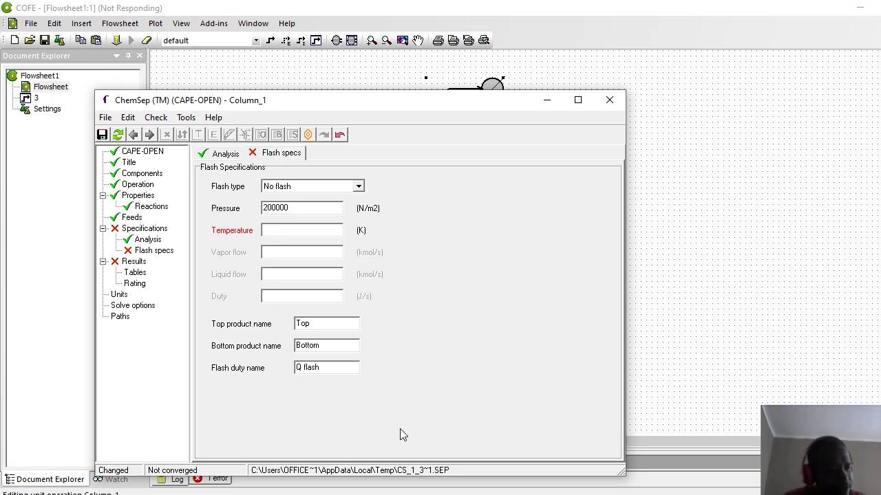
text(323.15)
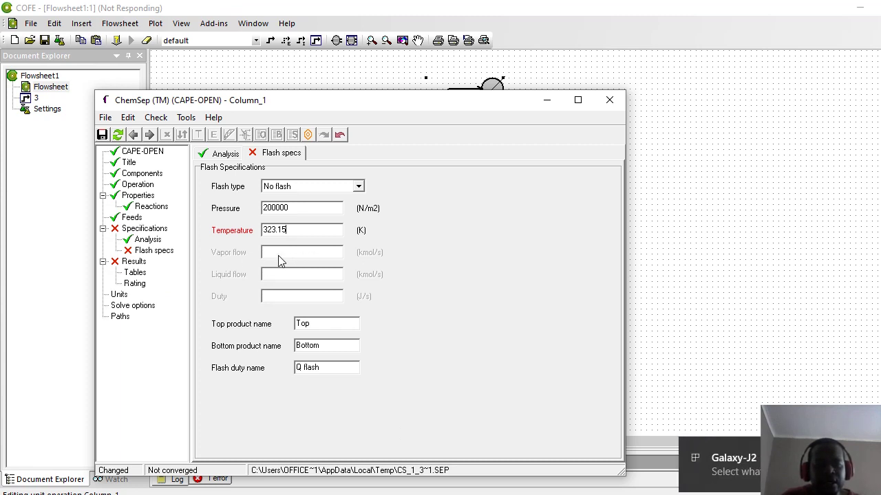
click(294, 208)
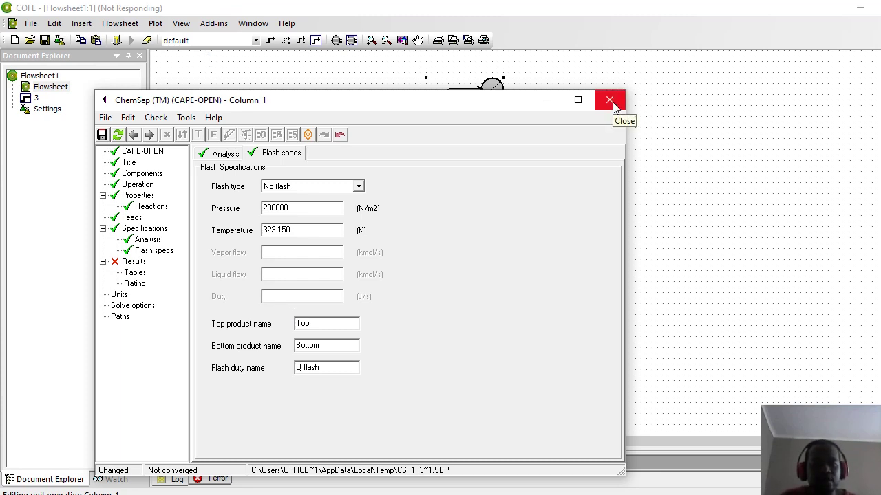
Close the column editor, saving its input and updating the flowsheet icon to the new configuration
click(609, 101)
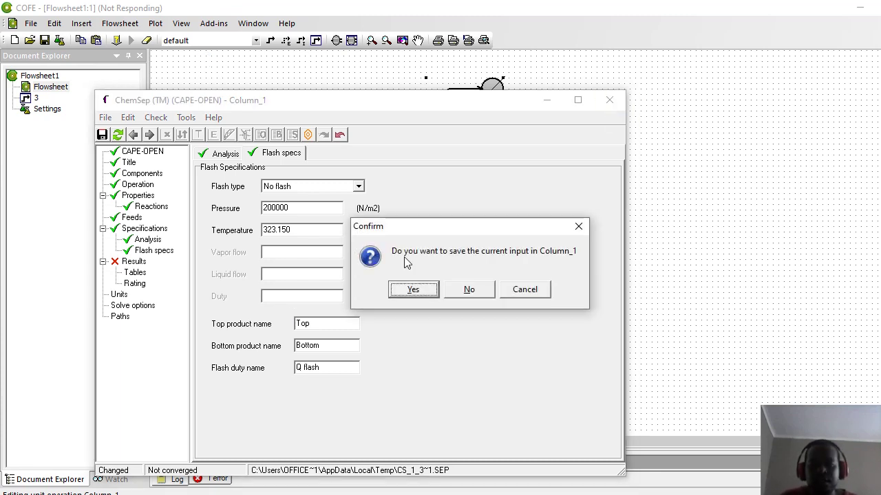
click(412, 290)
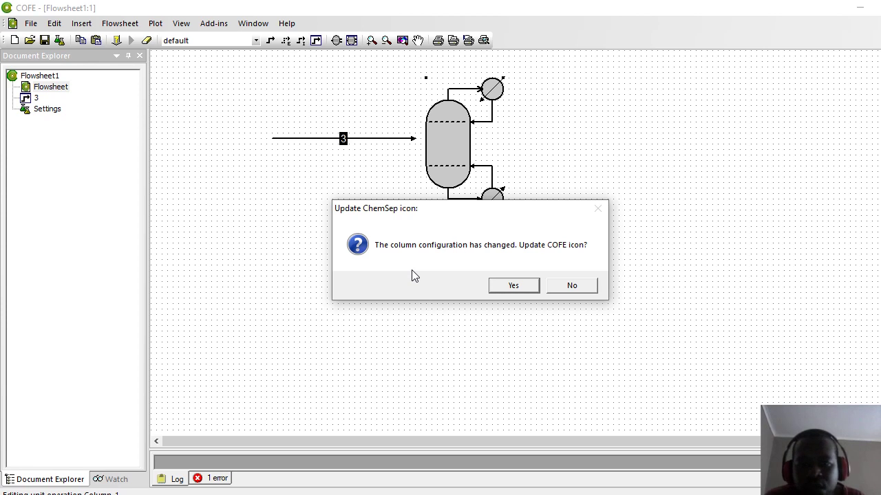
click(514, 286)
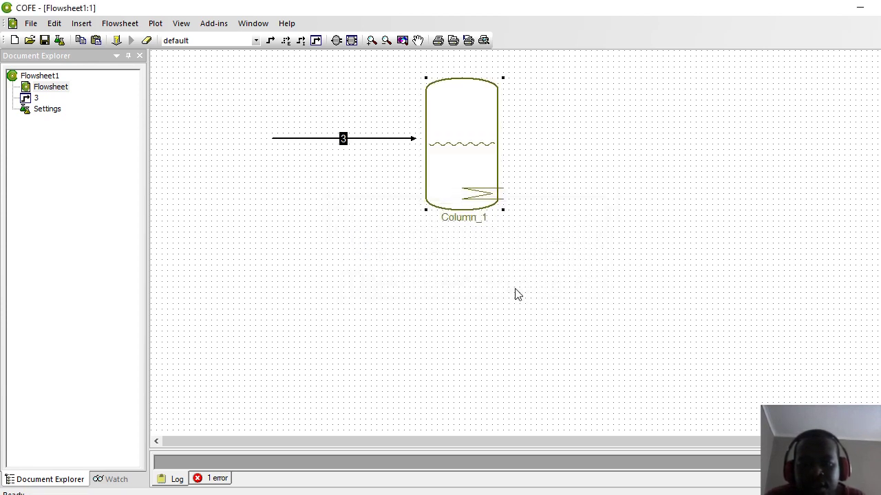
Attach stream 3 to the flash drum's inlet and draw an outlet stream from its top, connected to the TopProduct port
click(373, 140)
drag(415, 138, 429, 139)
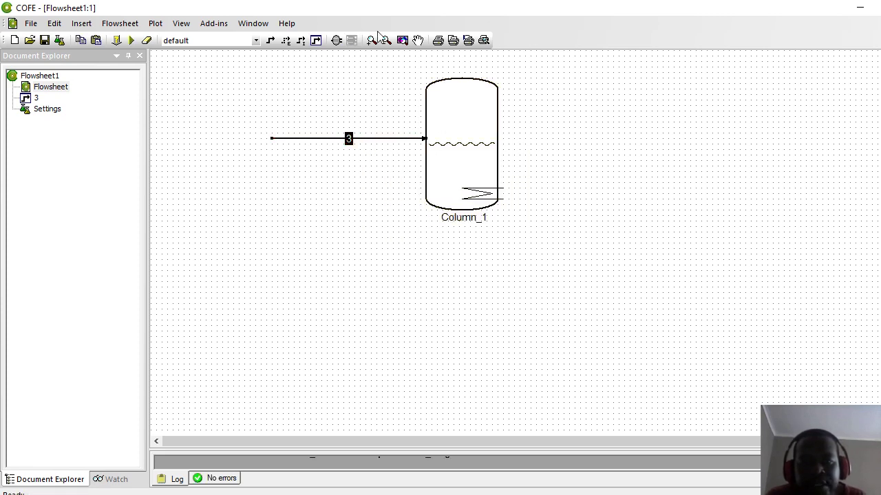
click(269, 40)
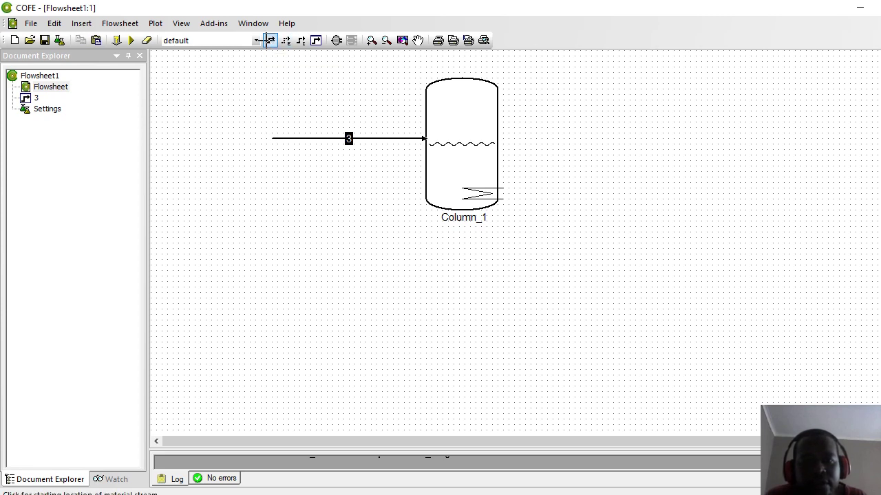
click(460, 77)
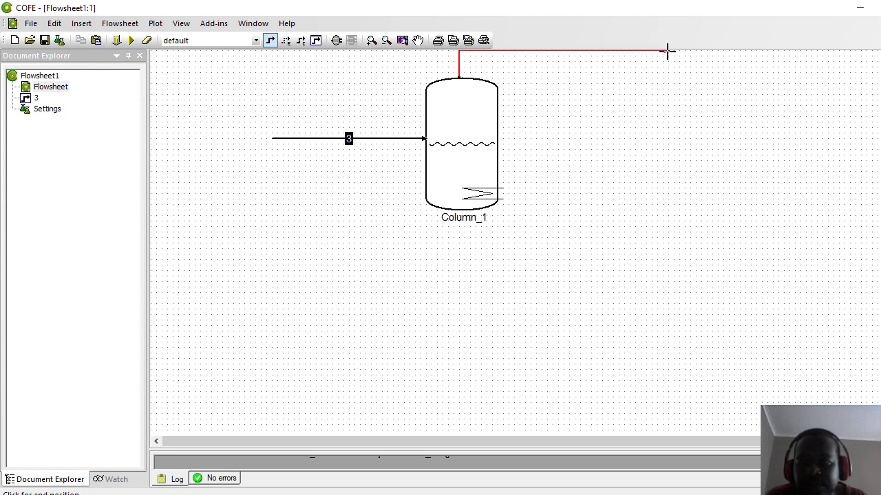
click(669, 50)
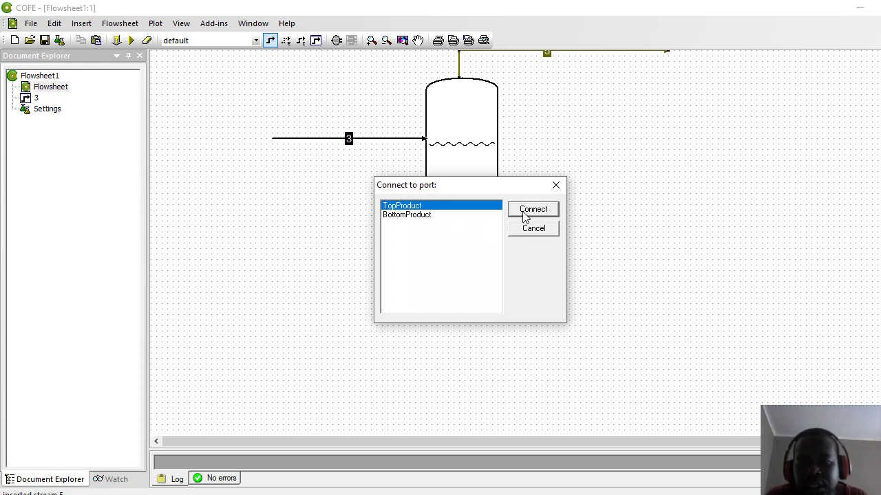
click(527, 212)
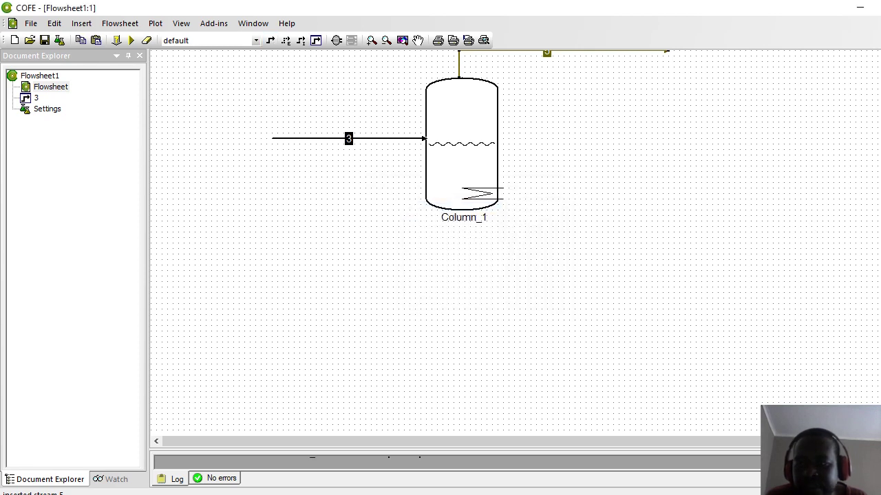
Draw a material stream from the bottom of the flash drum as its bottom product outlet
click(270, 40)
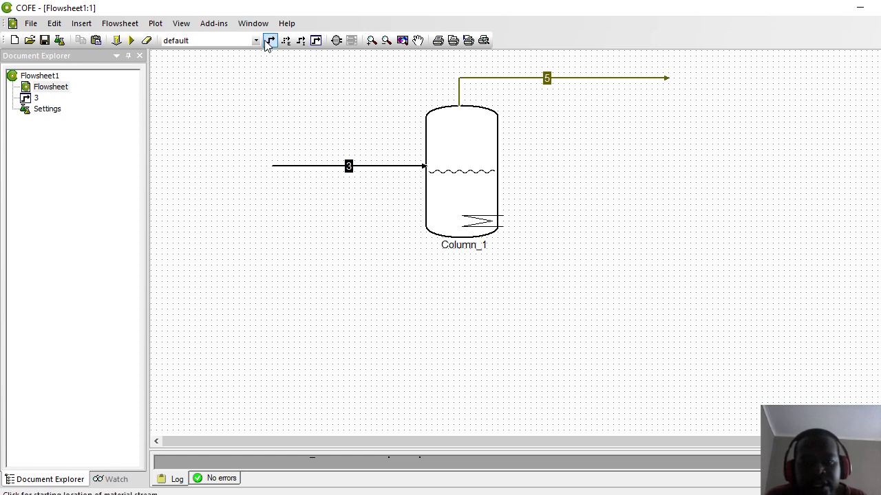
click(459, 238)
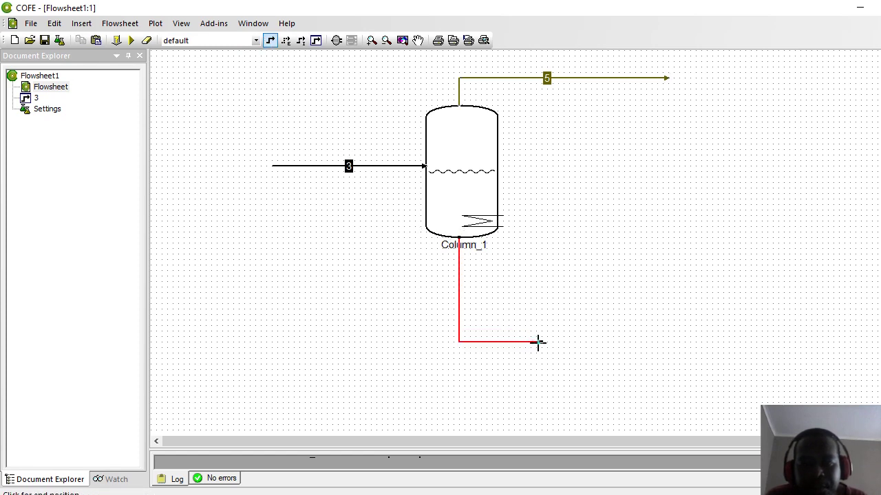
click(670, 342)
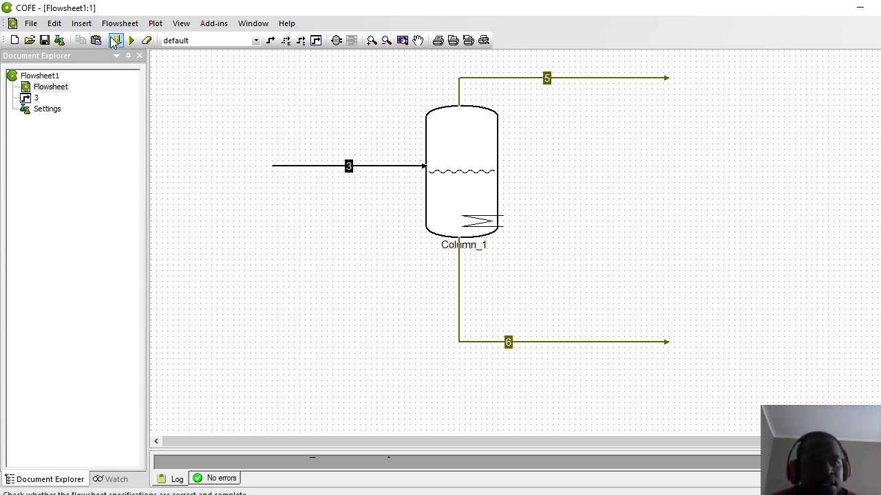
Try to solve the flowsheet and dismiss the resulting message
click(117, 26)
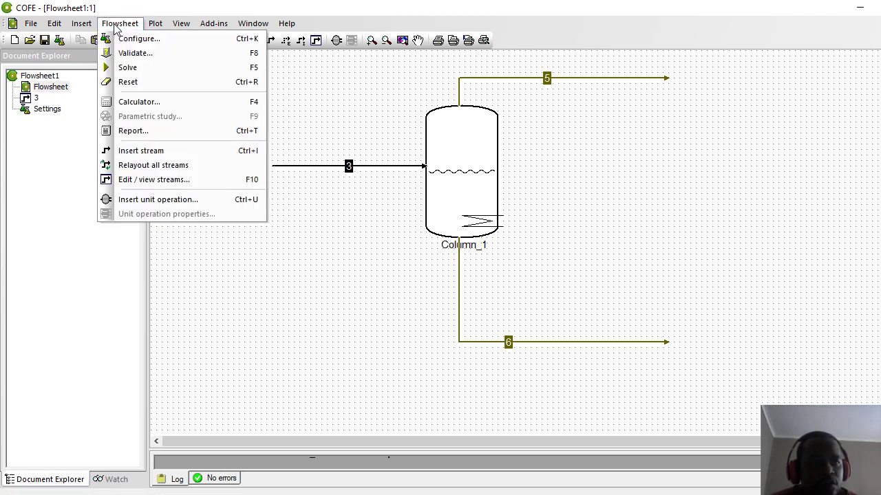
click(136, 70)
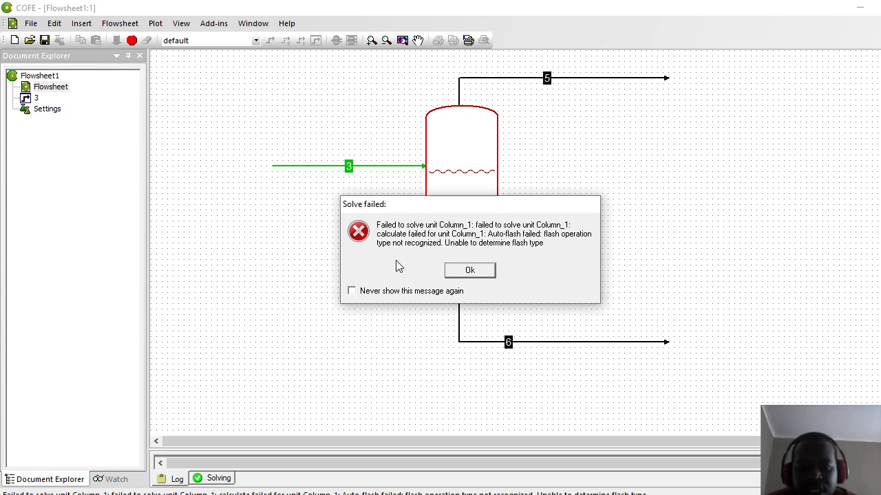
click(469, 271)
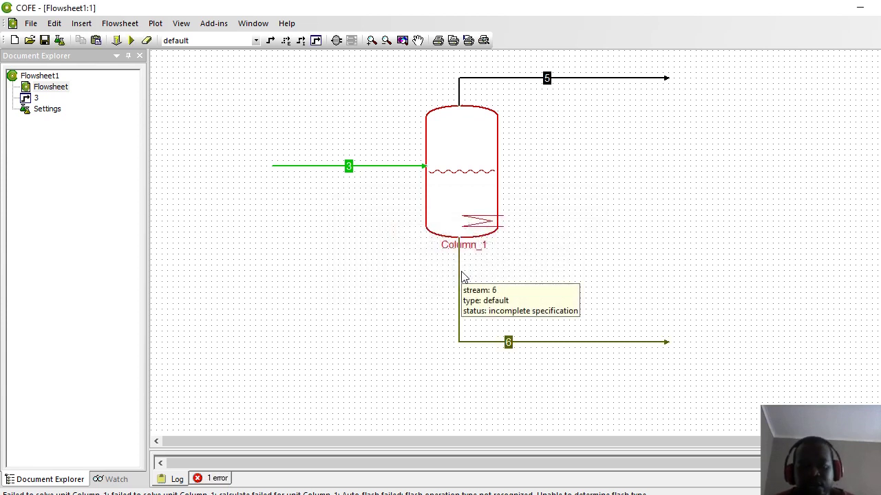
Reopen the column unit's ChemSep editor and examine the Streams results table across all feed and product columns
right_click(453, 173)
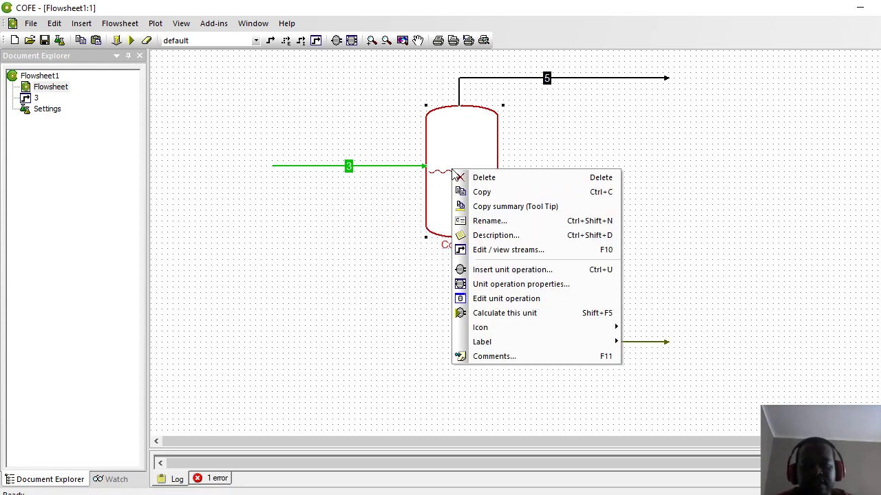
click(492, 284)
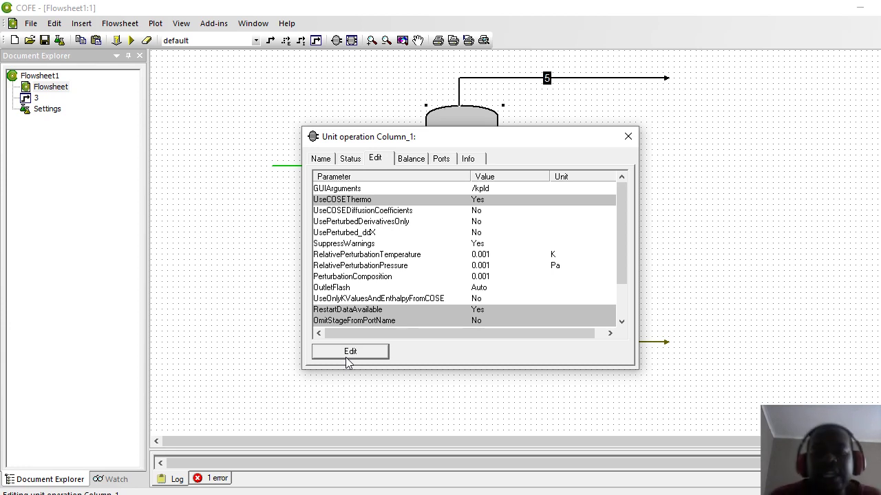
click(347, 356)
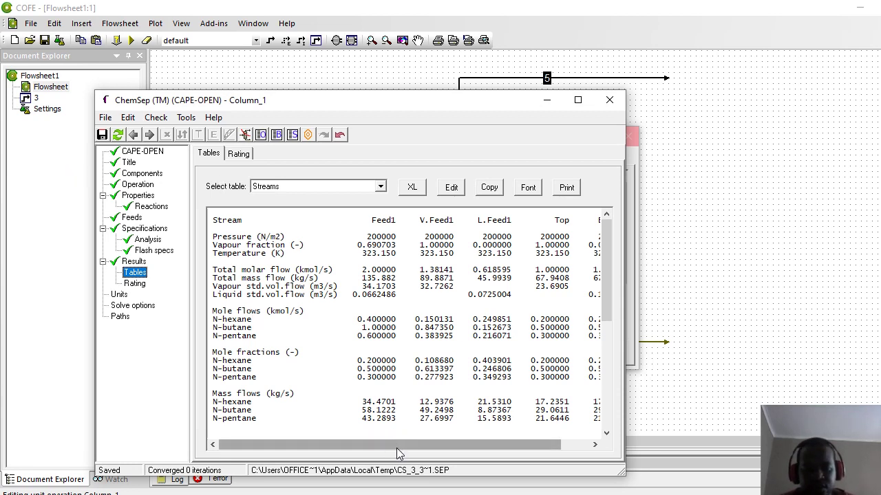
drag(397, 453, 490, 454)
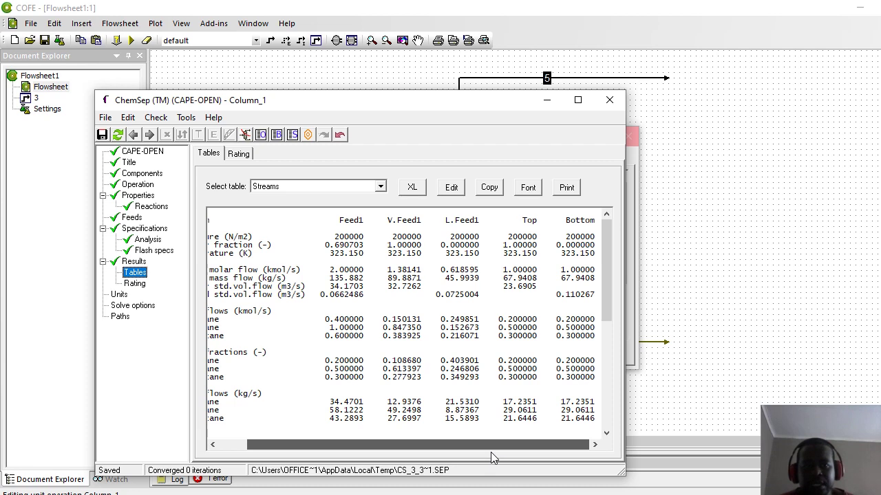
drag(465, 445, 436, 445)
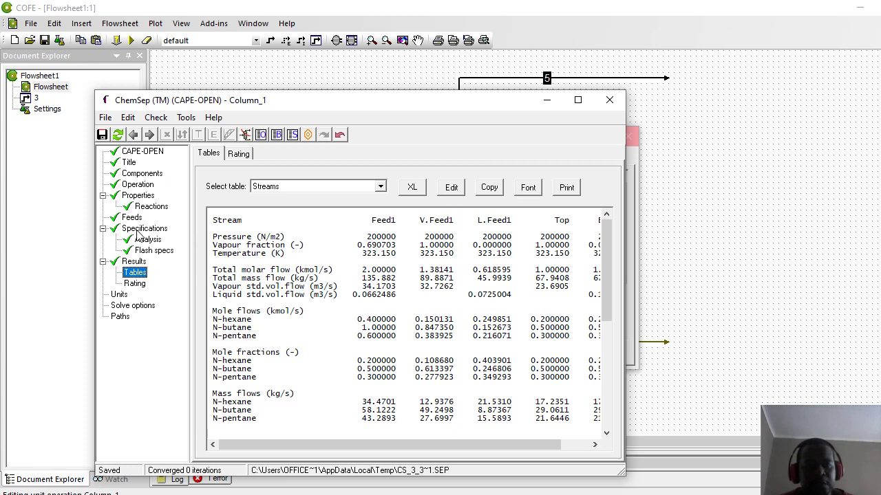
Change the flash type to Pressure & temperature and trim the temperature entry to 323.15 K
click(147, 252)
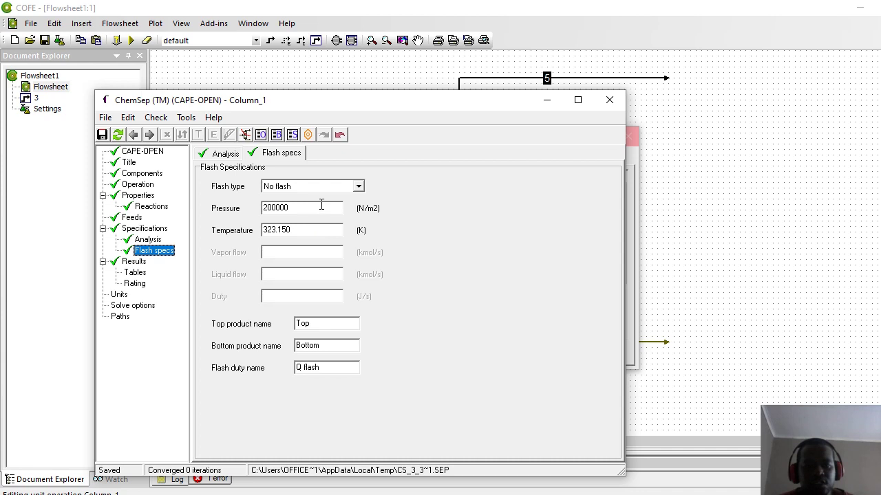
click(359, 187)
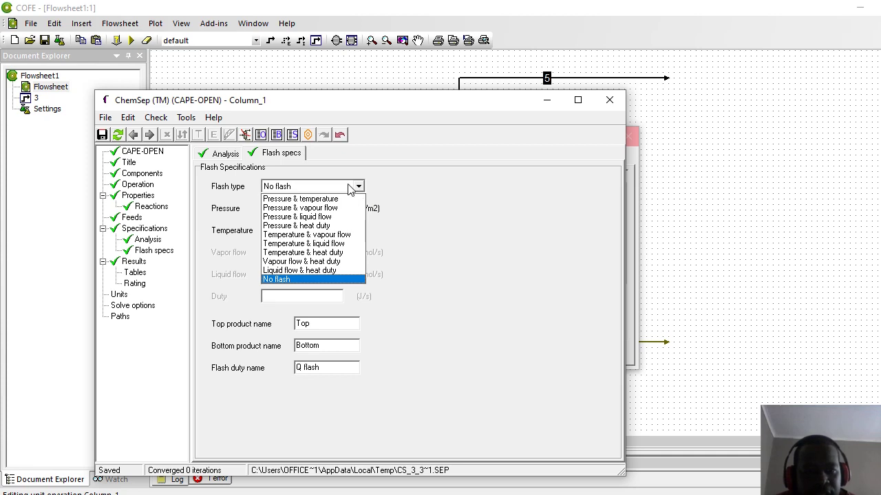
click(290, 200)
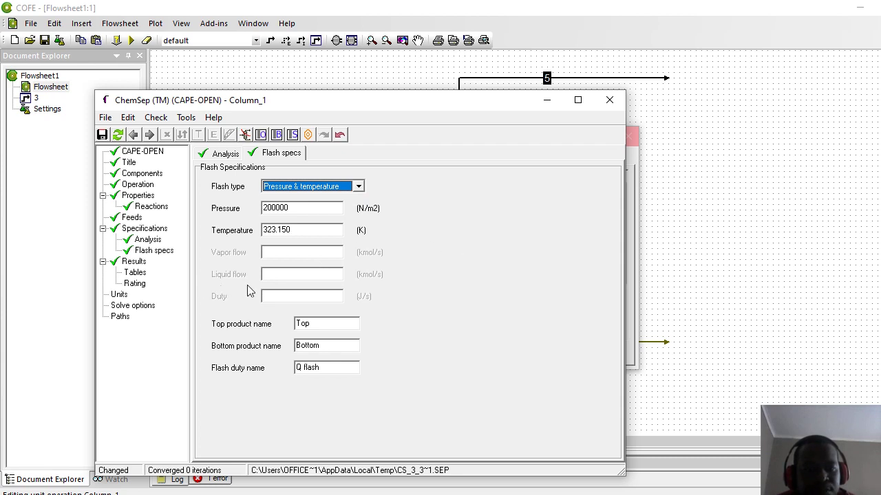
click(302, 231)
key(BackSpace)
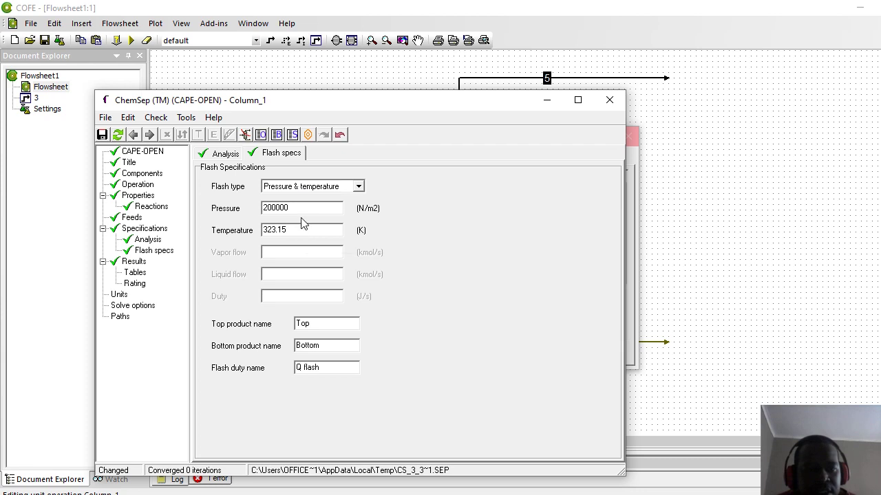
Set the flash temperature to 323.150 K, saving the column unit's input, and solve the flowsheet
text(0)
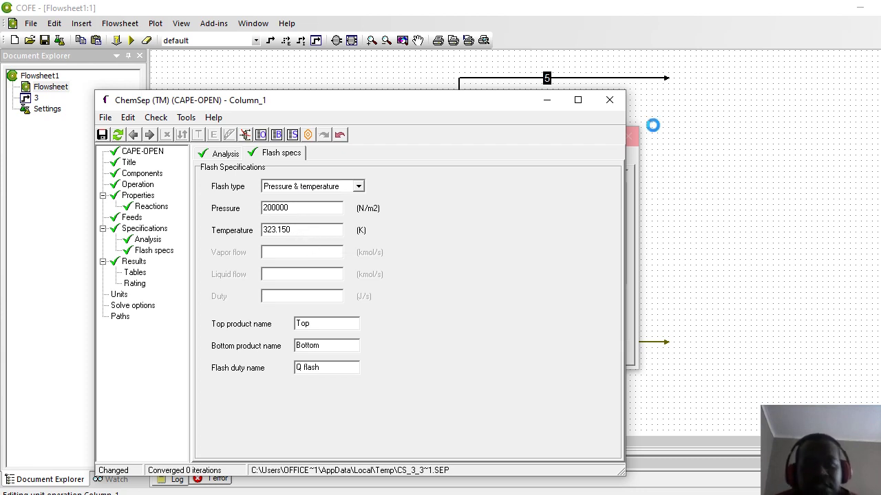
click(609, 101)
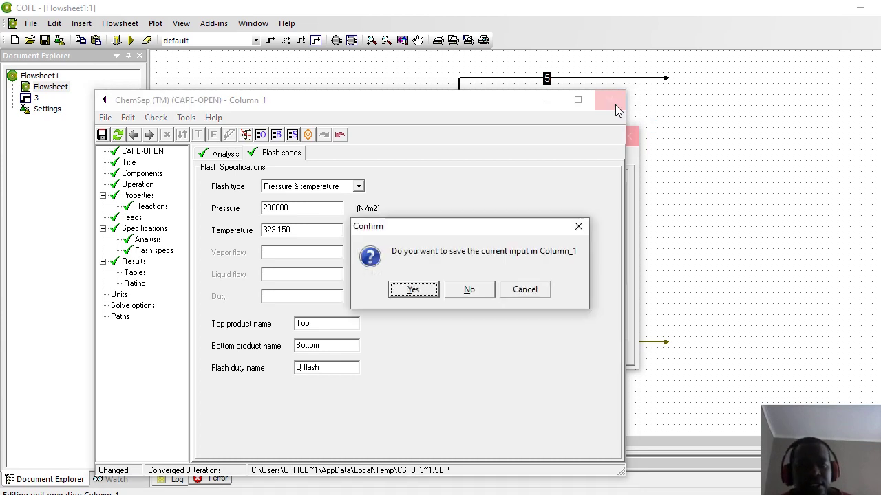
click(410, 289)
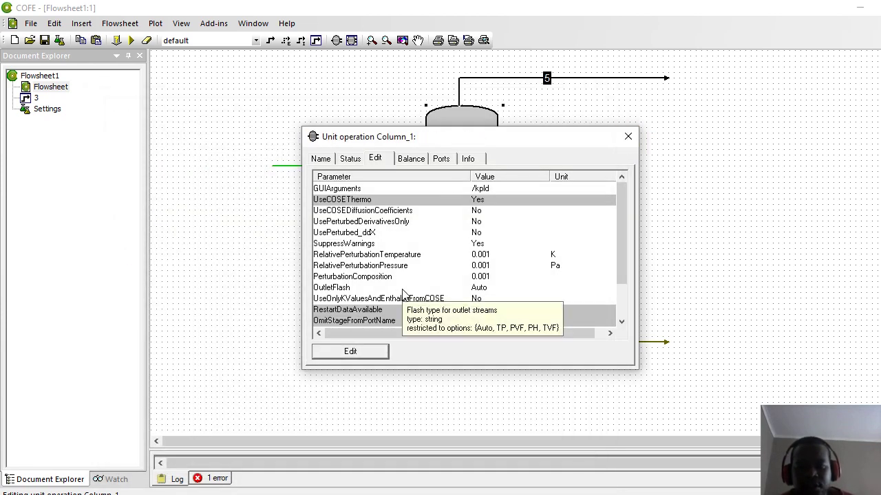
click(626, 137)
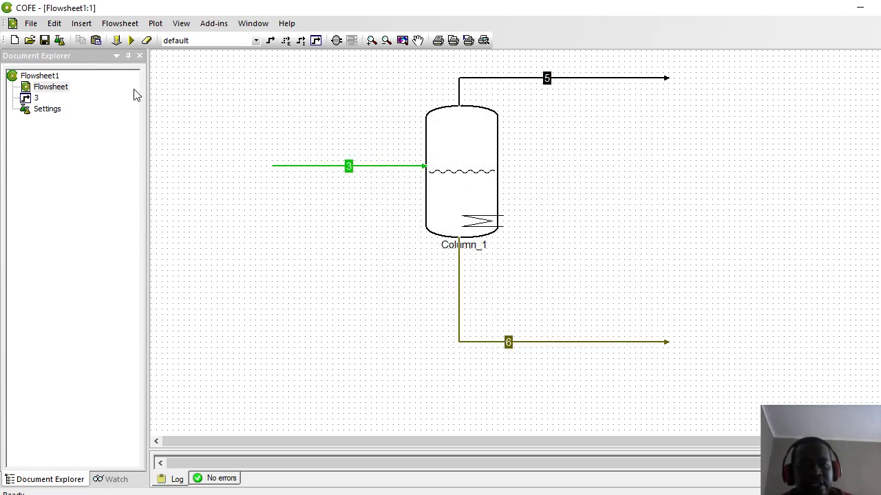
click(131, 41)
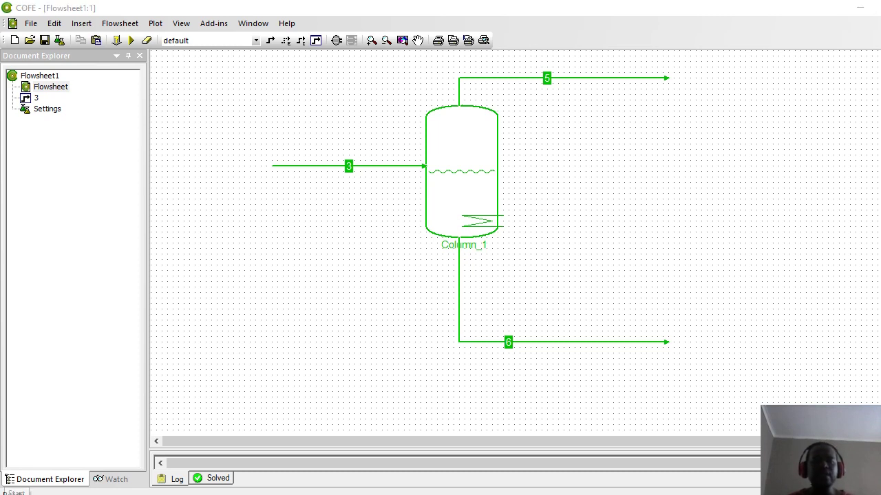
key(super)
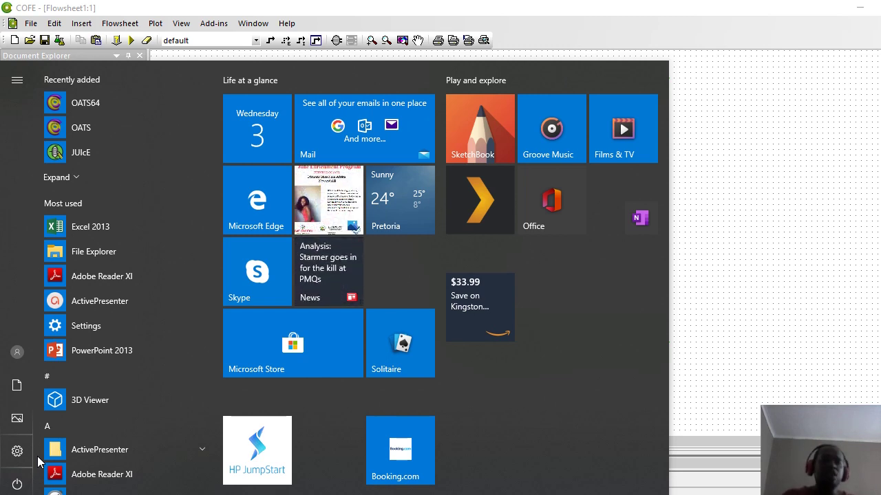
click(713, 321)
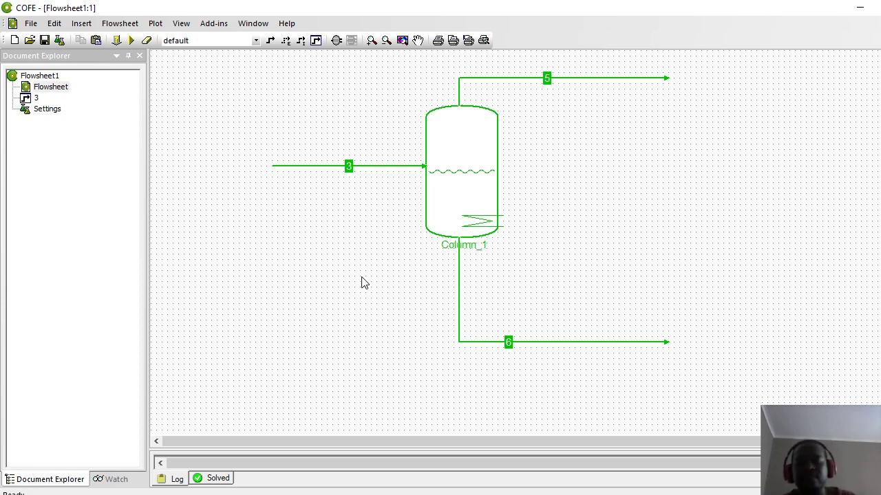
mouse_move(464, 195)
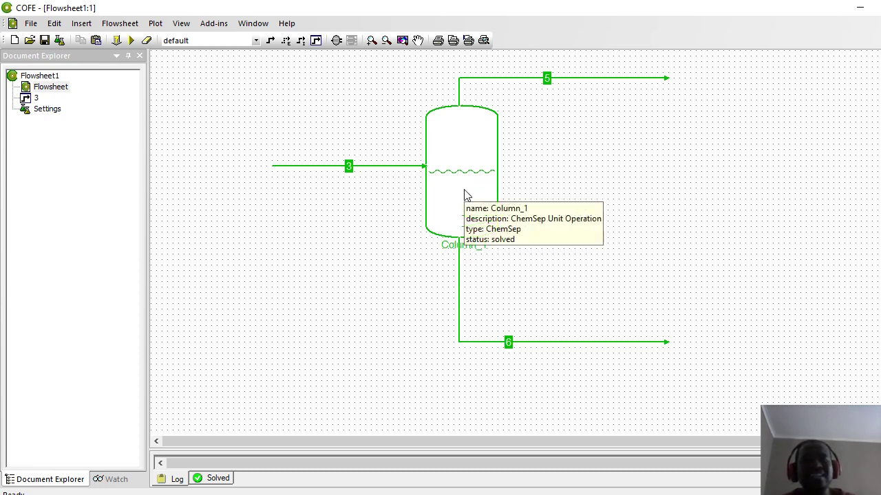
click(77, 28)
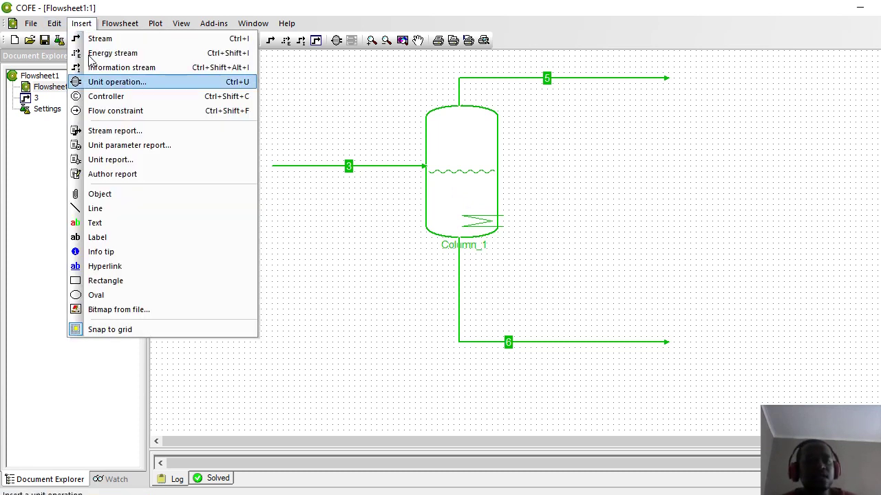
click(101, 130)
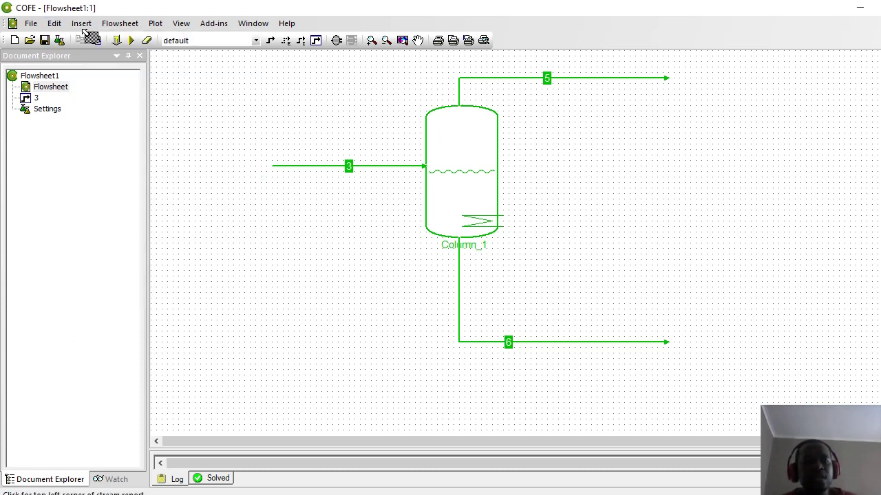
right_click(196, 131)
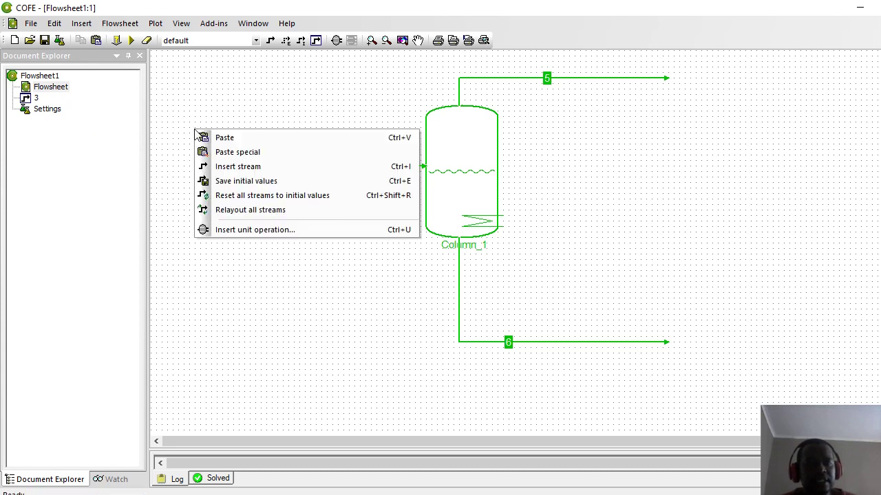
click(197, 100)
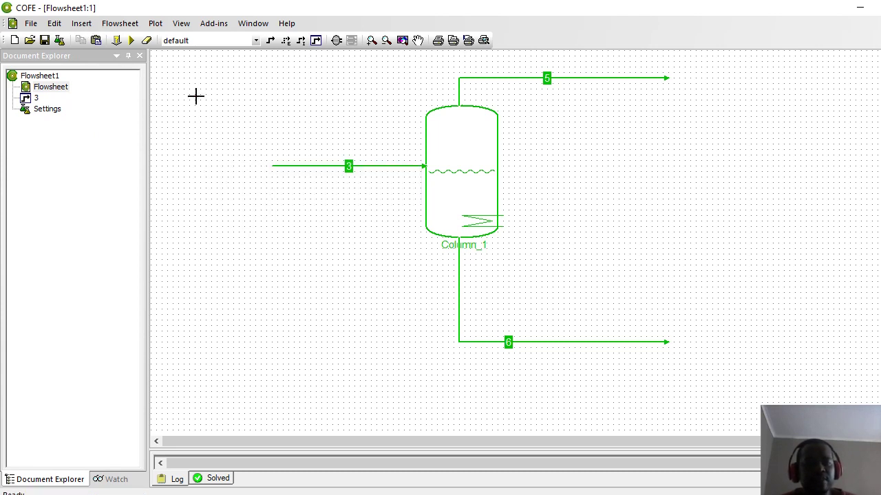
Insert a stream report covering streams 3, 5 and 6 and position it to the right of the drum, between the two outlet streams
click(82, 26)
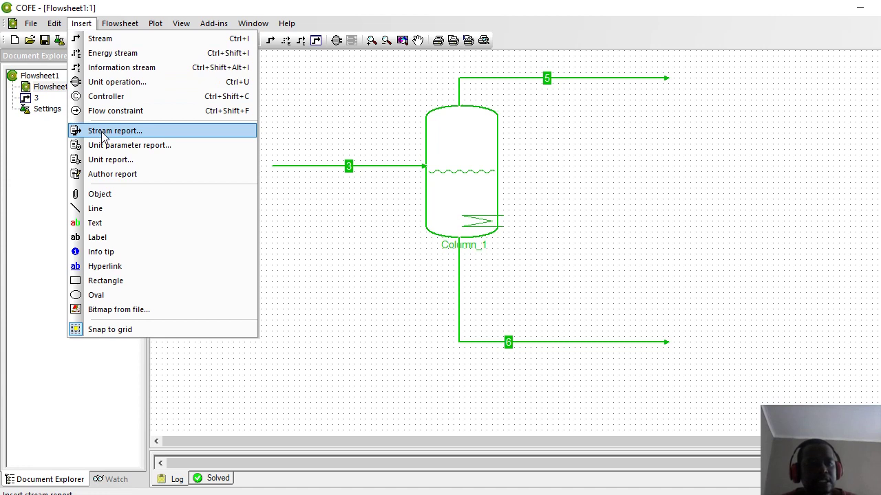
click(101, 131)
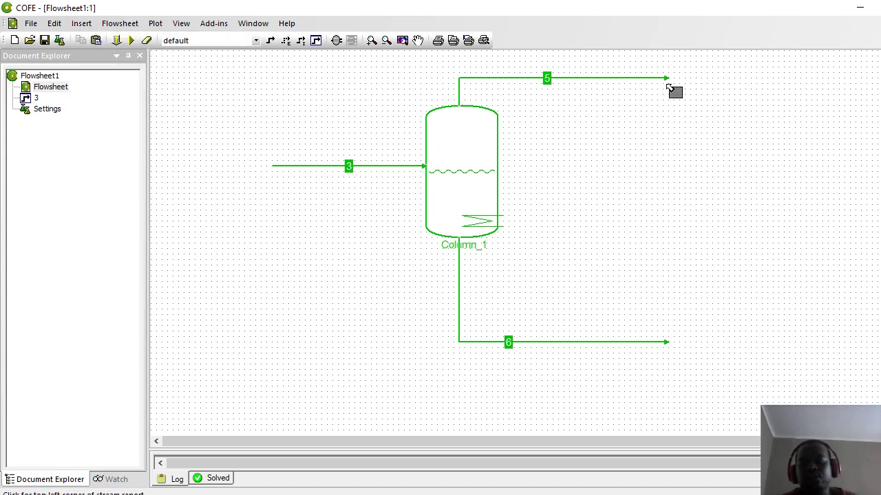
click(671, 150)
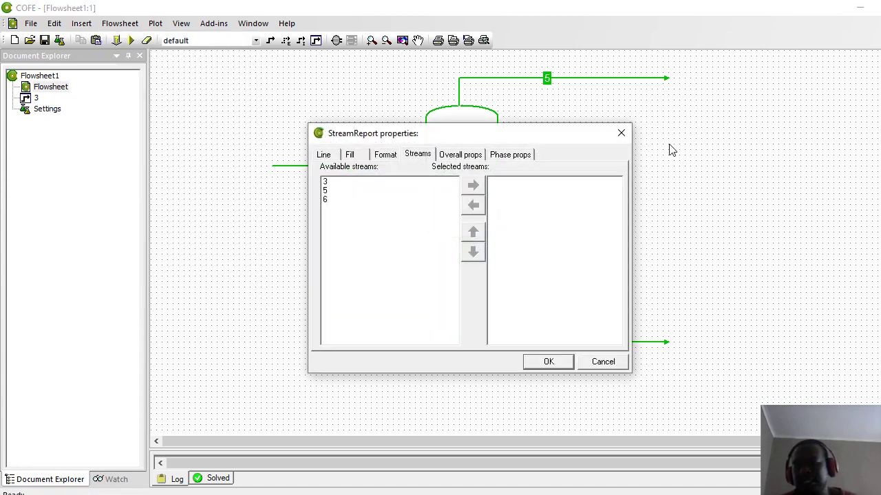
click(329, 182)
key(shift+Down)
key(shift+Down)
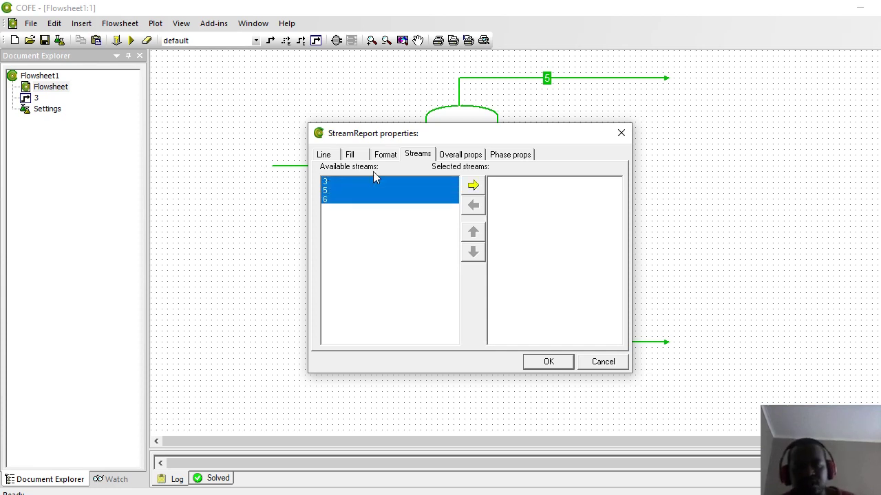
click(473, 185)
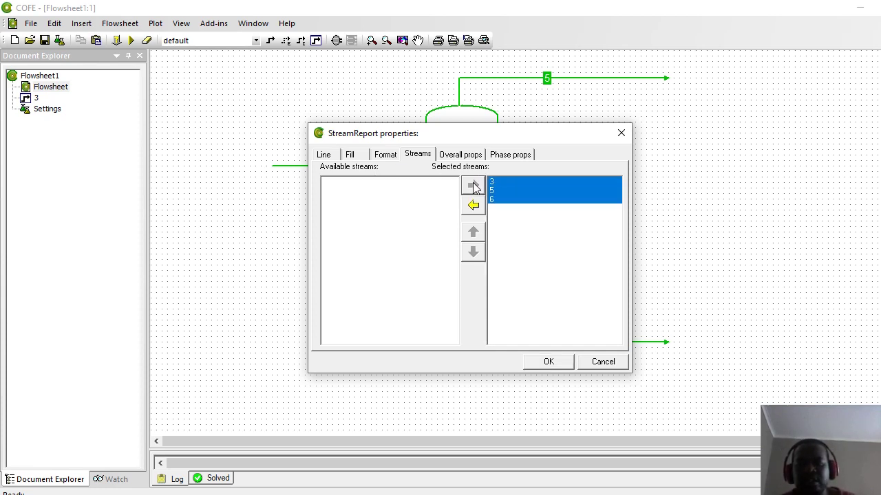
click(518, 158)
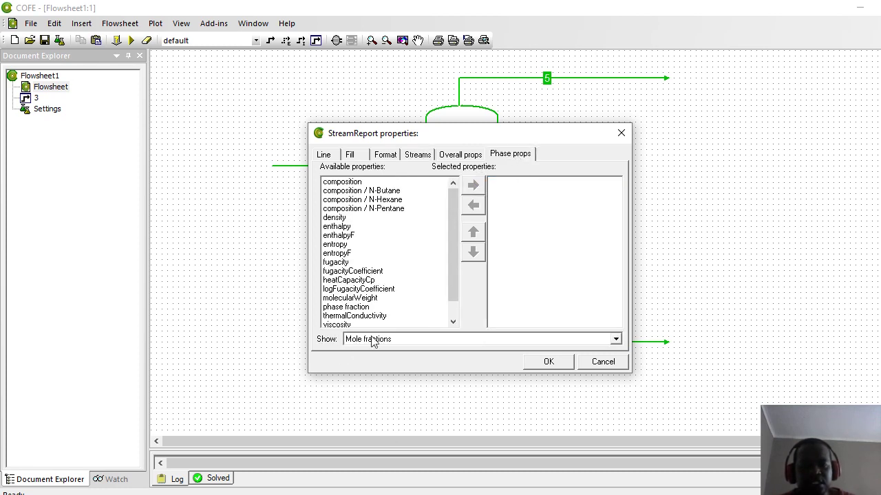
click(538, 363)
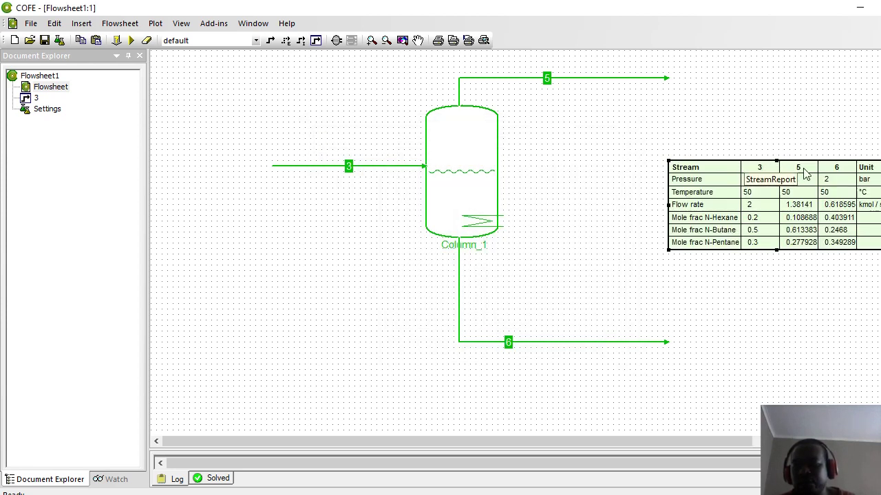
drag(803, 168, 753, 130)
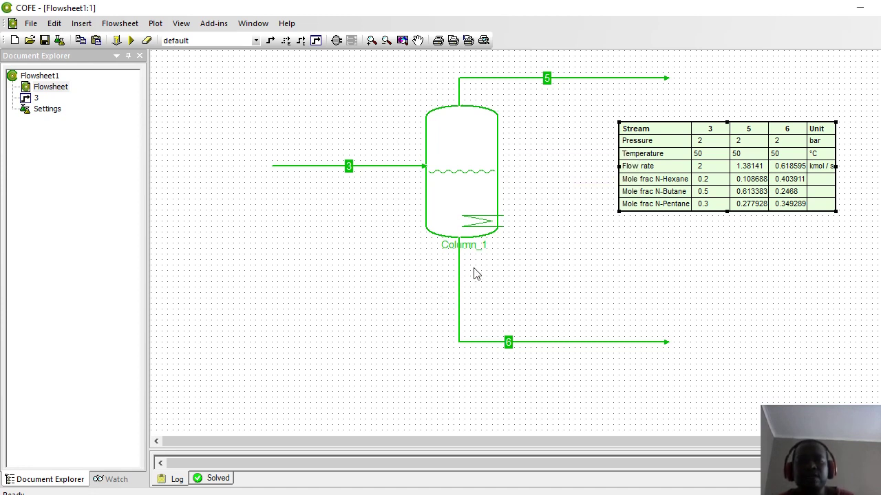
click(324, 239)
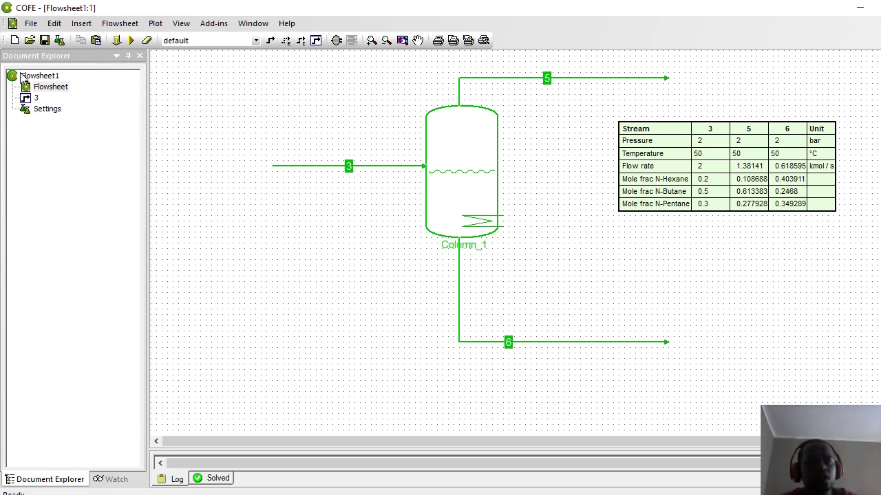
Create a new flowsheet and draw a horizontal material stream in it as the feed
click(14, 41)
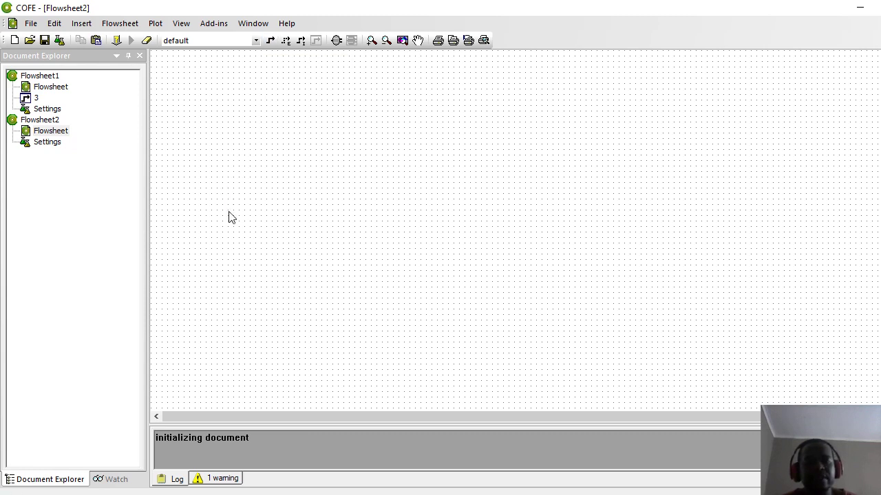
click(269, 44)
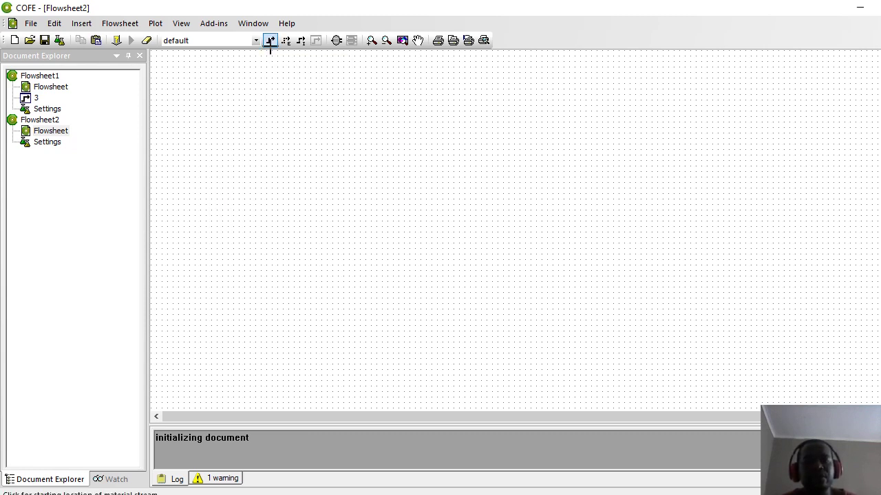
click(211, 204)
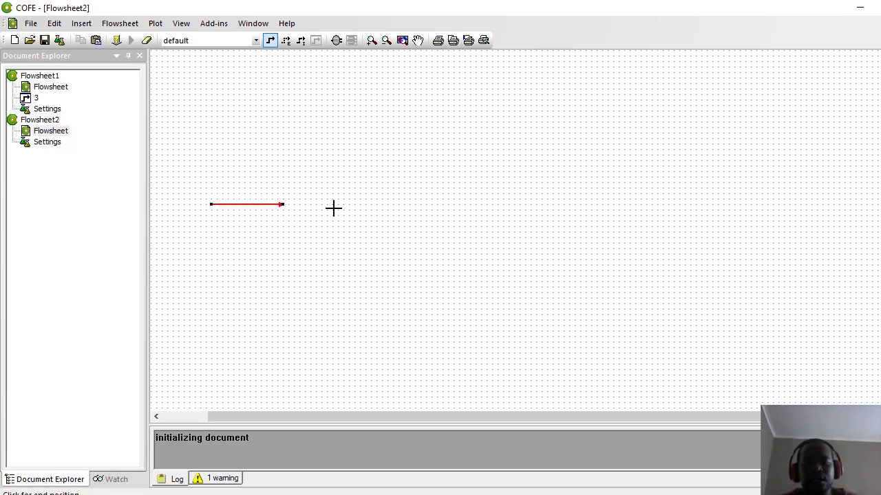
click(391, 204)
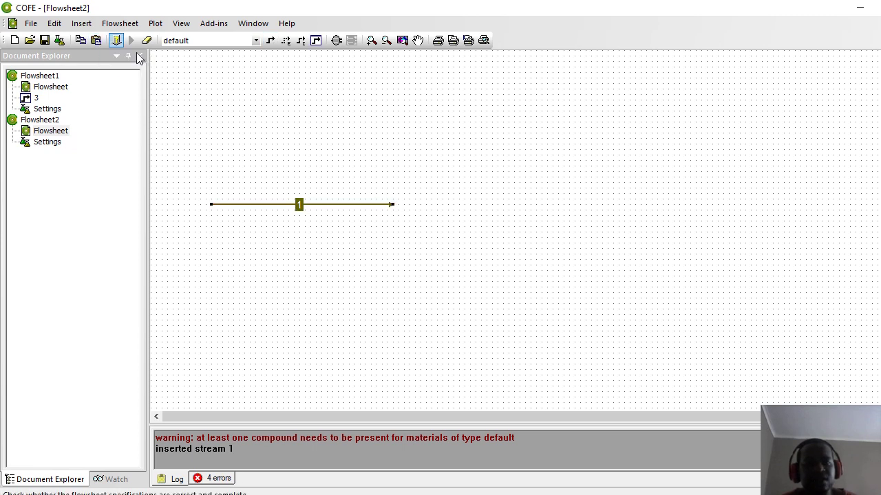
Insert a Flash separator unit just beyond the feed stream's arrowhead and enlarge it
click(337, 42)
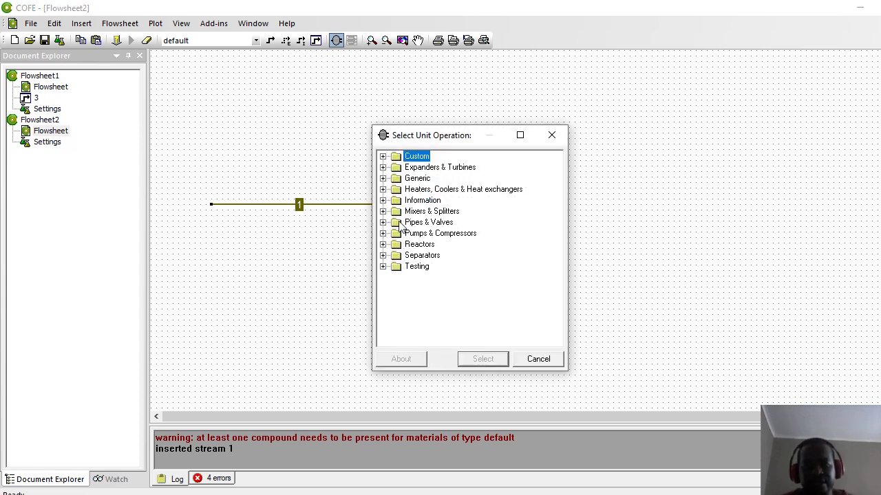
click(383, 256)
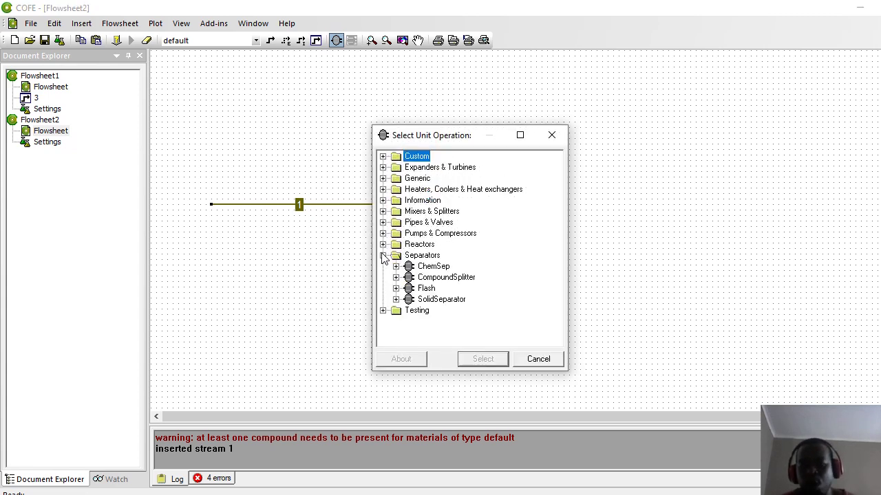
click(431, 290)
click(485, 361)
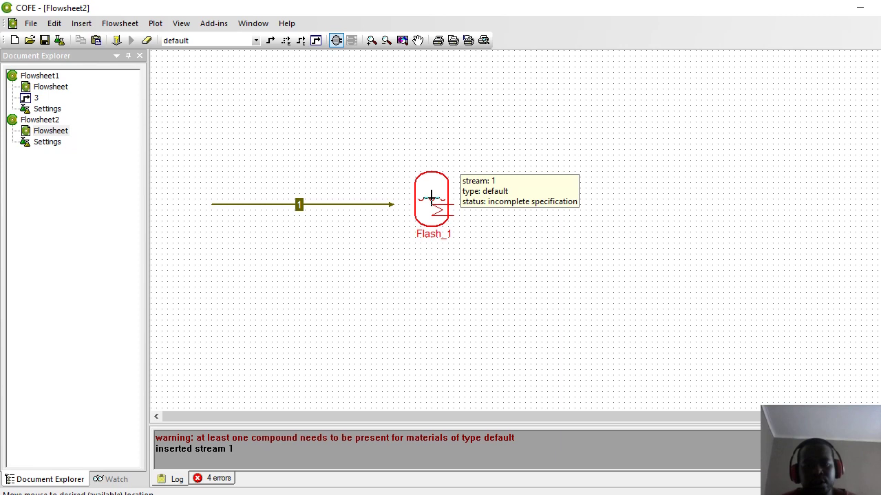
click(431, 199)
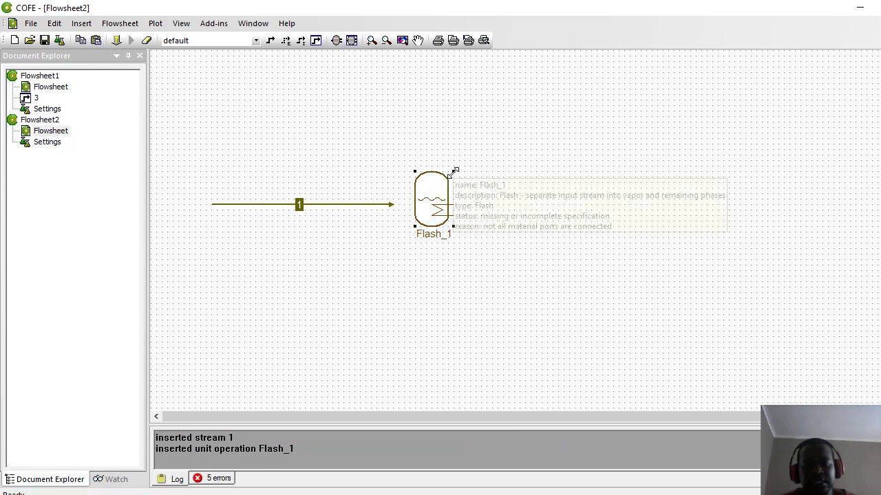
drag(454, 170, 480, 132)
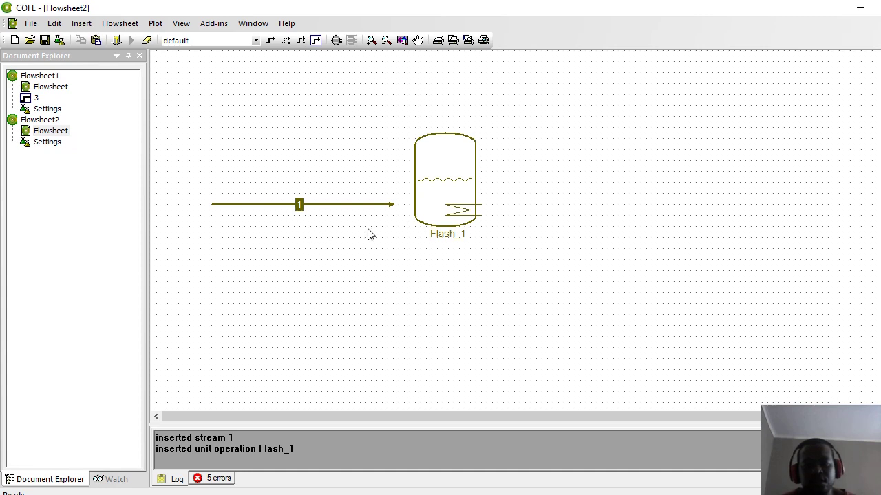
Lower the flash drum to line up with the feed stream and connect stream 1 to its inlet
click(466, 198)
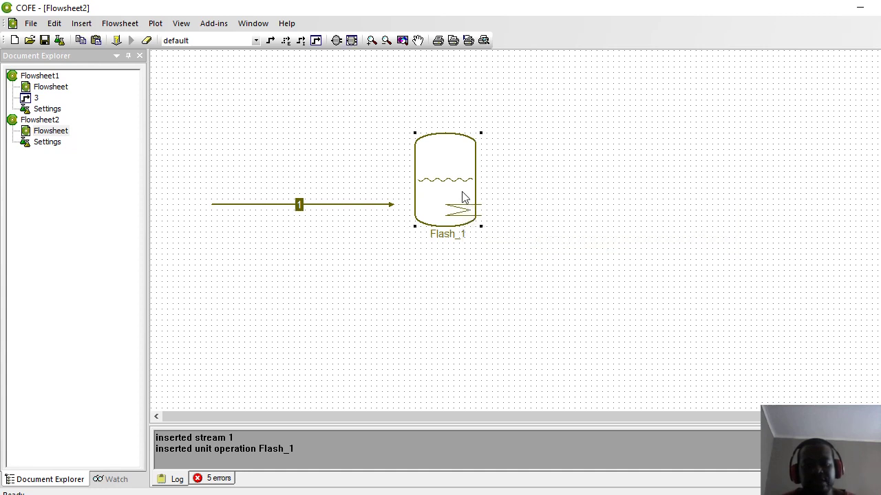
double_click(465, 226)
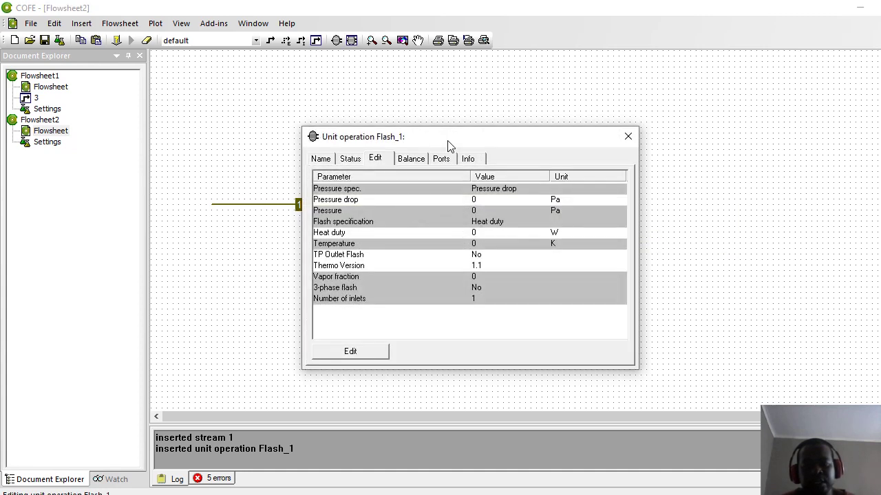
click(628, 137)
drag(456, 146, 453, 164)
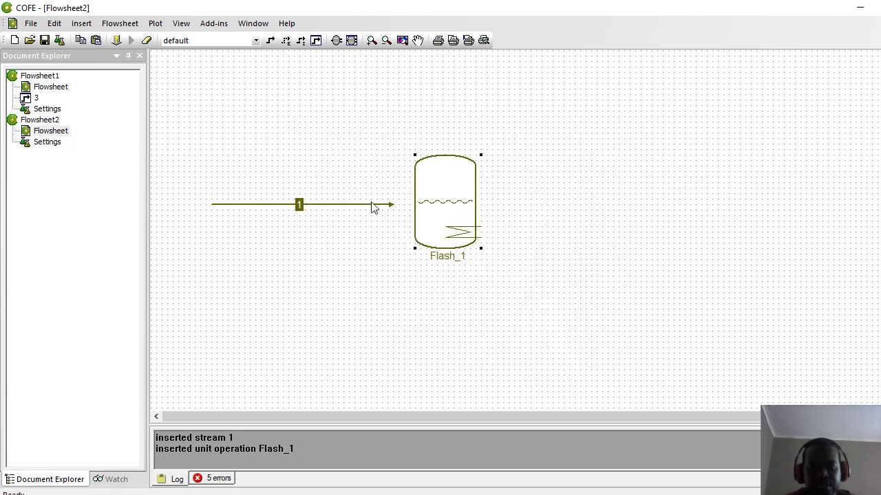
drag(393, 205, 416, 205)
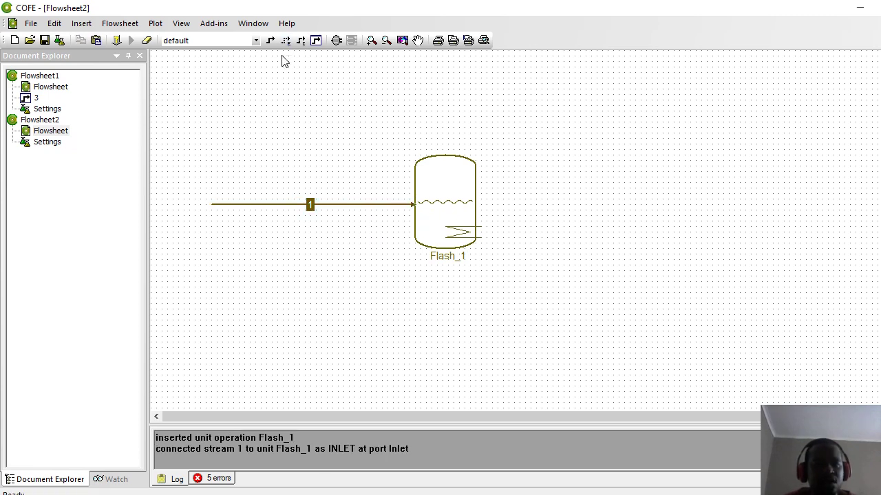
Draw an outlet stream from the top of the flash drum, up and across, and connect it to the Vapor port
click(270, 40)
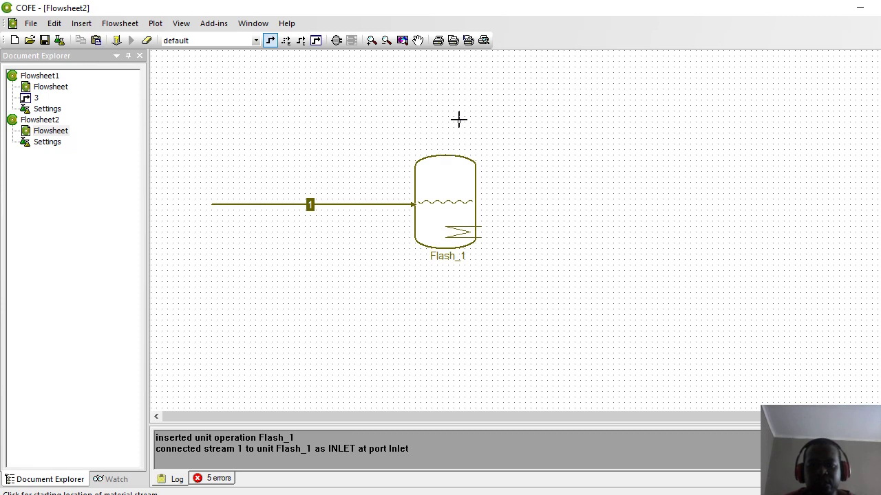
click(447, 152)
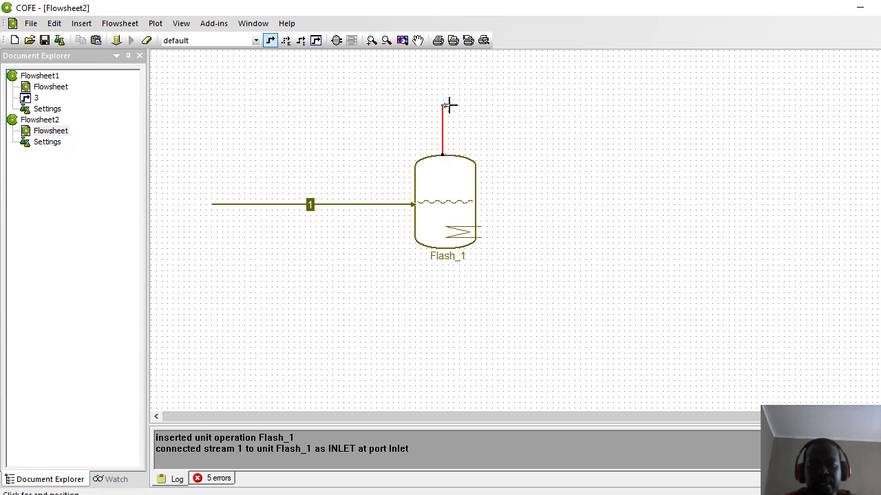
click(570, 89)
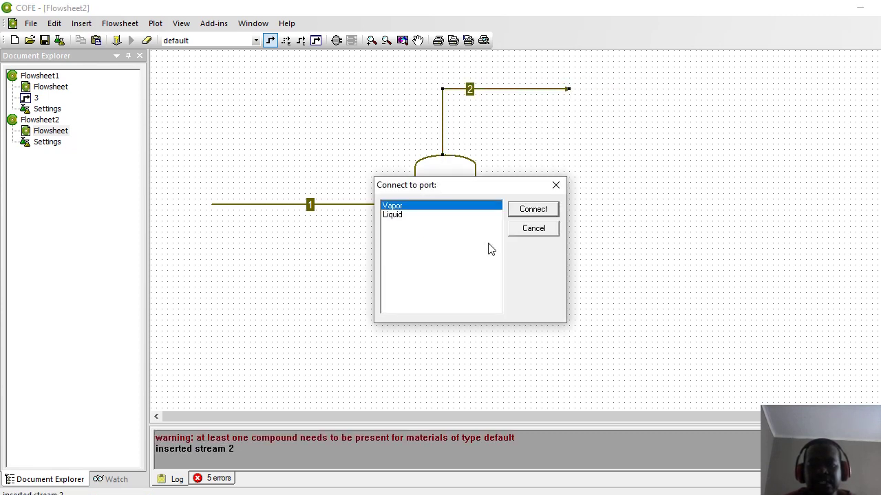
click(516, 209)
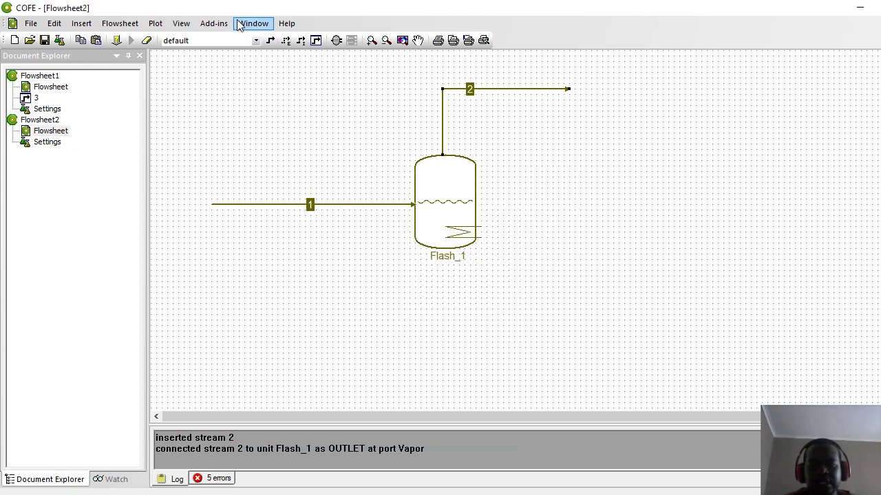
Draw the liquid outlet stream from the base of the flash drum, down and across
click(269, 40)
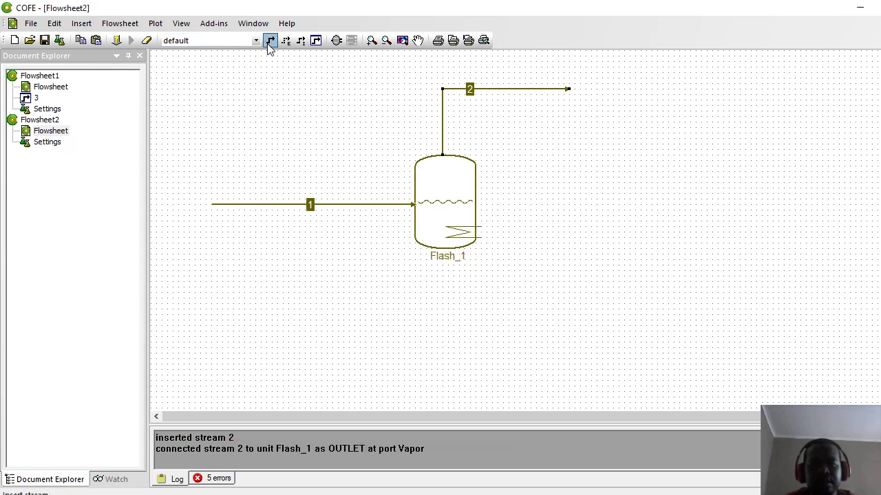
click(444, 249)
click(607, 342)
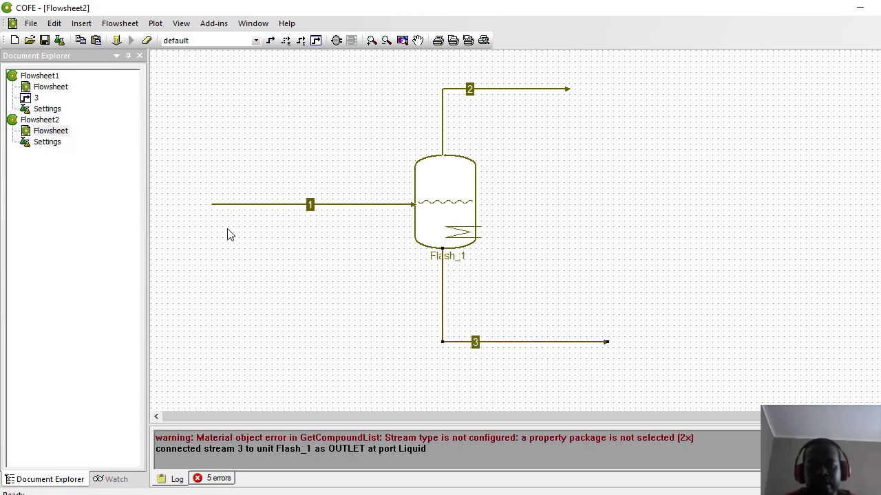
Start defining a new TEA (CAPE-OPEN 1.1) property package for the flowsheet
click(60, 41)
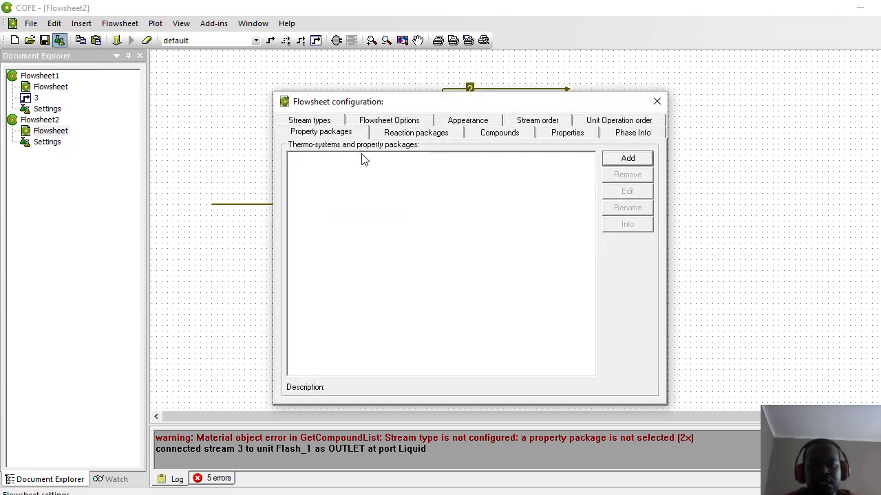
click(629, 159)
click(443, 198)
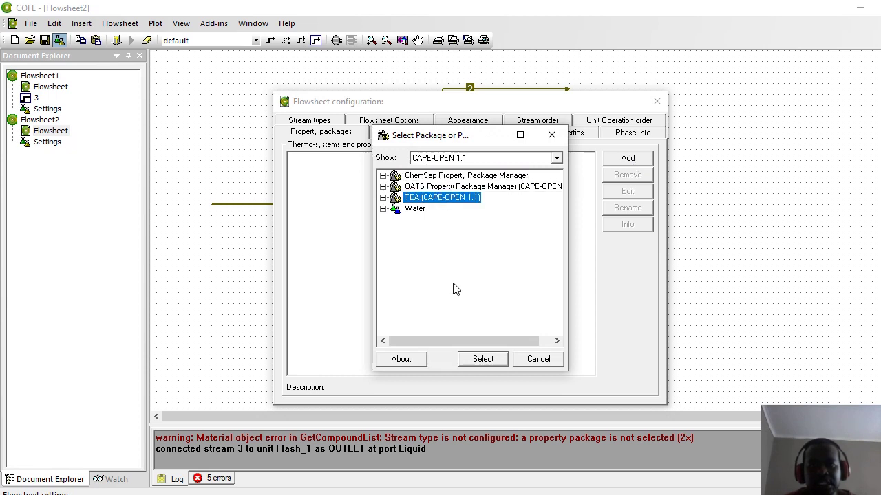
click(482, 359)
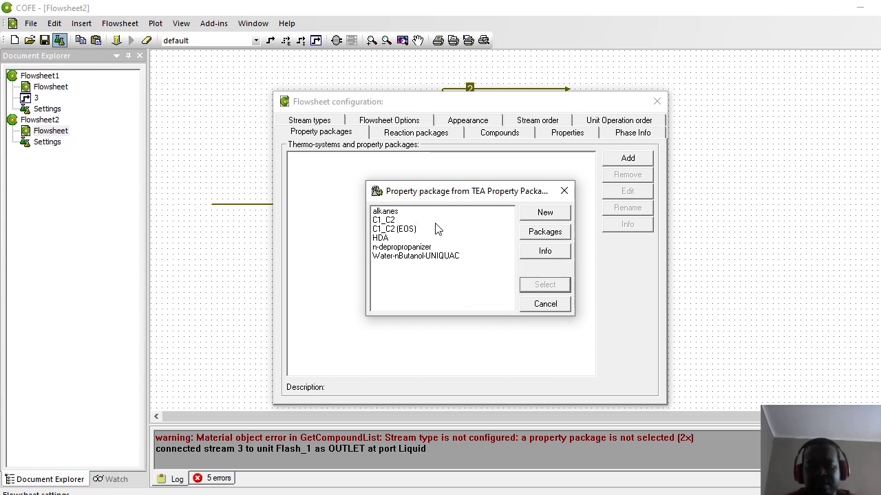
click(541, 216)
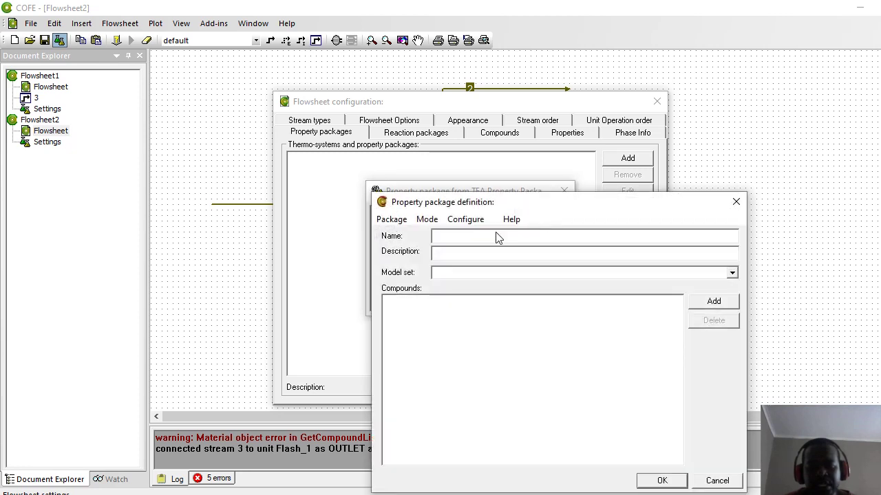
Name the package Example 2020, describe it as "Sperate N-Hexane Uiing VL" and choose the Peng Robinson model set
text(Example 2020)
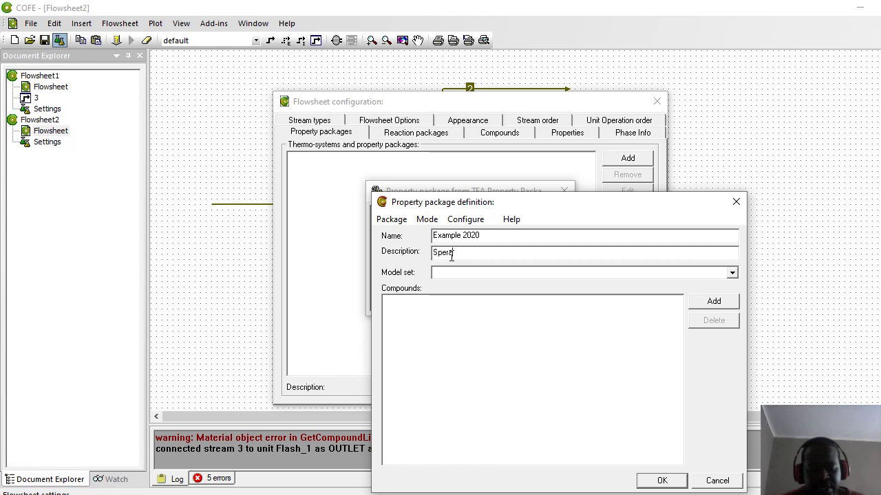
key(BackSpace)
text(e)
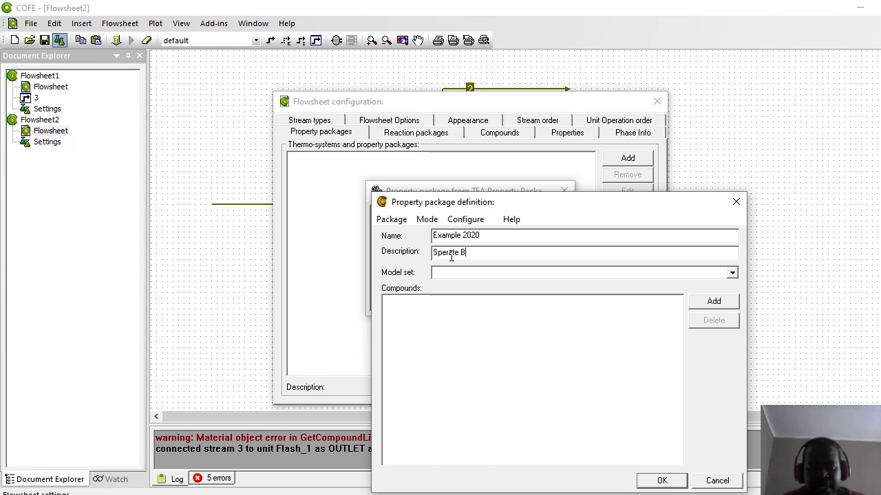
text( N-He)
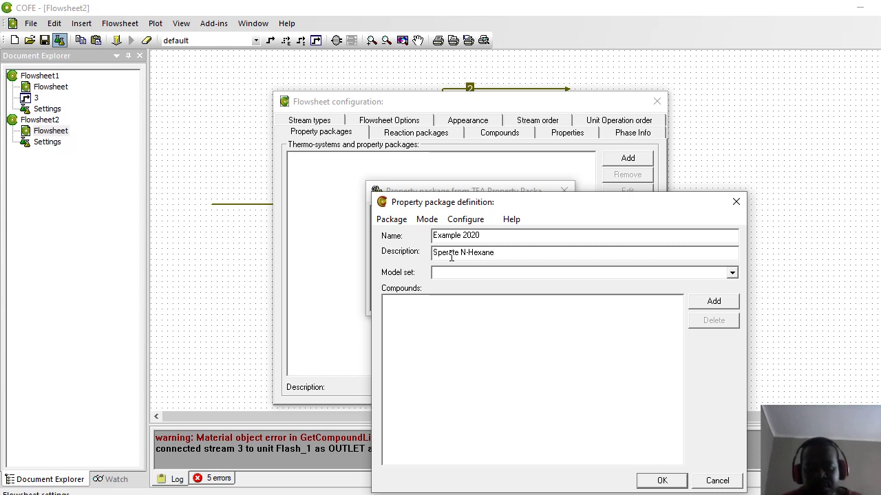
text(xane US)
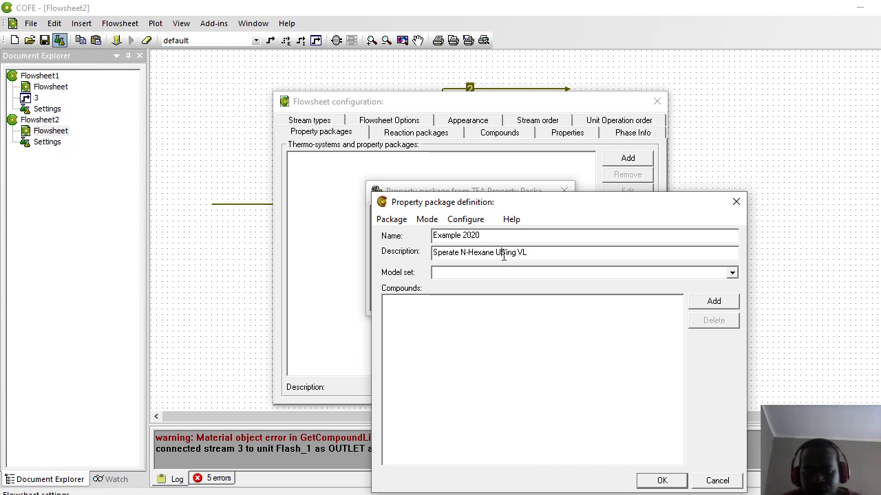
click(507, 253)
key(BackSpace)
text(s)
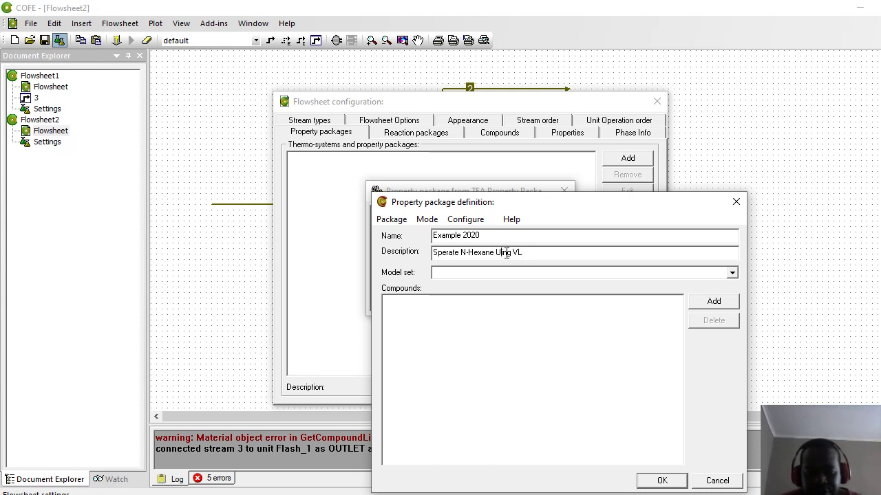
click(731, 274)
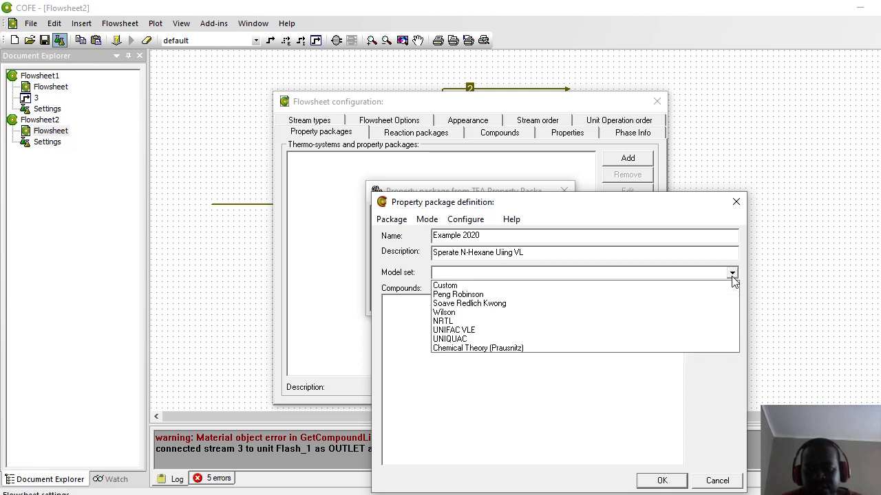
click(487, 295)
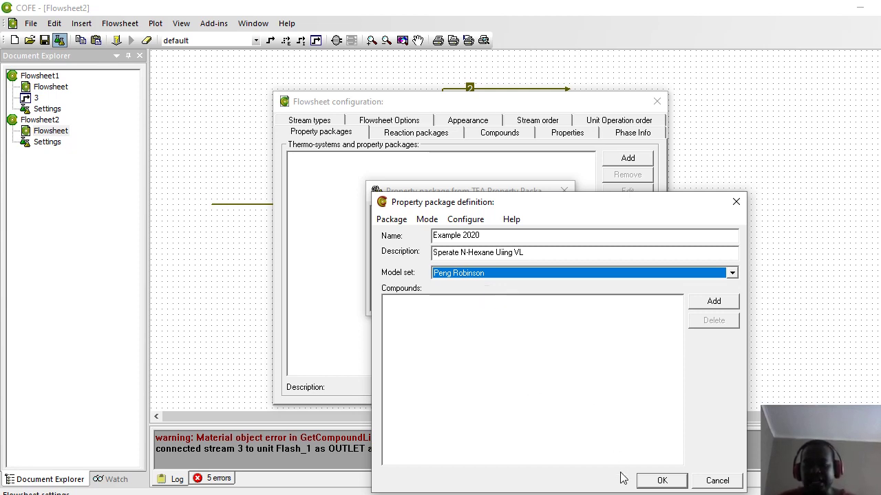
Add the compounds N-butane, N-hexane and N-pentane to the property package
click(702, 304)
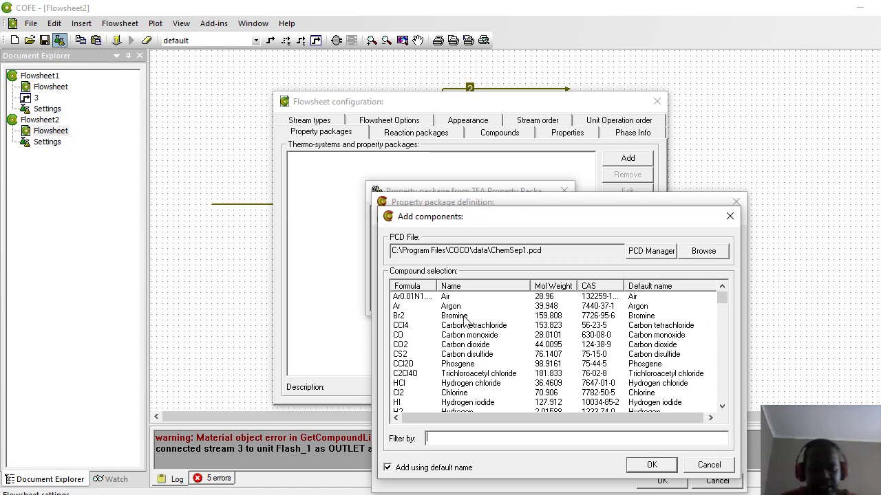
text(N-Butane)
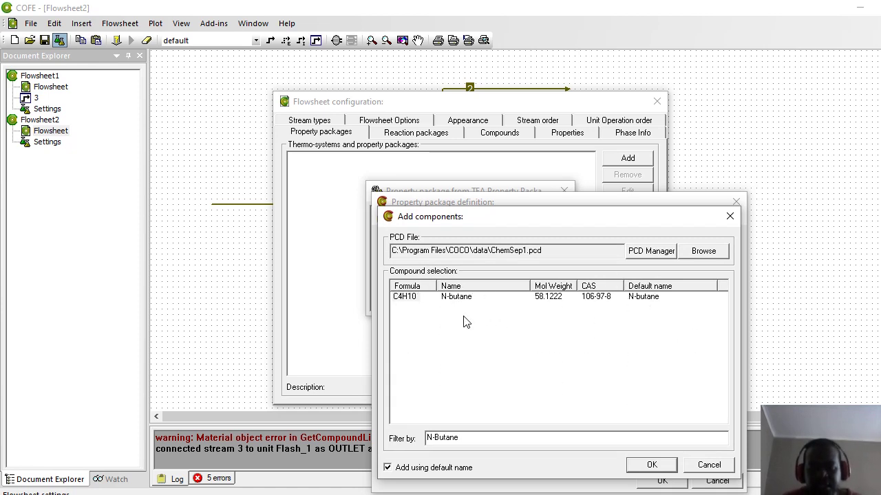
key(Return)
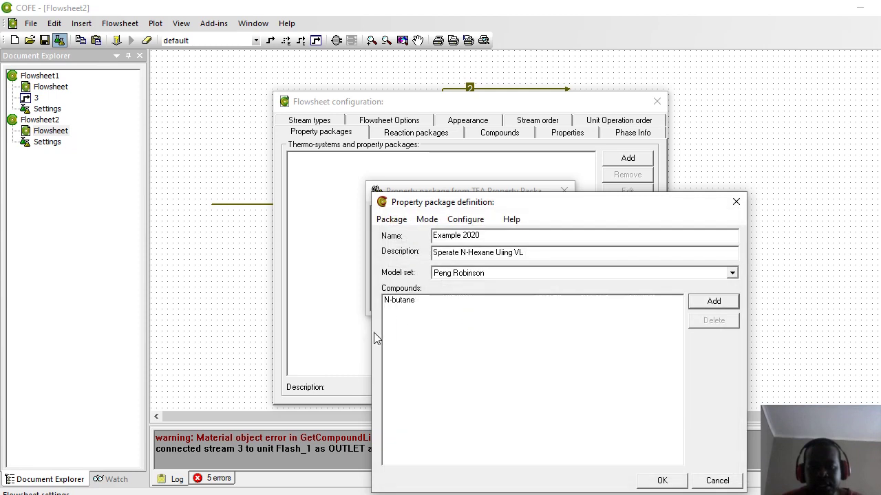
click(709, 303)
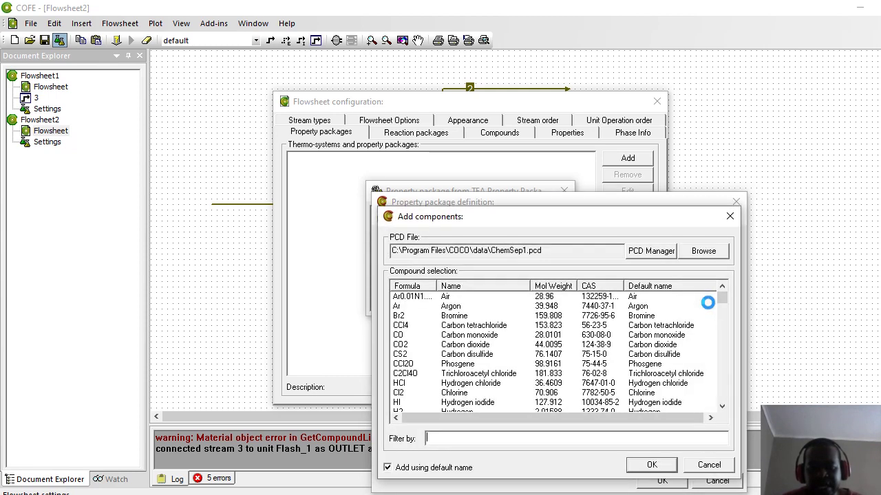
text(N-Hexane)
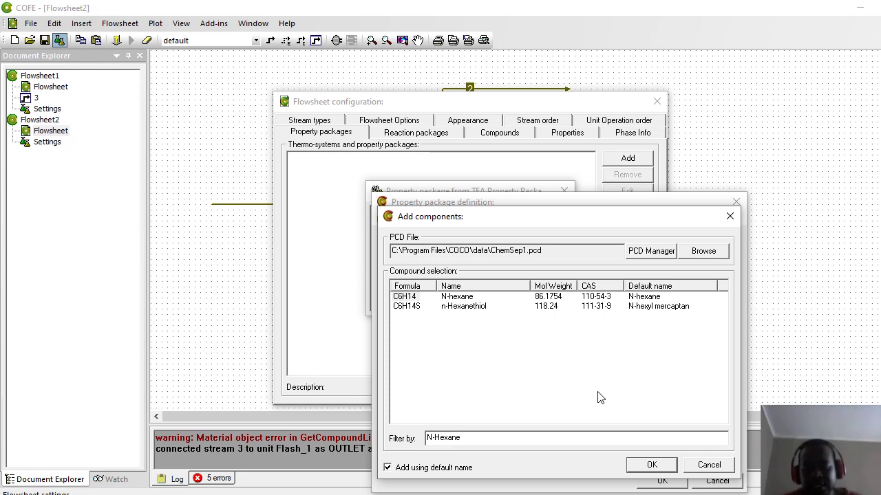
key(Return)
click(699, 304)
text(N-)
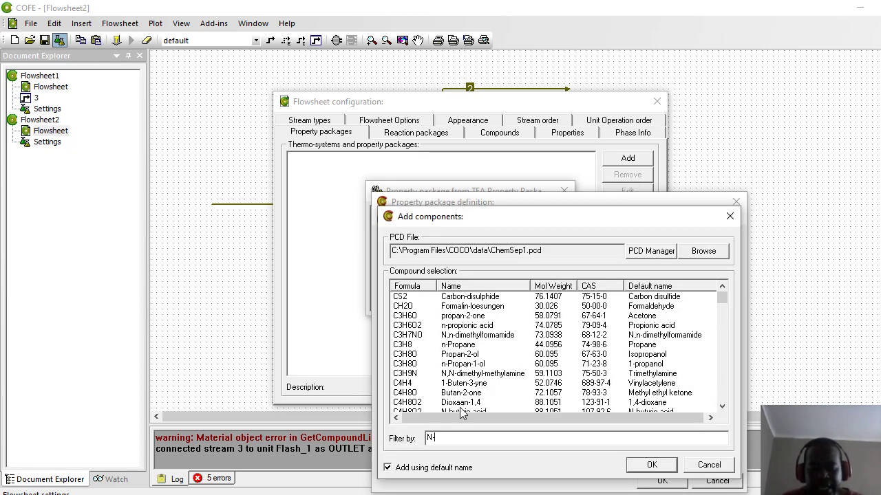
text(Pentane)
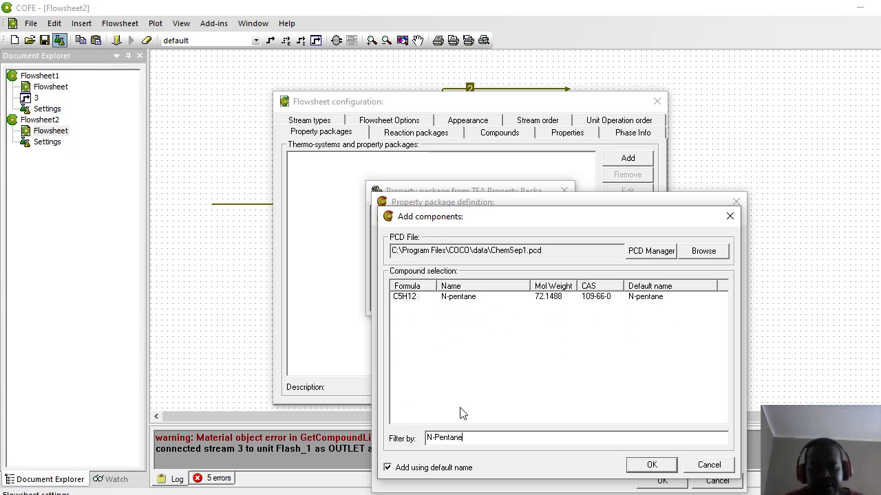
key(Return)
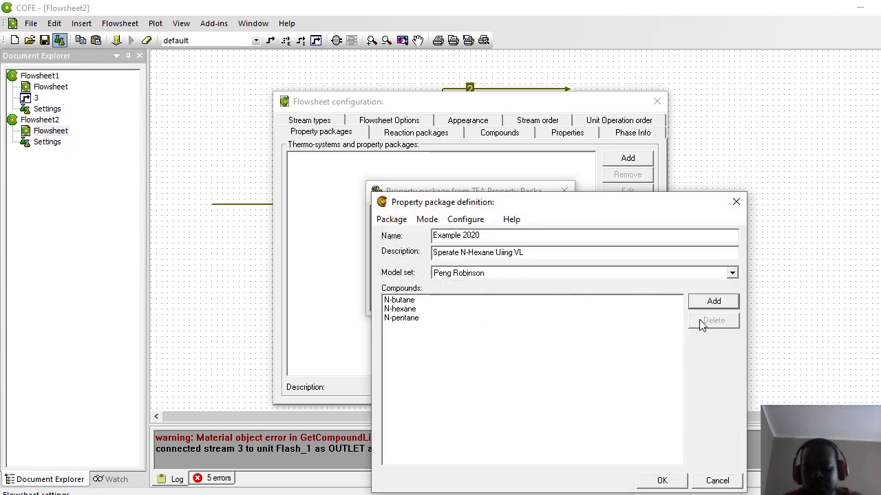
Accept the property package definition, assign it to the default stream type and close the flowsheet configuration
click(661, 481)
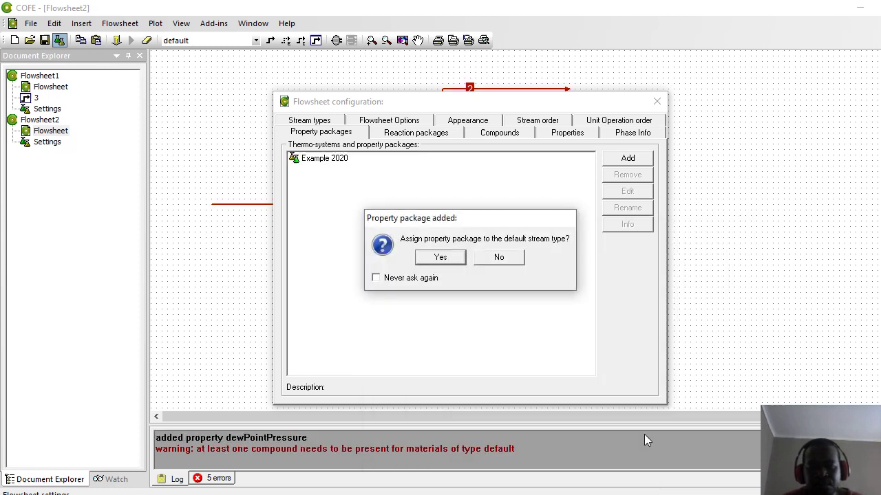
click(433, 258)
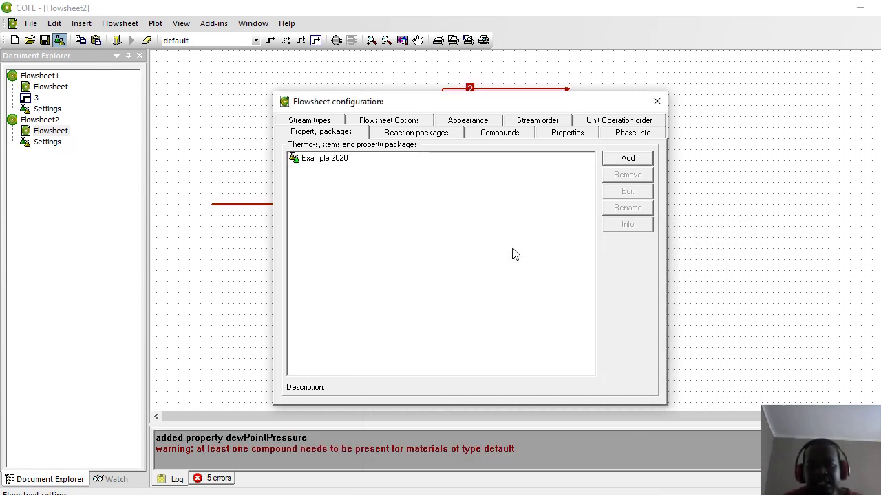
click(655, 103)
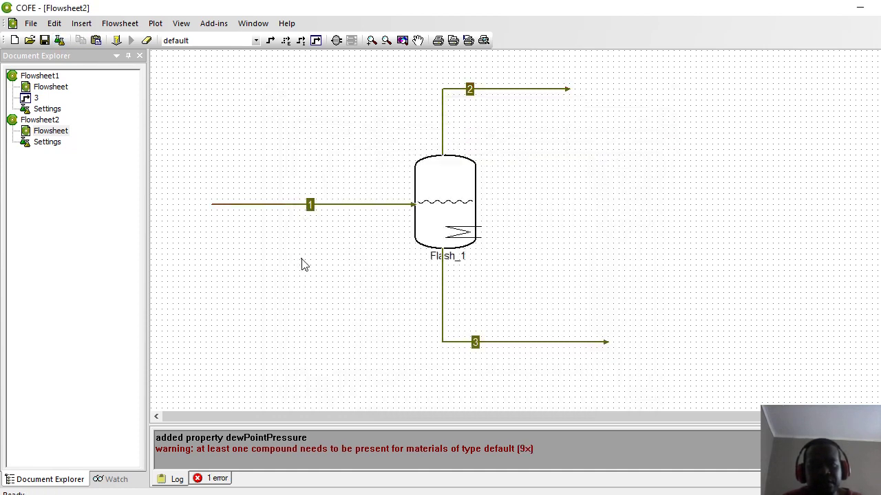
Open the data of feed stream 1 and change its pressure unit to bar
click(281, 209)
double_click(280, 205)
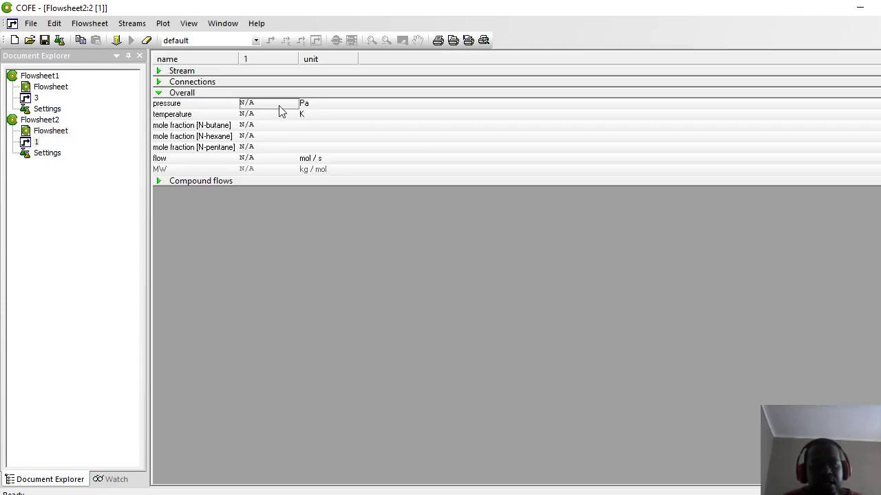
click(307, 106)
click(306, 110)
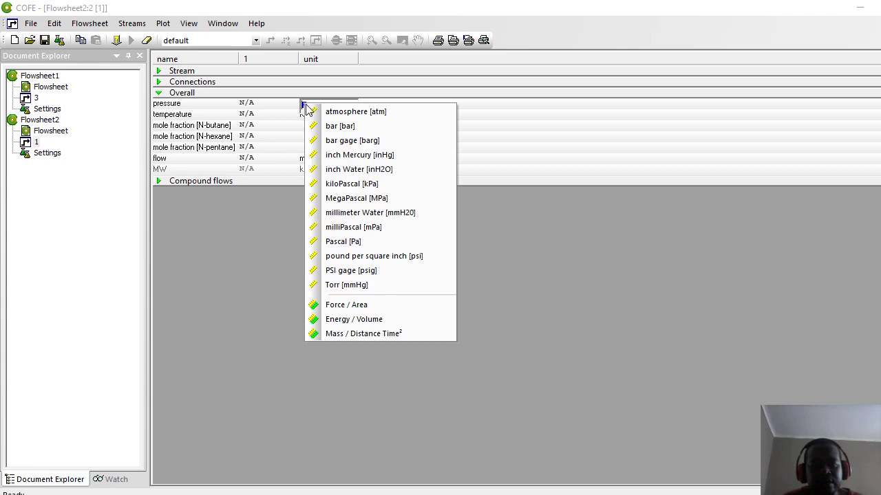
click(327, 124)
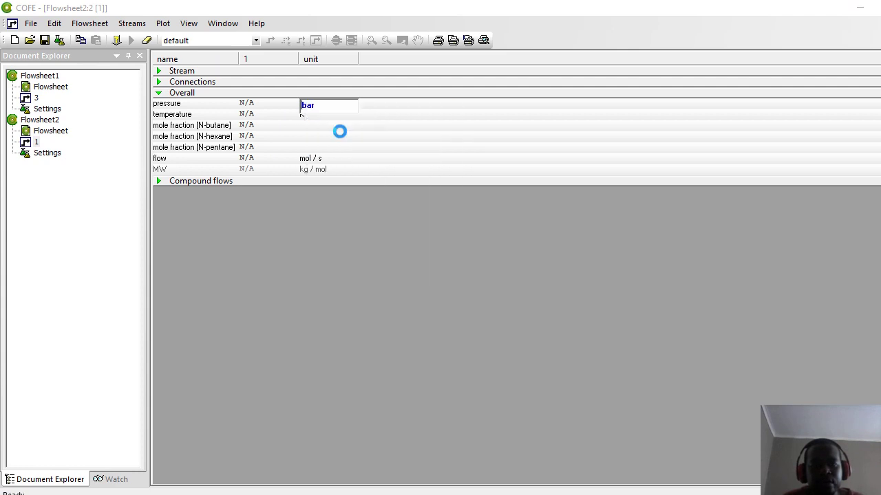
Set stream 1's pressure to 2 bar and its temperature to 323.15 K
click(261, 105)
text(2)
key(Return)
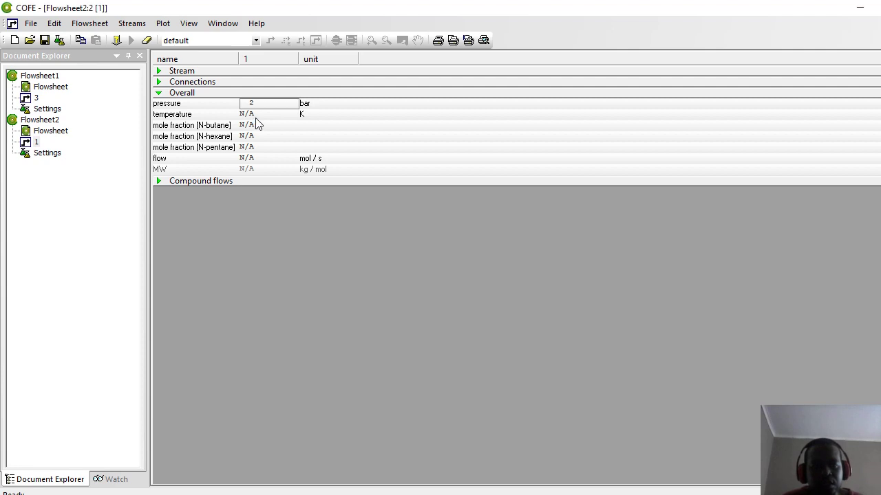
click(255, 118)
text(323.15)
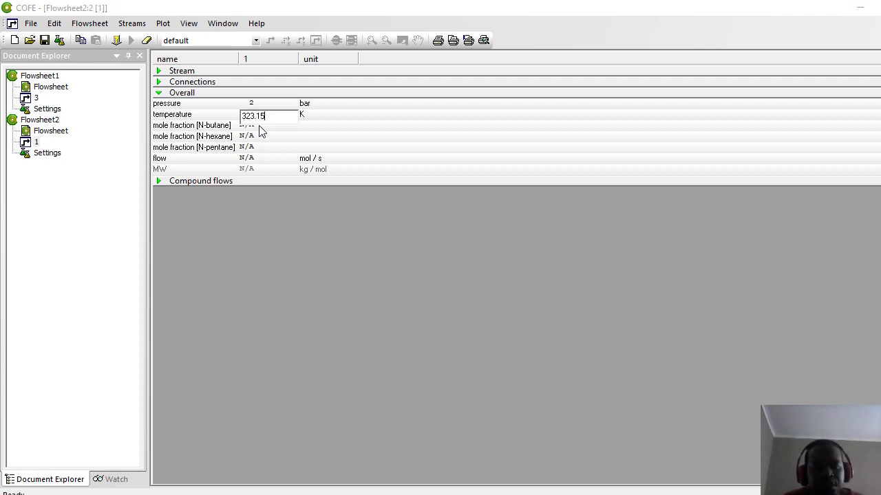
key(Return)
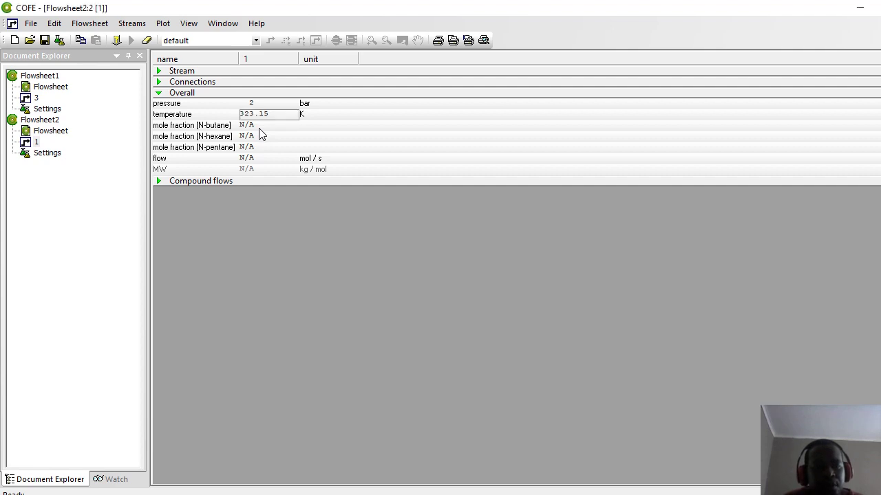
Set stream 1's mole fractions to 0.5 for N-butane, 0.2 for N-hexane and 0.3 for N-pentane
click(259, 128)
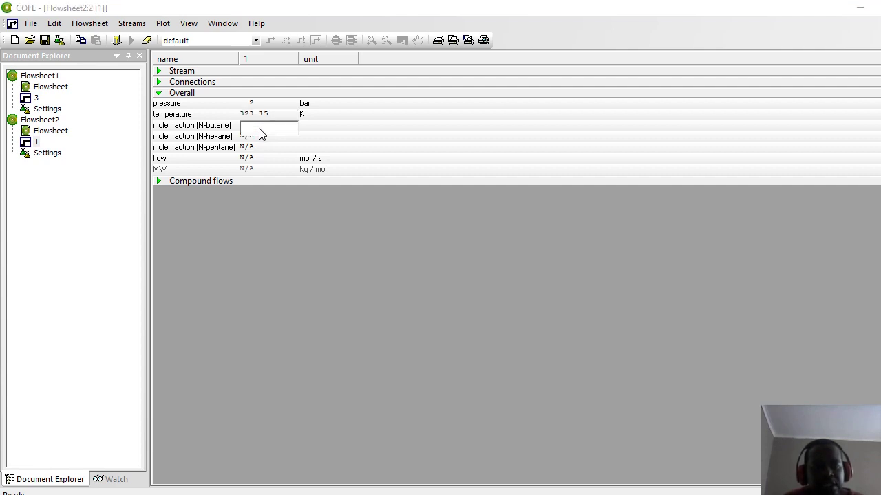
text(0.5)
key(Return)
click(252, 147)
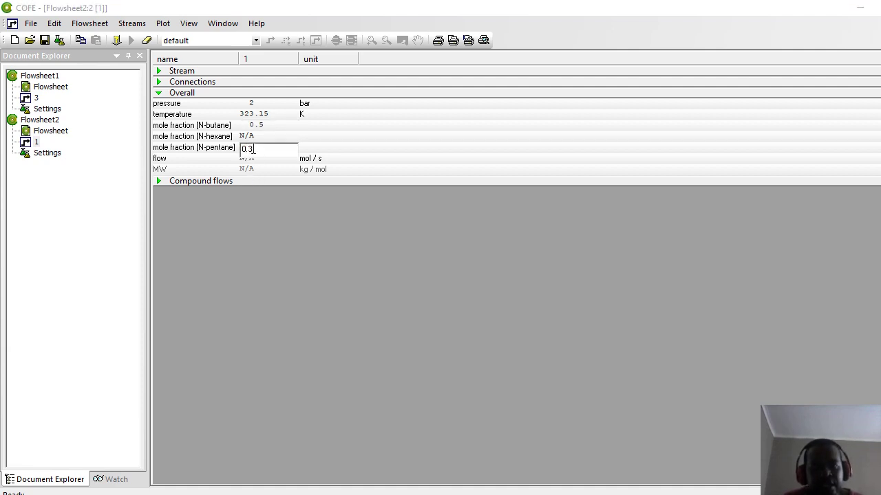
key(Return)
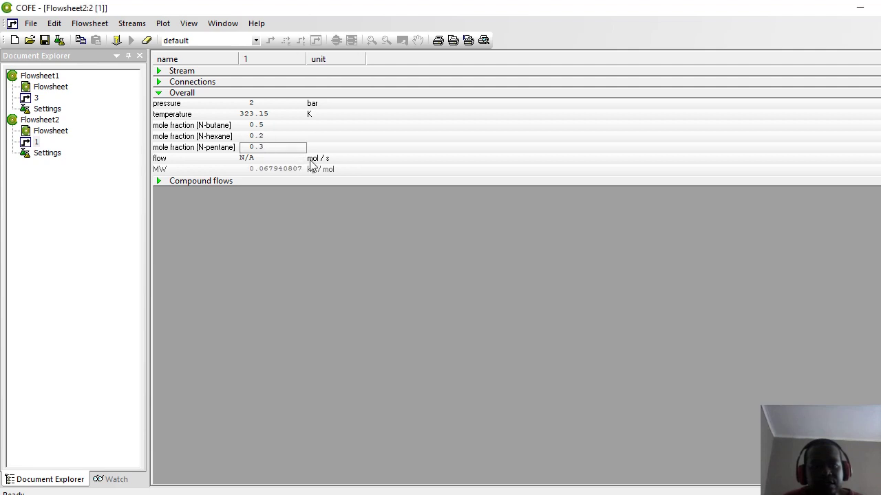
Change stream 1's flow unit to kmol/s and set its flow to 2
click(310, 160)
click(314, 163)
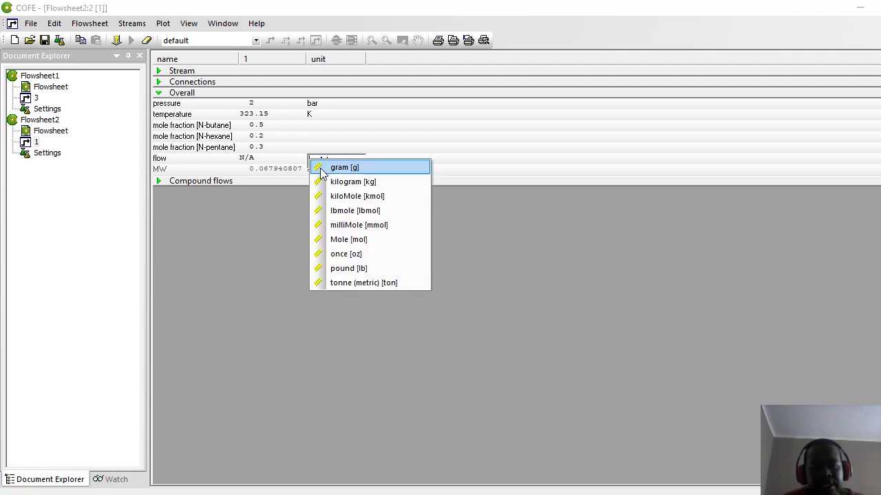
click(343, 195)
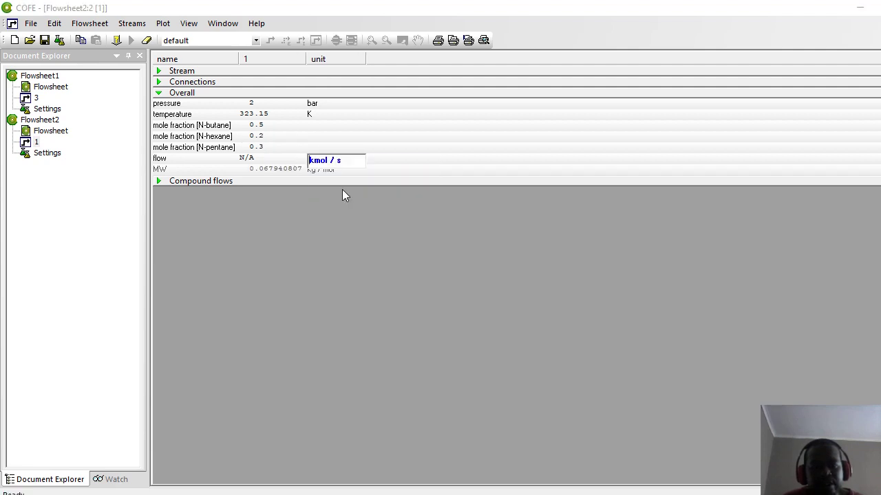
click(251, 163)
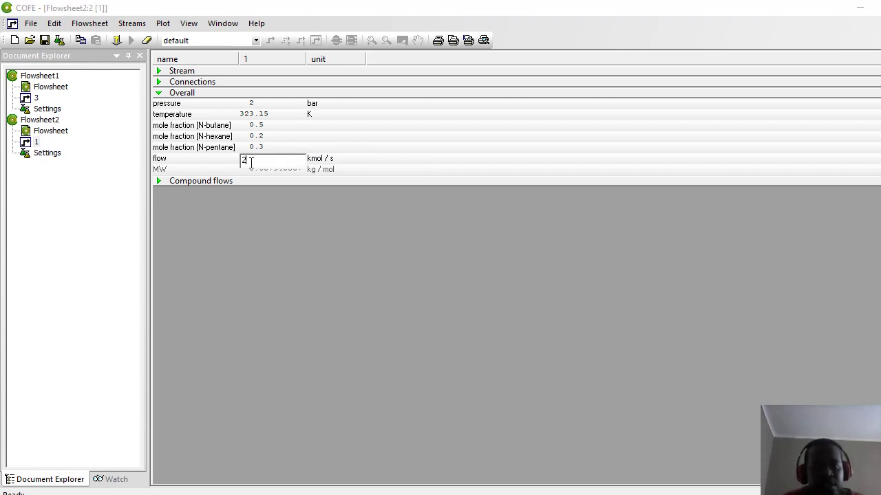
text(2)
key(Return)
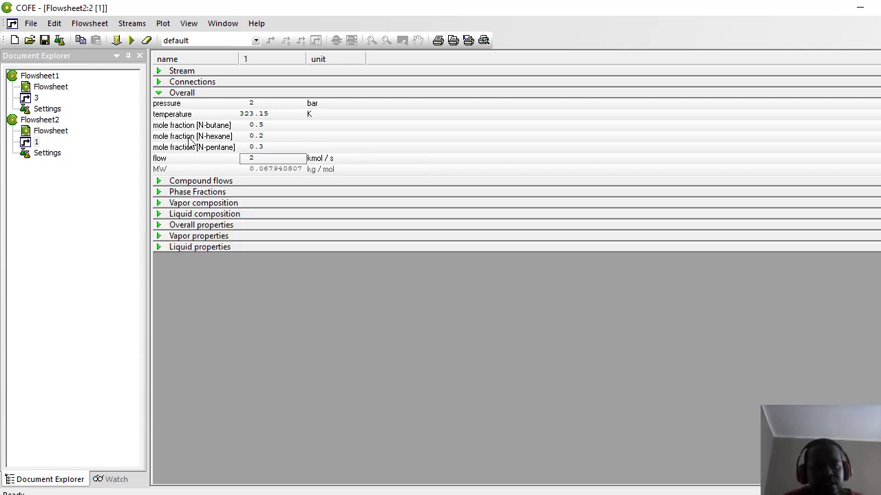
Return to the Flowsheet2 diagram, open the specifications of Flash_1 and set its pressure drop to 0 Pa
double_click(54, 134)
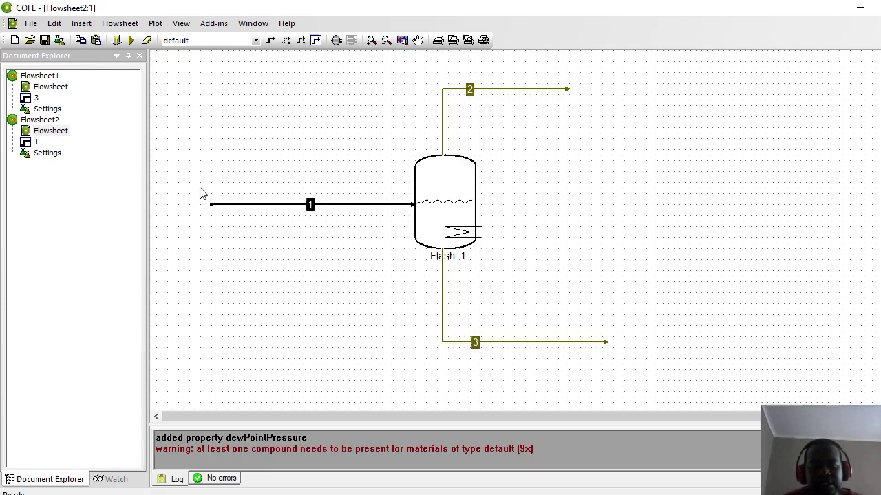
click(443, 195)
double_click(442, 194)
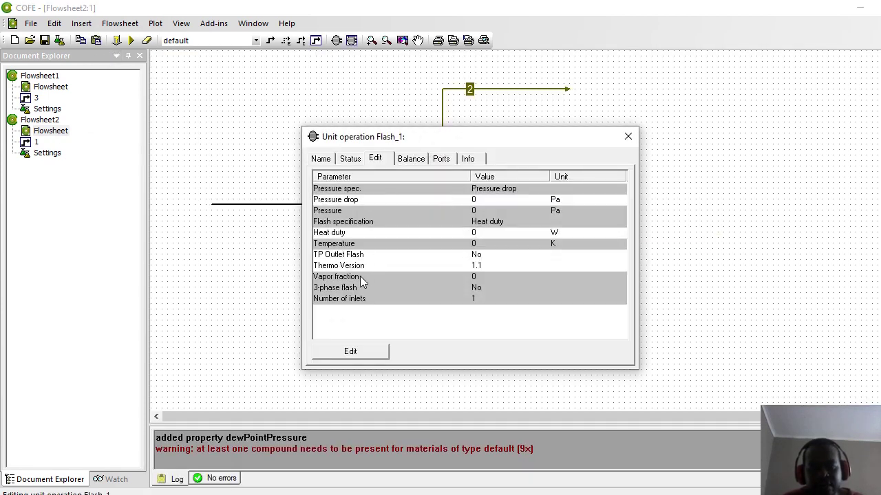
click(350, 352)
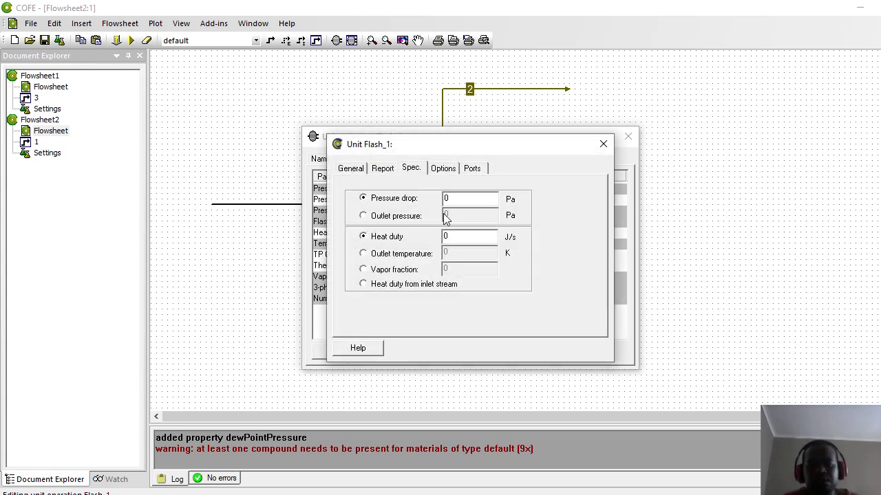
text(1)
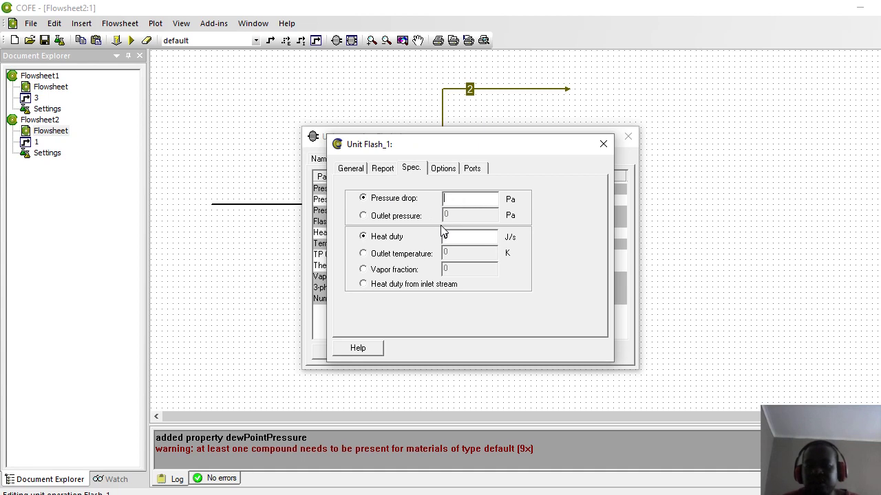
text(0)
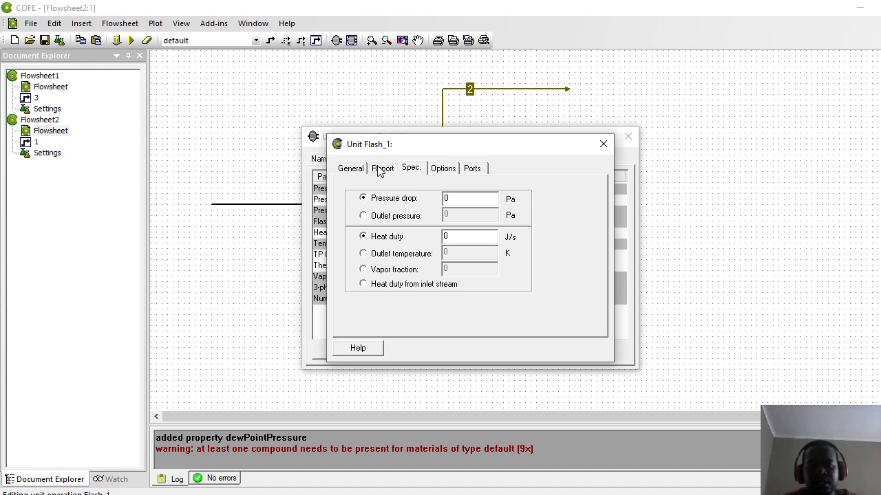
Check the report, general settings and options of Flash_1, leave them as they are and close the unit
click(382, 169)
click(348, 169)
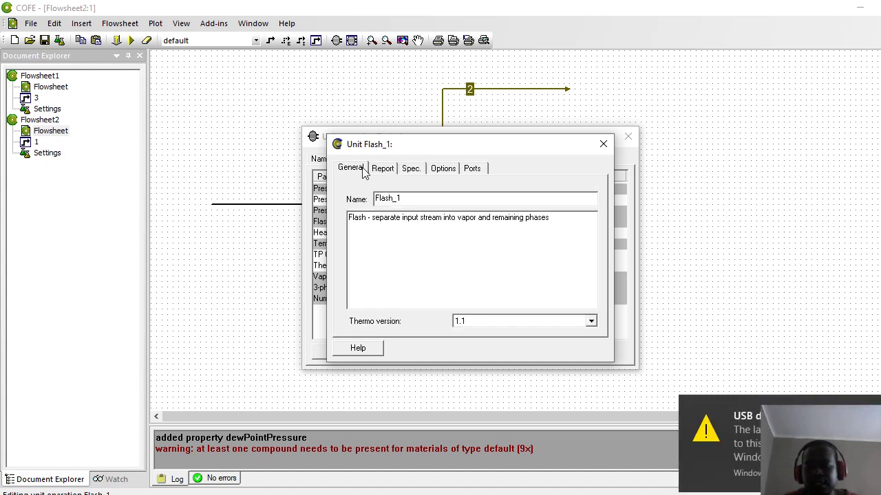
click(443, 170)
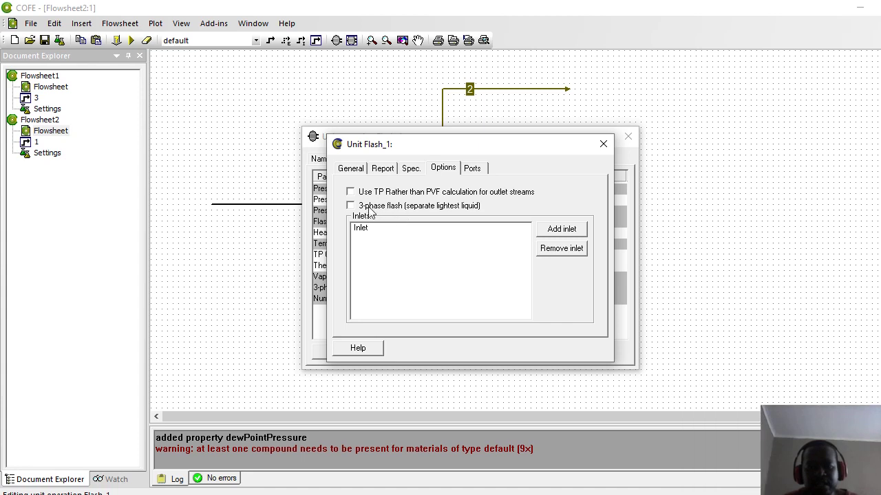
click(603, 143)
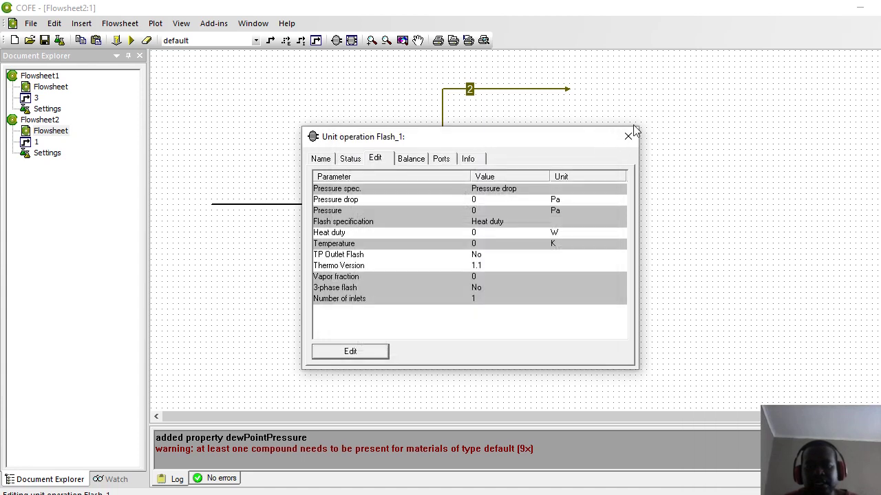
click(628, 135)
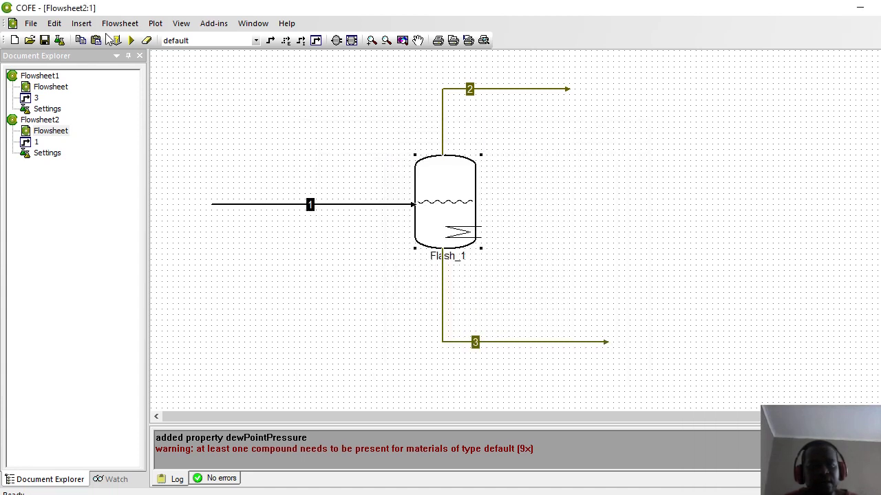
Solve the flowsheet and insert a stream report for streams 1, 2 and 3 beside the flash drum
click(132, 42)
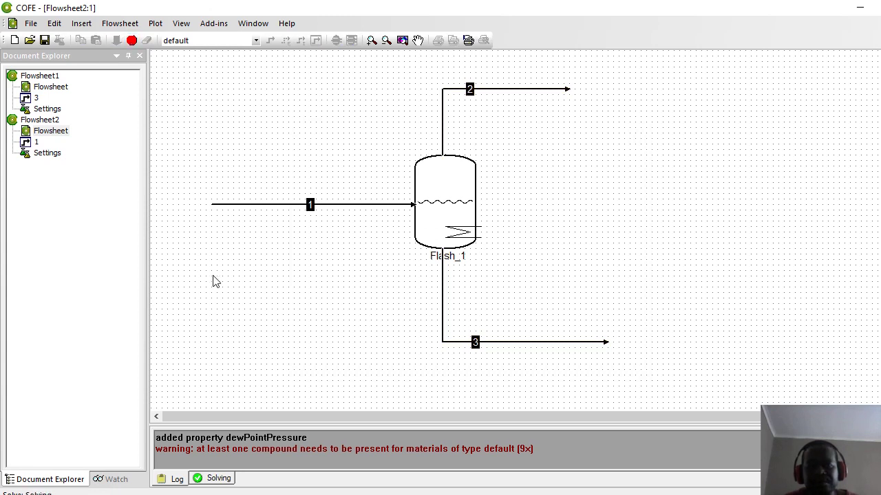
click(81, 24)
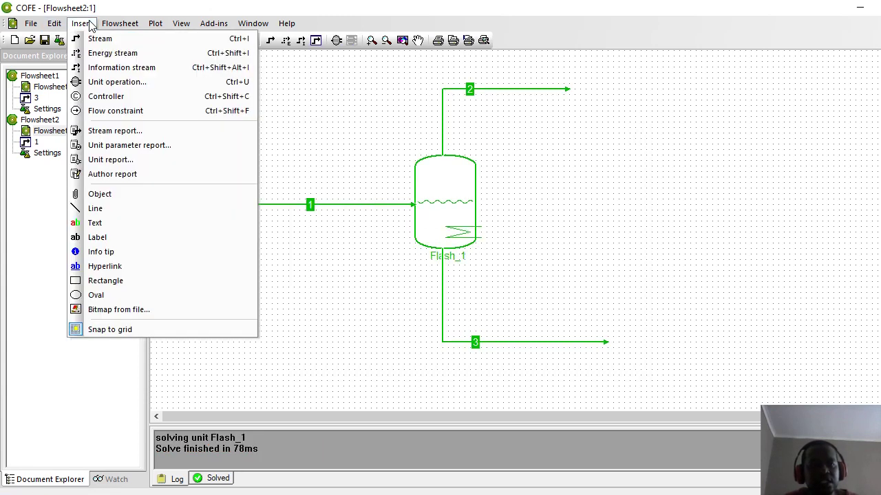
click(107, 131)
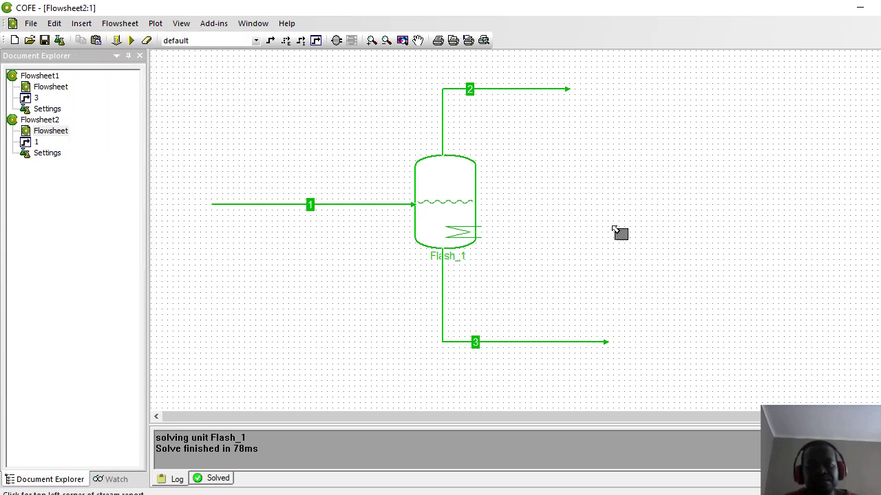
click(642, 116)
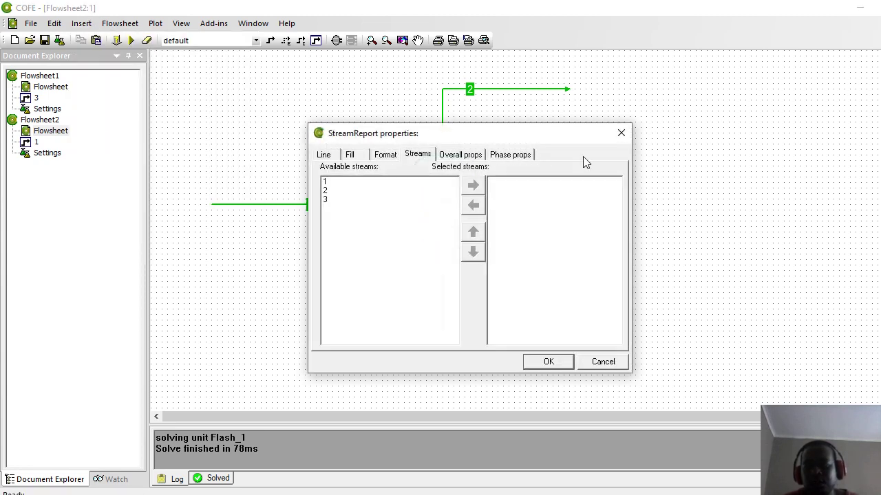
click(323, 182)
key(shift+Down)
key(shift+Down)
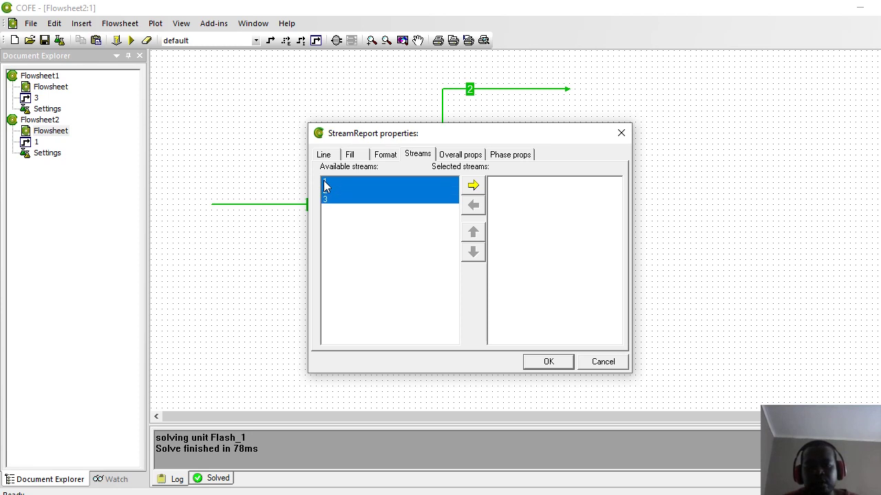
click(473, 185)
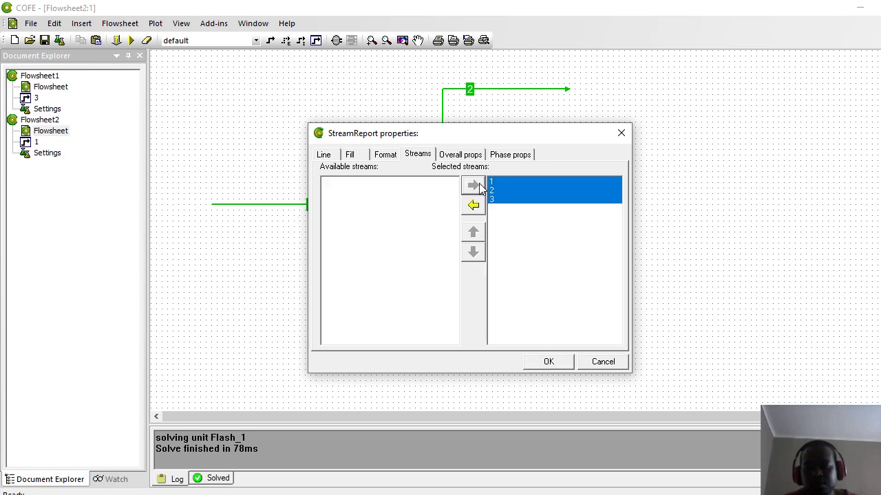
click(548, 362)
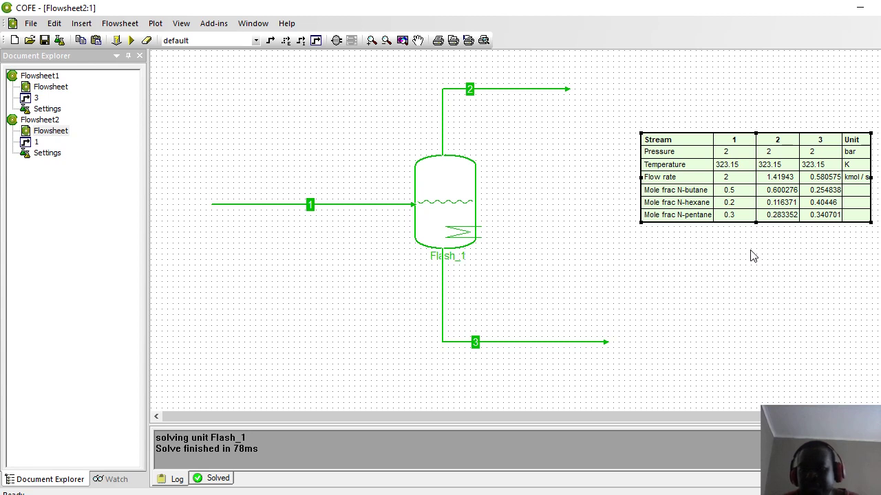
Compare the stream report of Flowsheet1 with the one in Flowsheet2
double_click(50, 91)
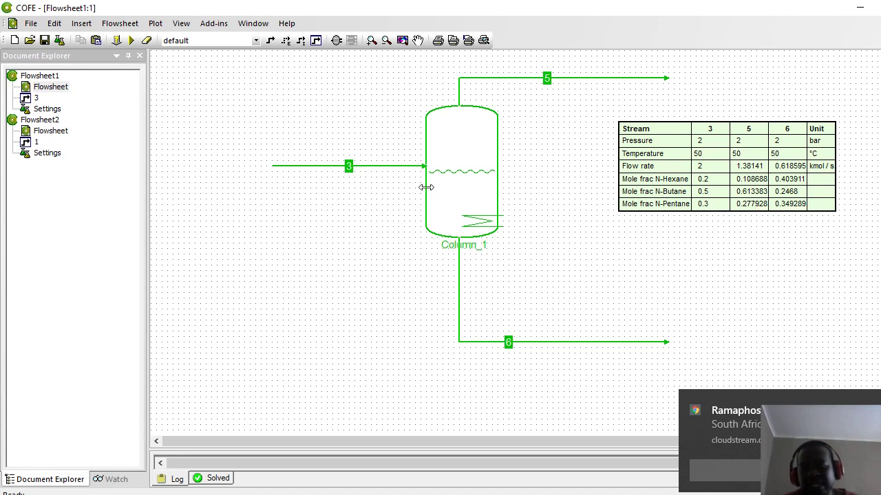
double_click(55, 133)
click(687, 340)
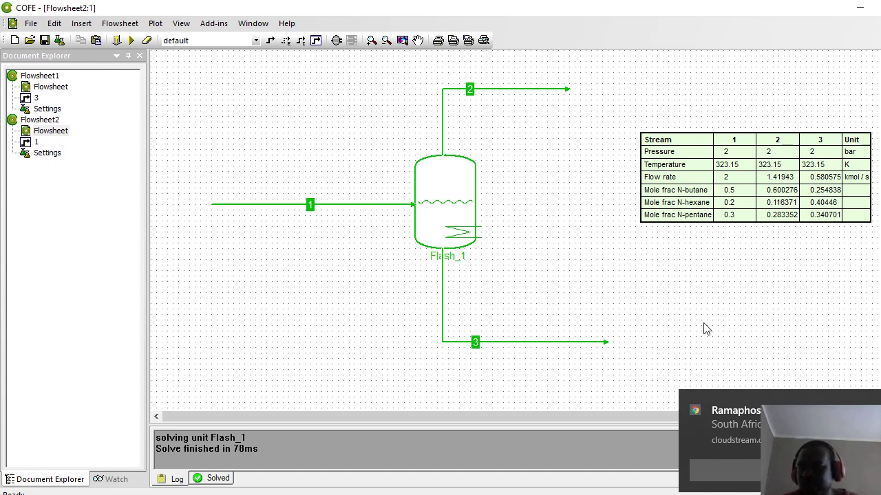
Change the model set of the Example 2020 property package to Soave Redlich Kwong and solve Flowsheet2 again
click(60, 41)
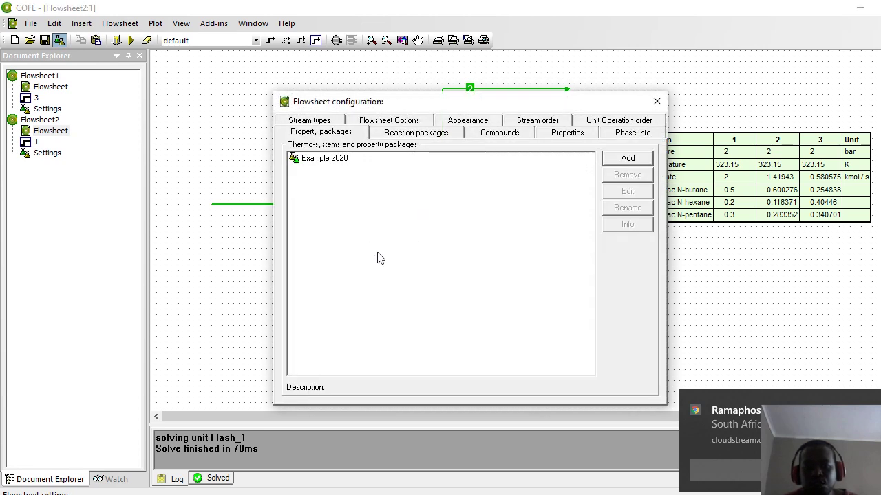
click(329, 160)
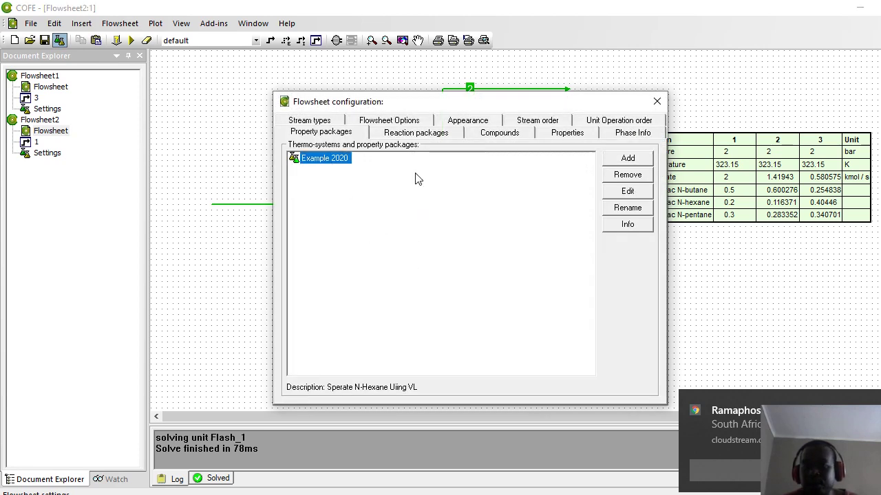
click(620, 192)
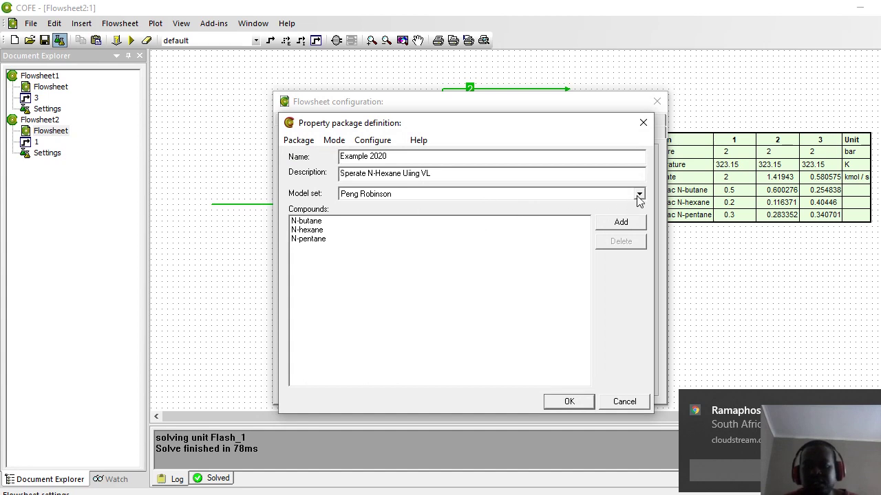
click(639, 195)
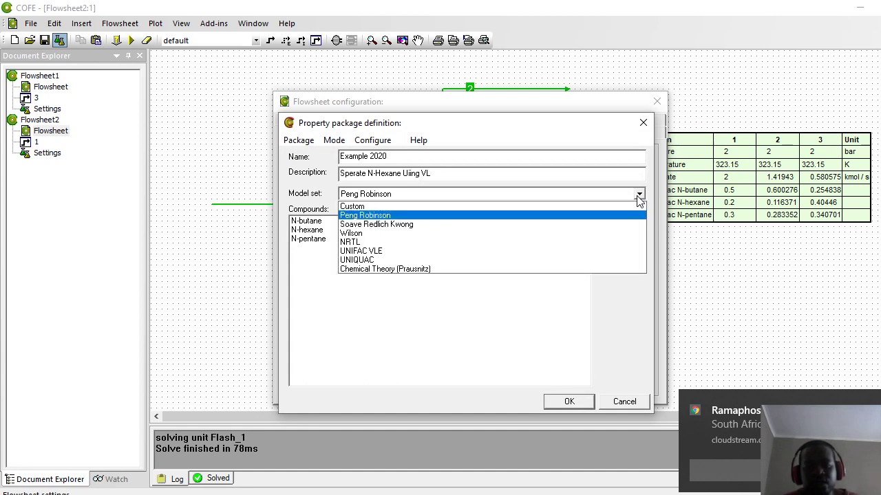
click(446, 227)
click(500, 303)
click(566, 403)
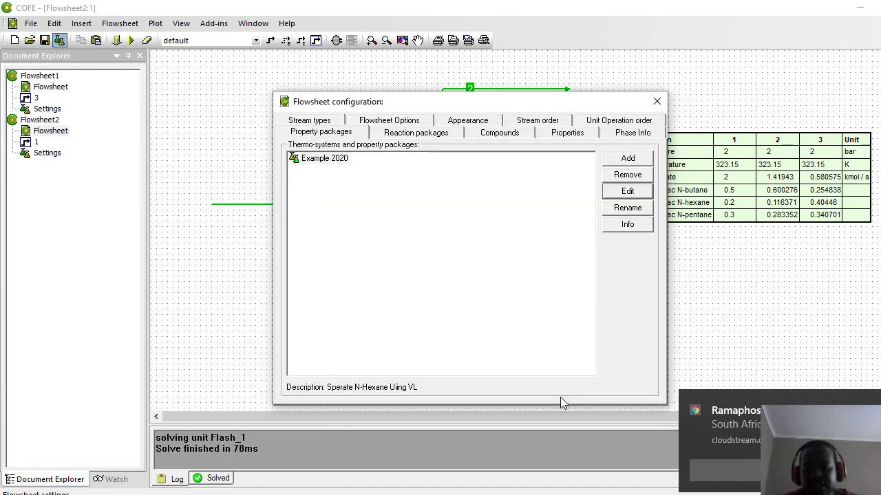
click(657, 101)
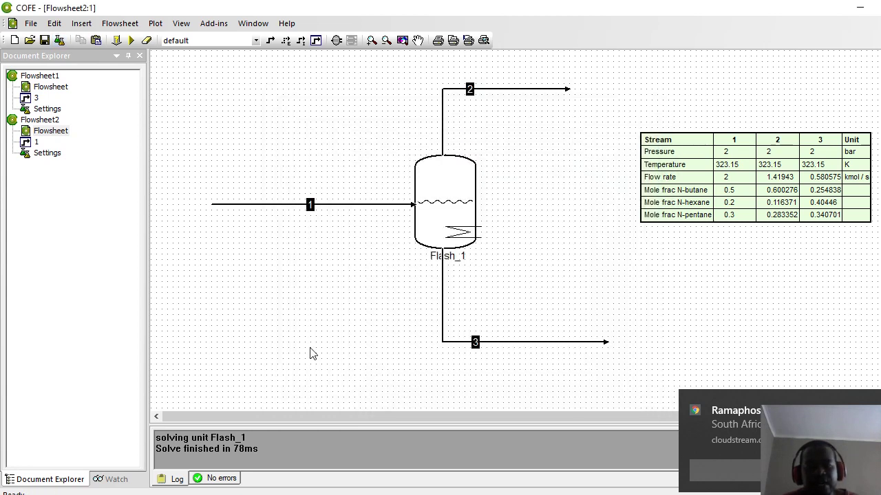
click(131, 41)
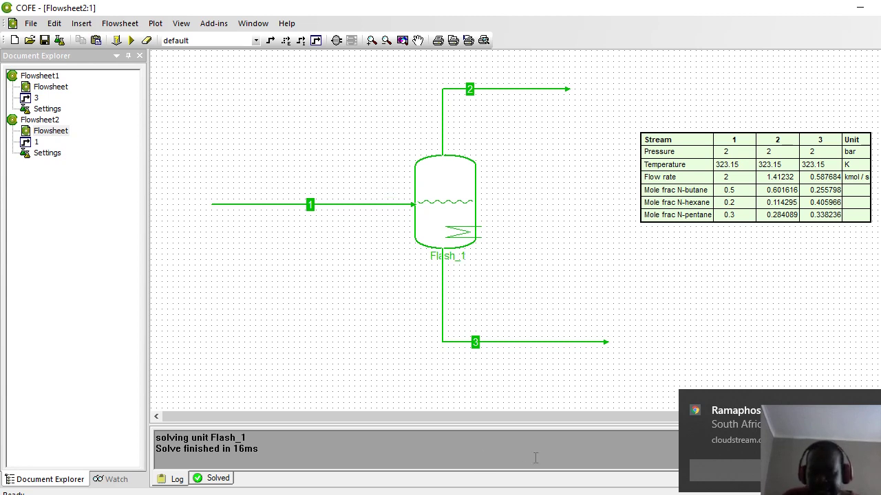
Switch to the PowerPoint presentation, examine the Property Package Decision Tree slide and return to COFE
key(alt+Tab)
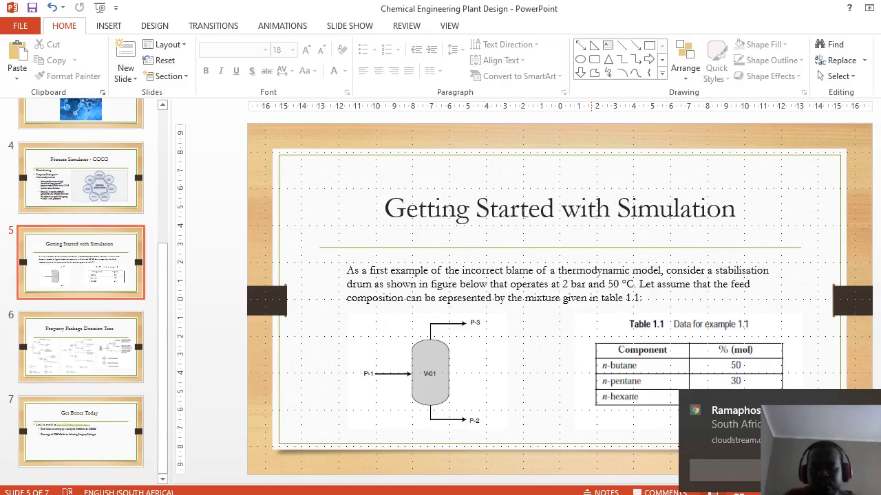
click(49, 317)
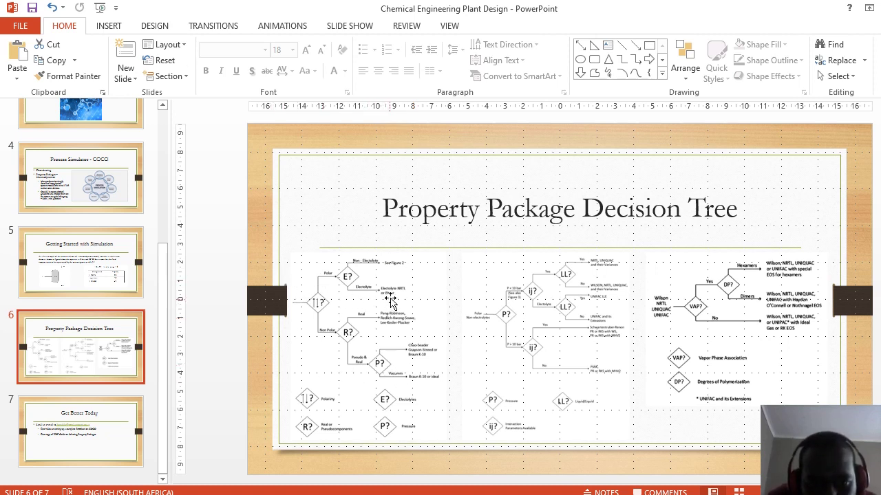
mouse_move(523, 494)
click(628, 494)
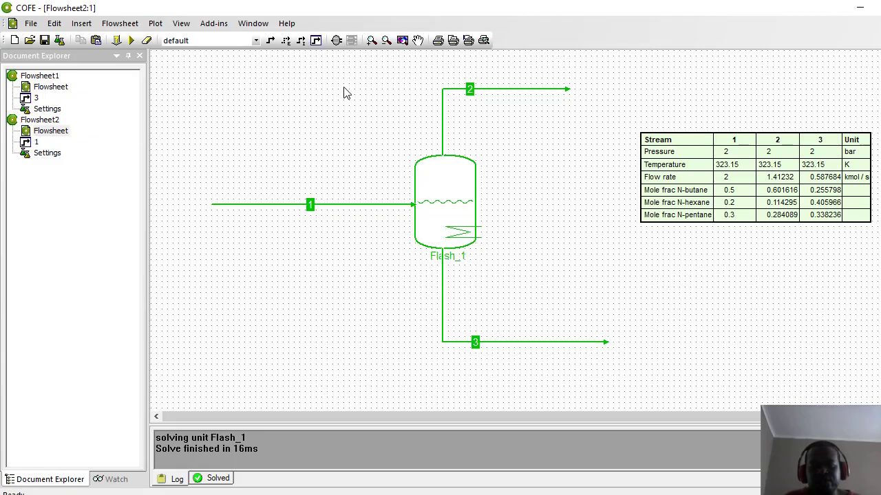
Try the NRTL model set for the Example 2020 property package, accepting the reset of calculation methods and proceeding without modifications
click(59, 42)
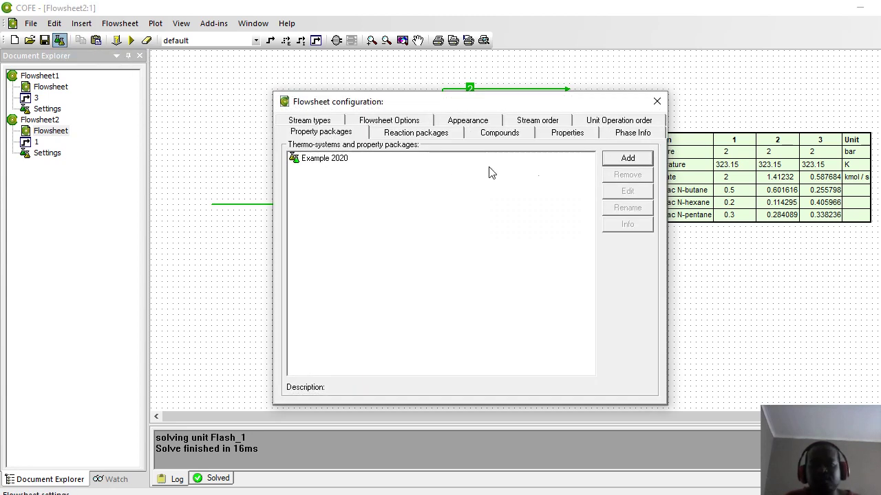
click(321, 159)
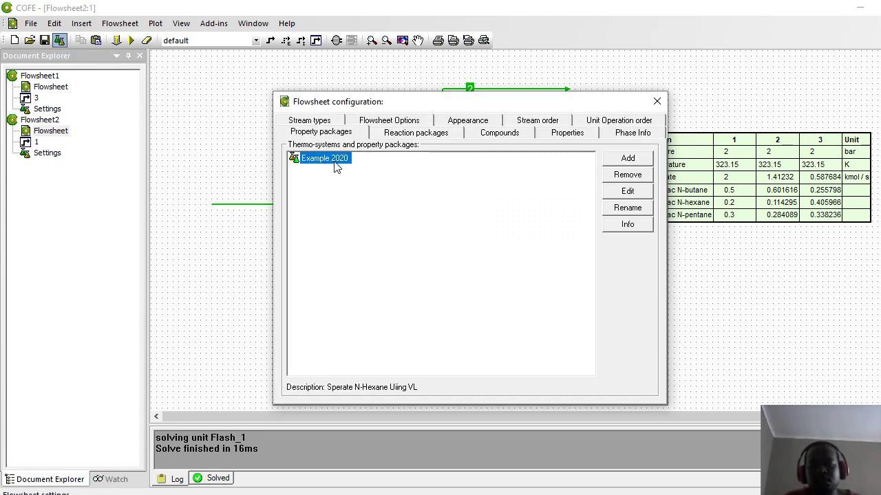
click(627, 192)
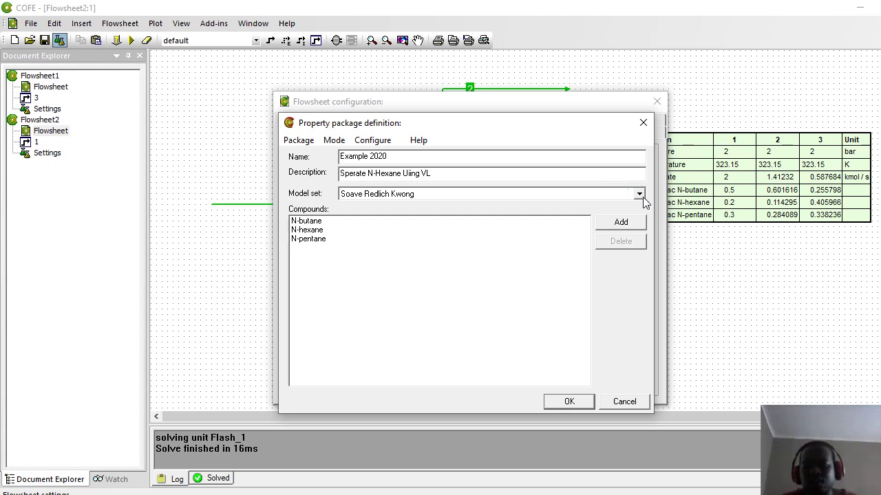
click(640, 195)
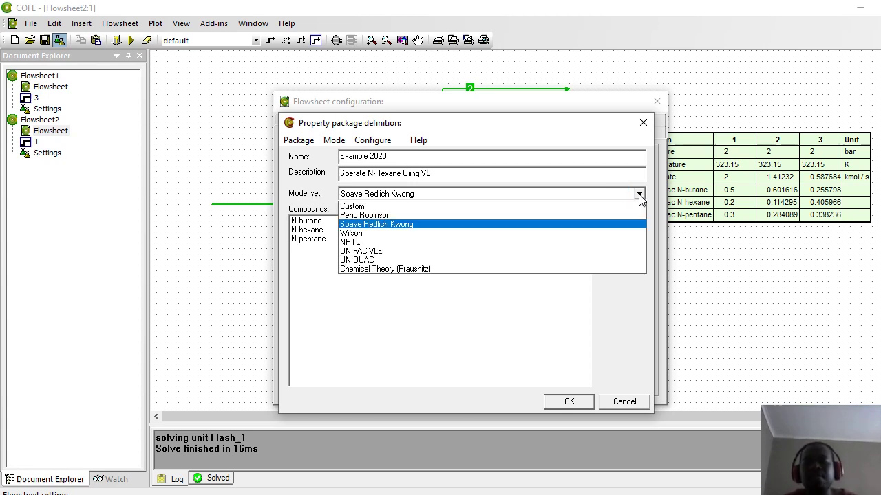
click(468, 244)
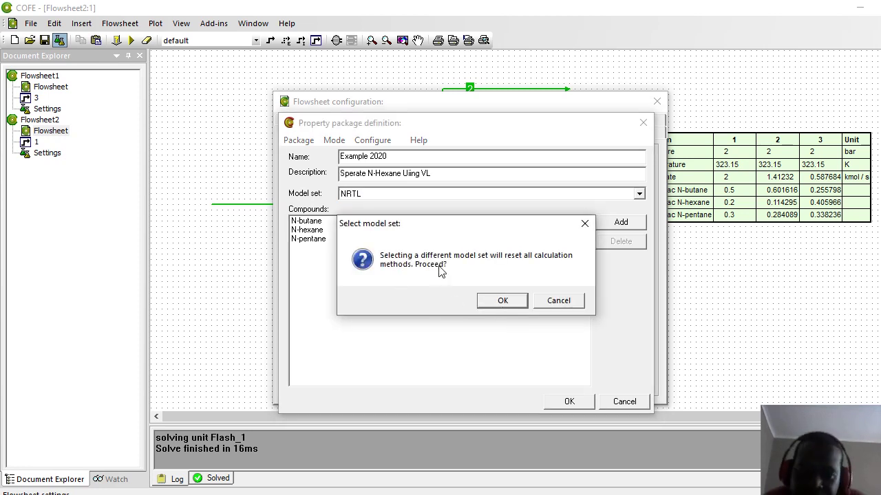
click(501, 301)
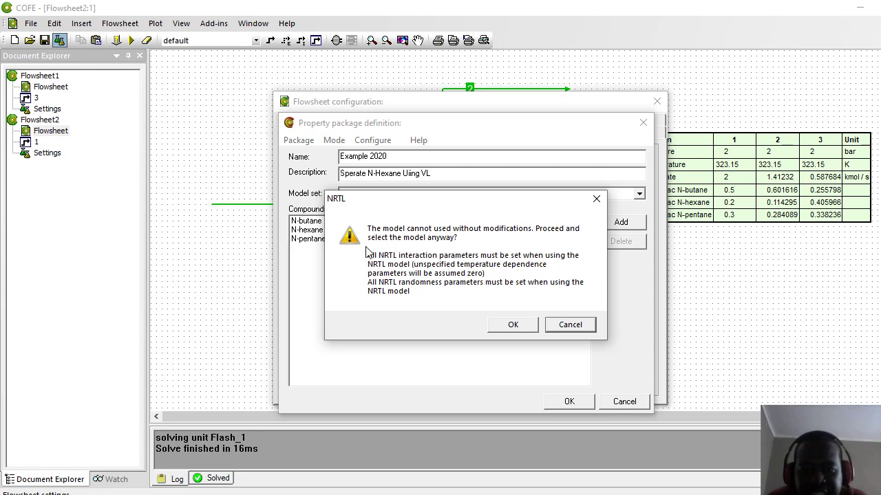
click(509, 327)
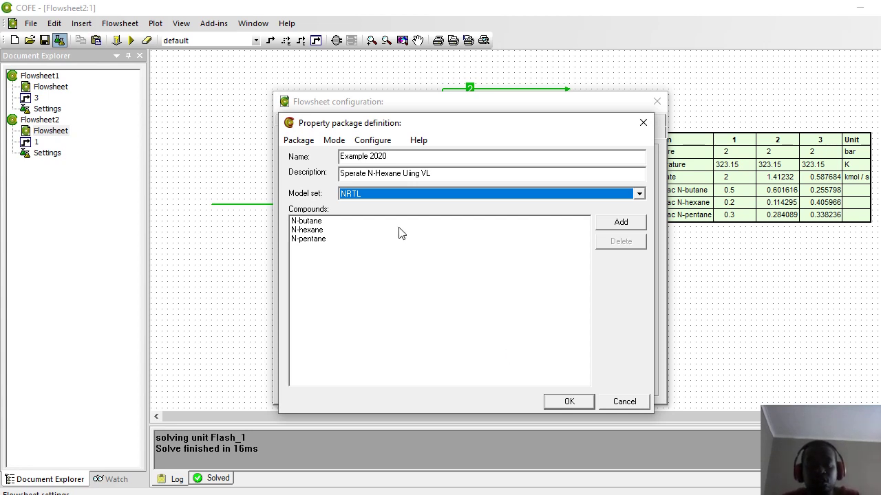
click(368, 156)
click(372, 141)
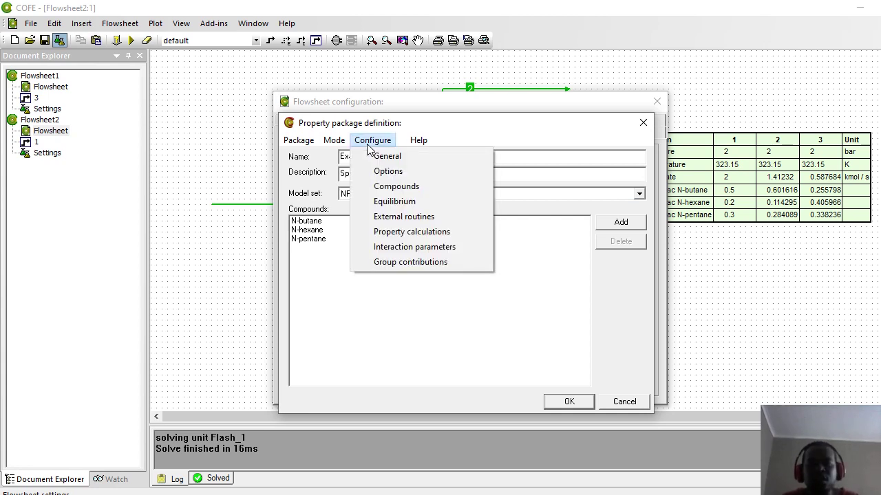
click(513, 255)
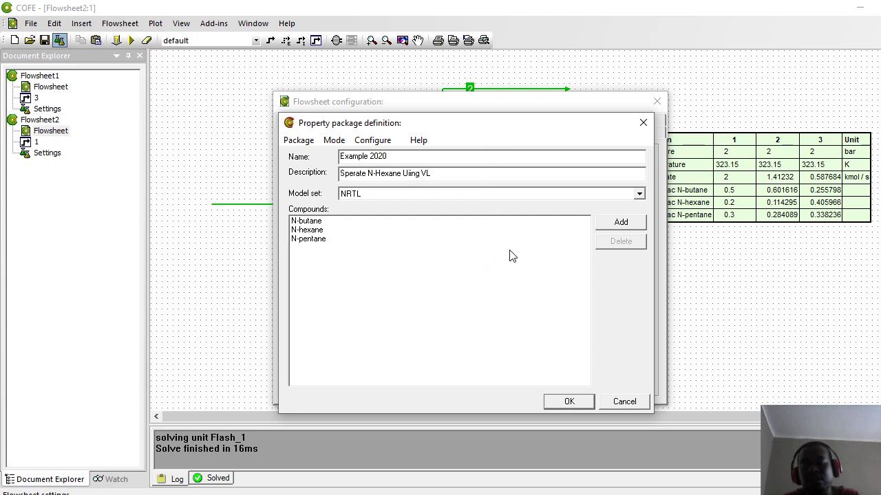
Set the Example 2020 property package's model set back to Soave Redlich Kwong and accept the package definition
click(638, 194)
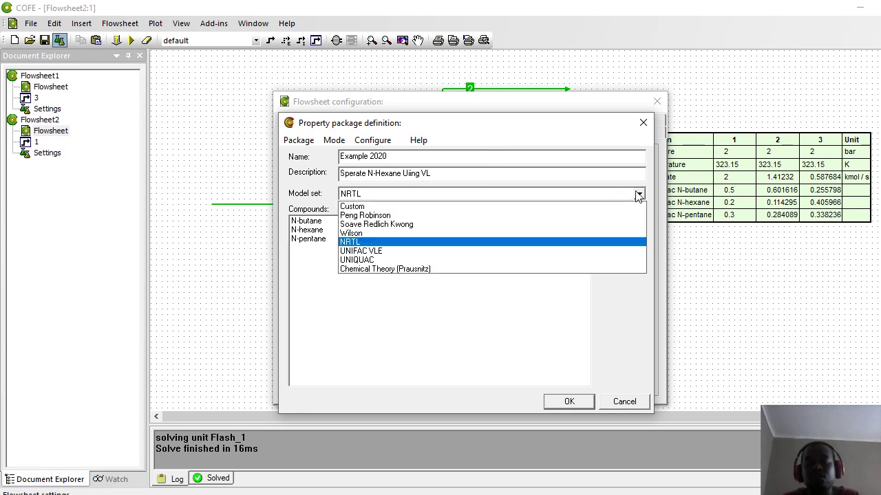
click(426, 227)
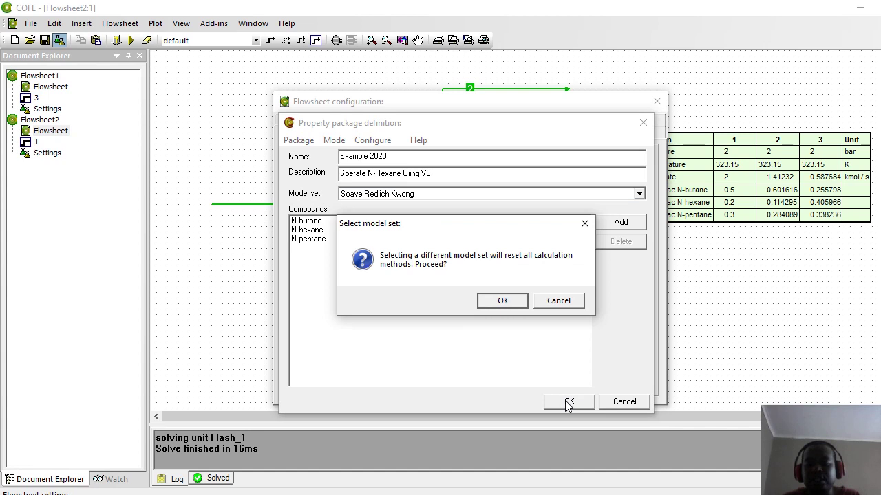
click(490, 303)
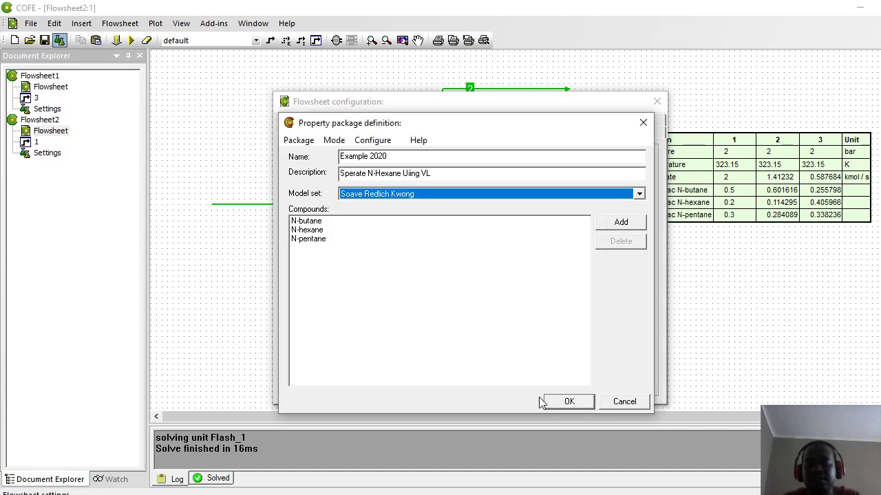
click(557, 401)
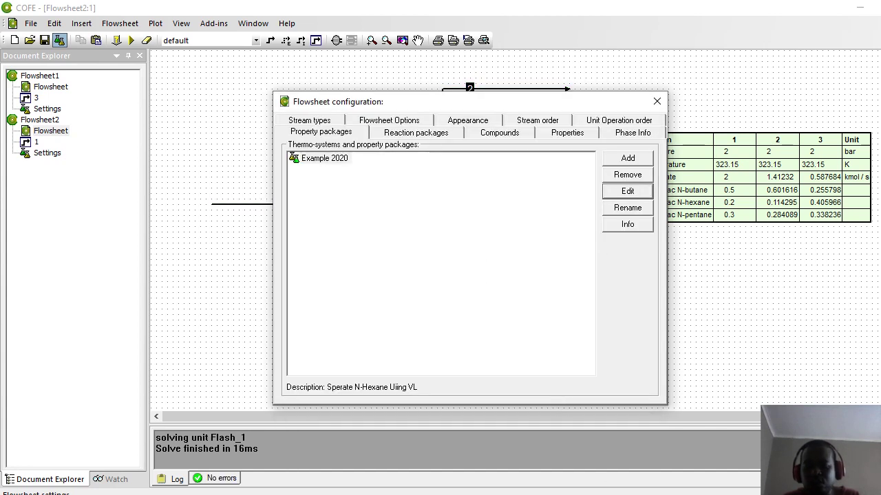
Switch to the PowerPoint presentation, view the "Why did I create this video?" slide and switch to the web browser
key(alt+Tab)
key(shift+F9)
key(shift+F9)
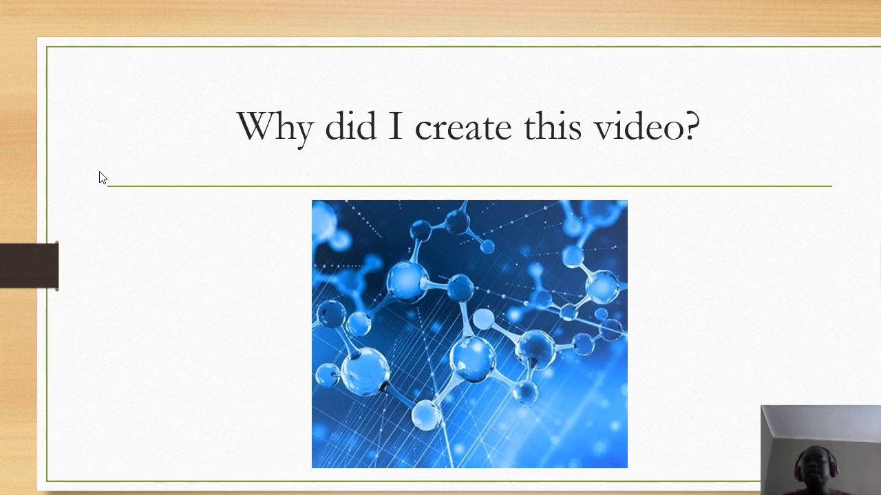
key(alt+Tab)
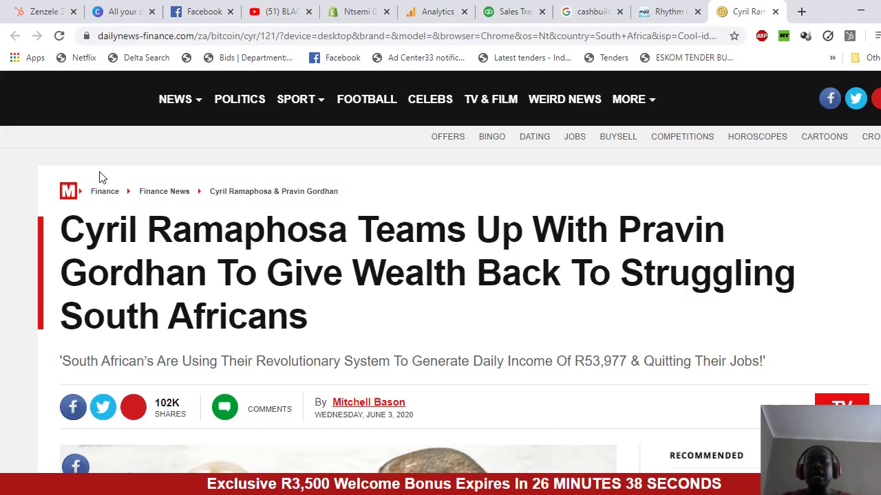